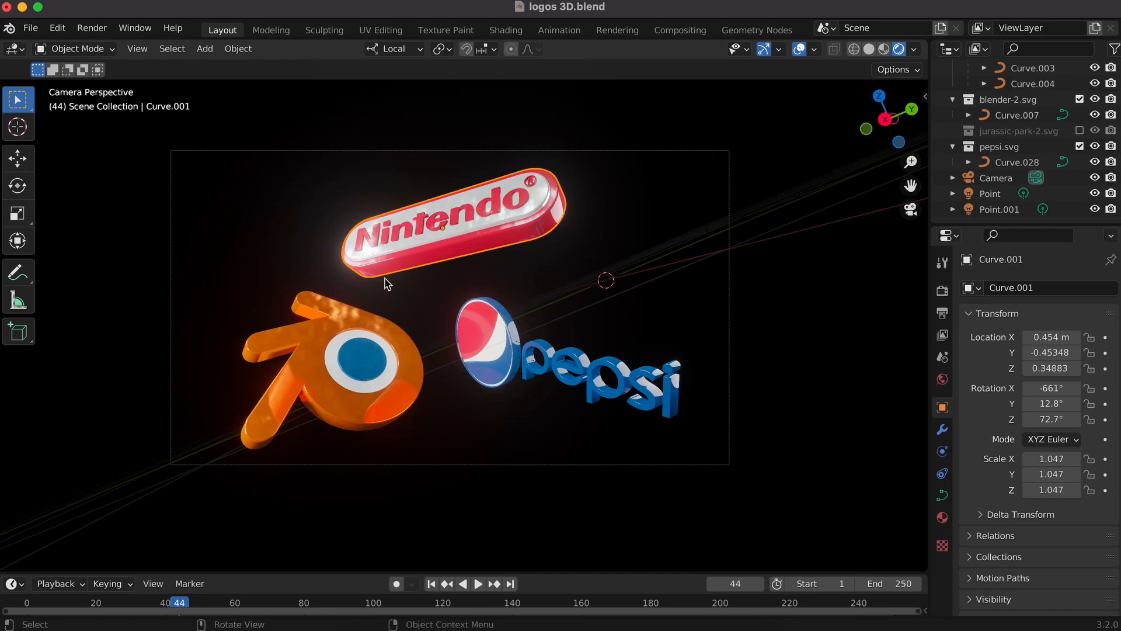
# Step: Select the Blender and Pepsi logos, then orbit the view to inspect the extruded 3D logos
pyautogui.click(405, 372)
pyautogui.click(467, 377)
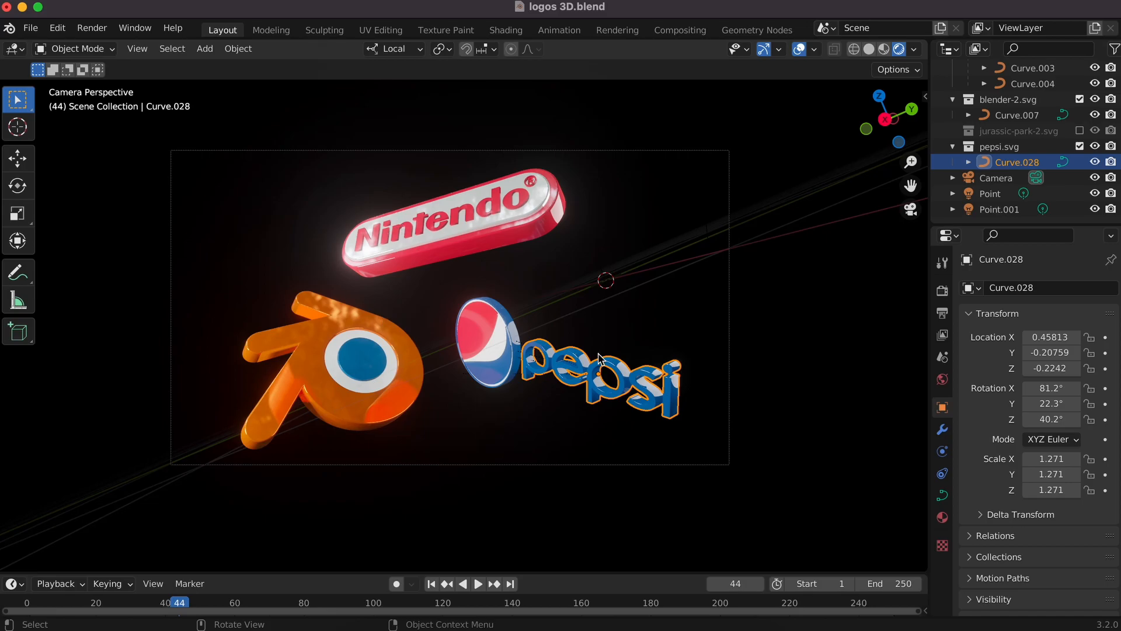
pyautogui.click(634, 428)
pyautogui.hscroll(-10, 353, 384)
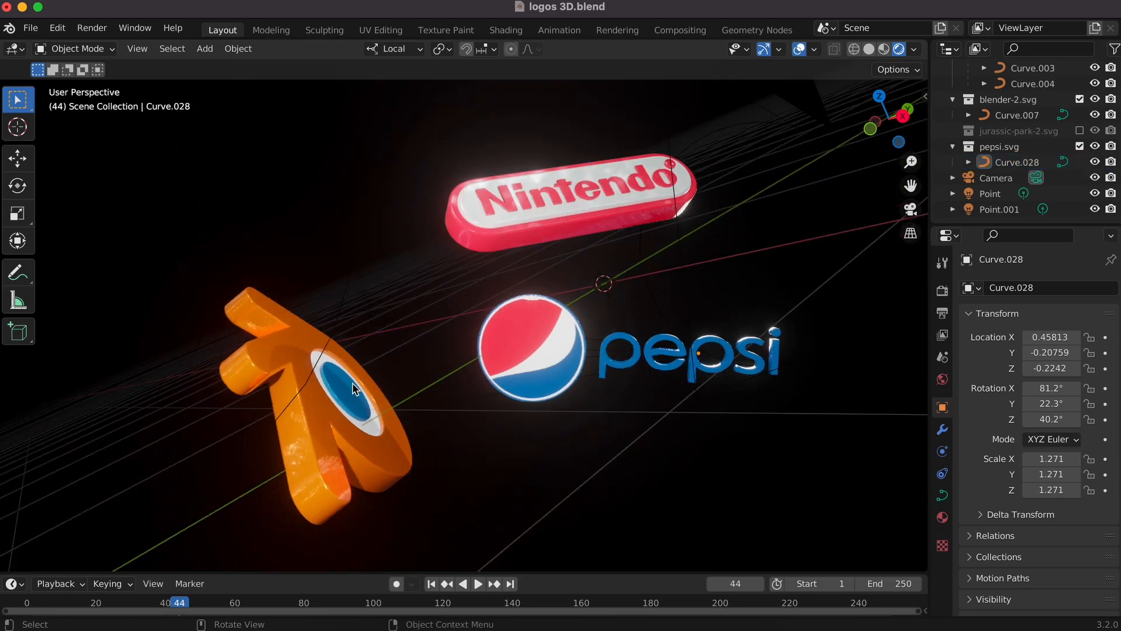
pyautogui.hscroll(5, 352, 383)
pyautogui.hscroll(-4, 352, 383)
pyautogui.hscroll(10, 352, 383)
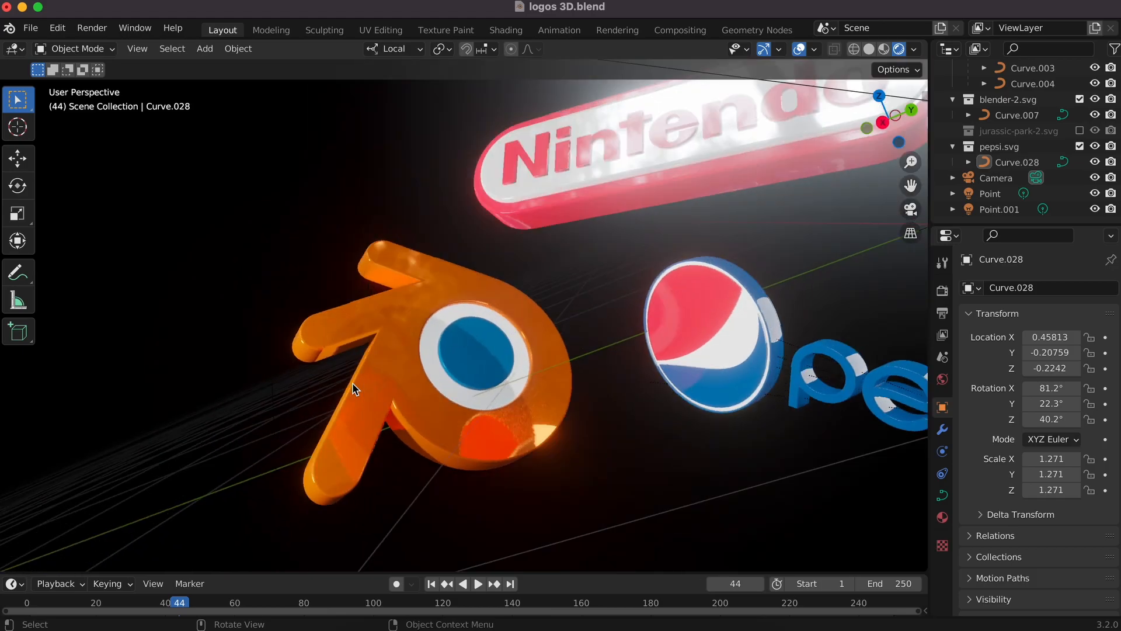
pyautogui.keyDown('shift'); pyautogui.hscroll(-3, 629, 314); pyautogui.keyUp('shift')
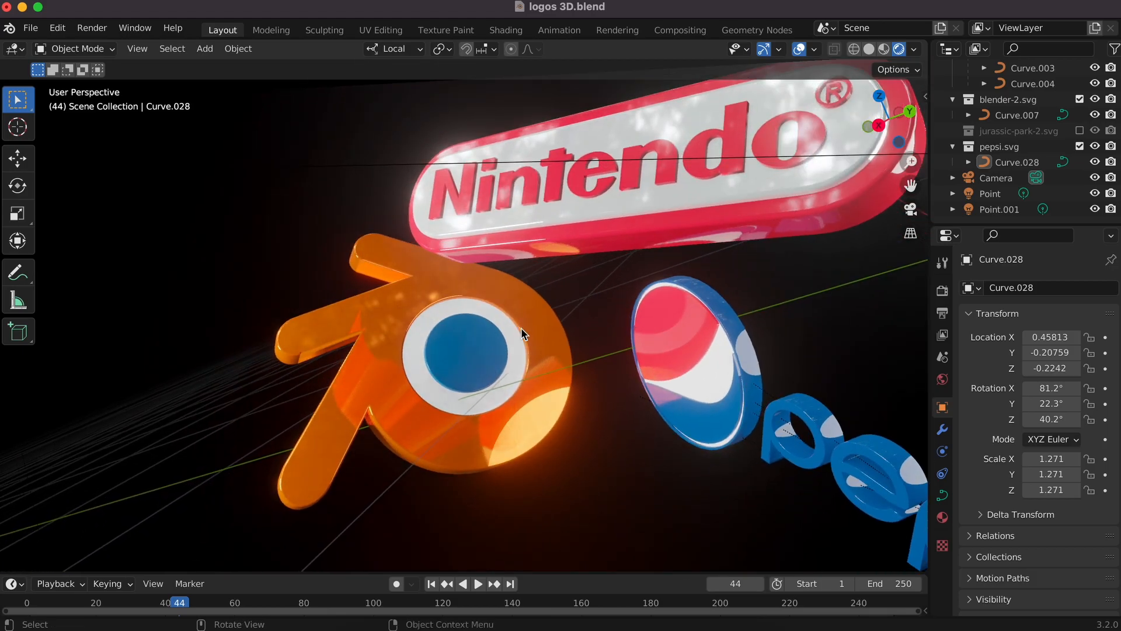
pyautogui.scroll(-6, 492, 333)
pyautogui.hscroll(-5, 492, 333)
pyautogui.scroll(3, 492, 333)
pyautogui.keyDown('shift'); pyautogui.hscroll(4, 492, 333); pyautogui.keyUp('shift')
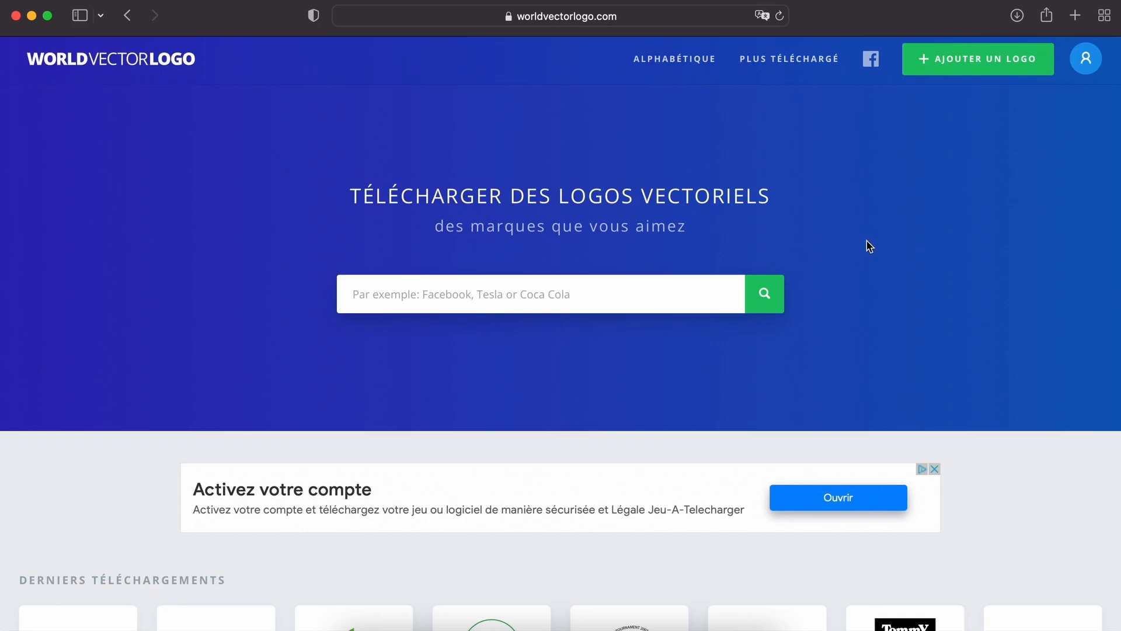
# Step: Browse worldvectorlogo.com's 'Plus téléchargé' (most downloaded) logos page
pyautogui.scroll(-5, 866, 240)
pyautogui.scroll(5, 866, 240)
pyautogui.click(788, 59)
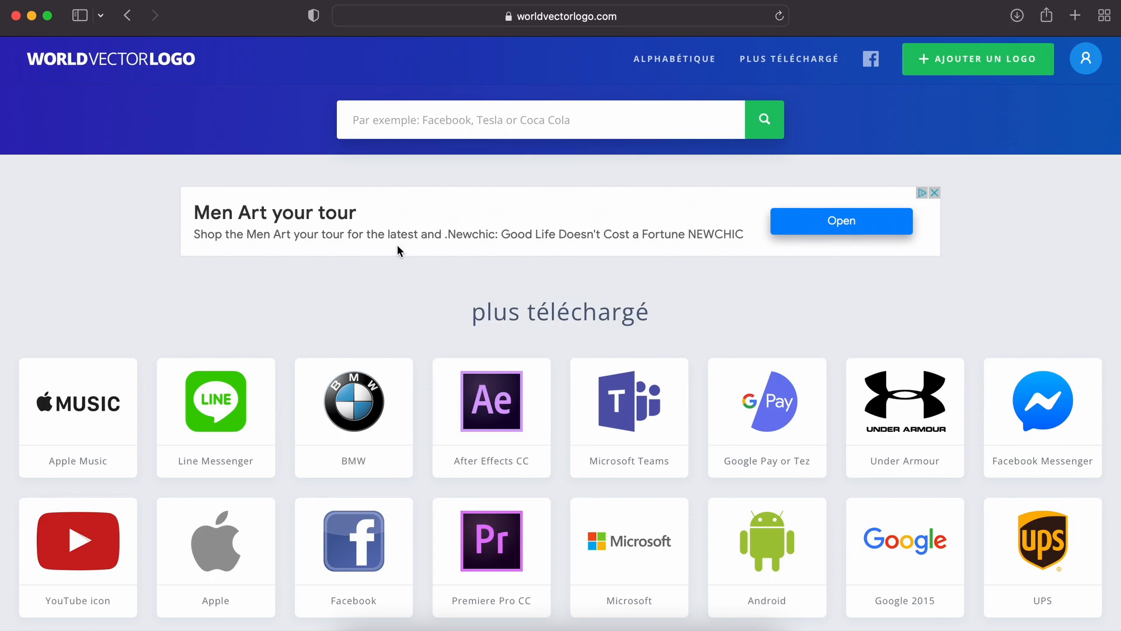
pyautogui.scroll(-3, 628, 353)
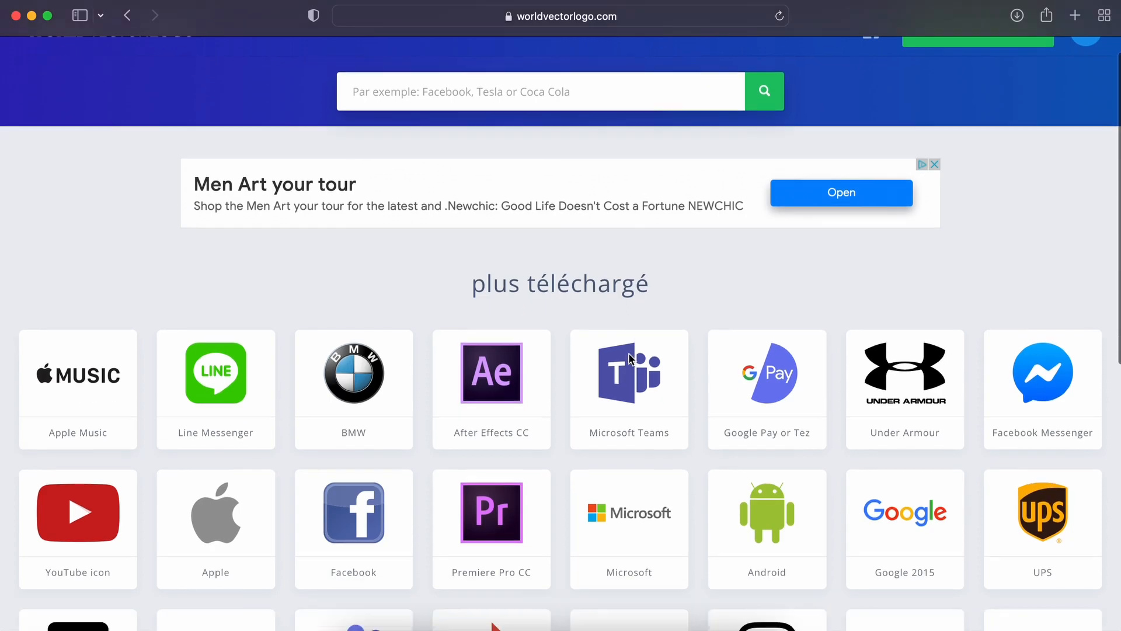
pyautogui.scroll(3, 628, 352)
pyautogui.scroll(-10, 671, 362)
pyautogui.scroll(4, 692, 396)
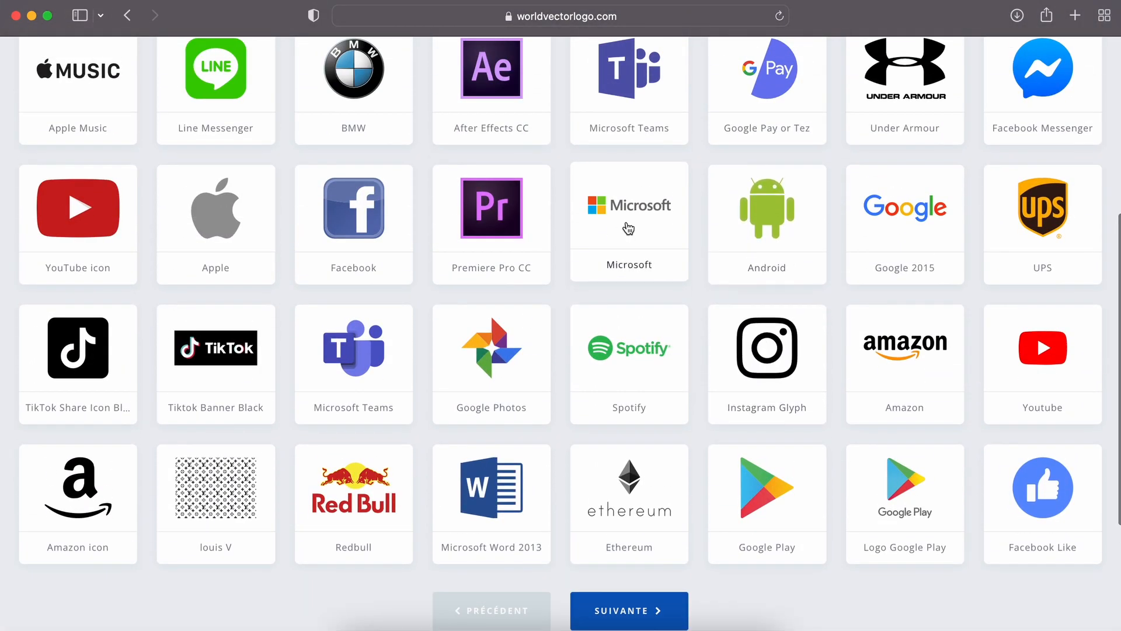
pyautogui.scroll(7, 479, 258)
# Step: Search the site for 'Nintendo' using the suggested result
pyautogui.click(497, 128)
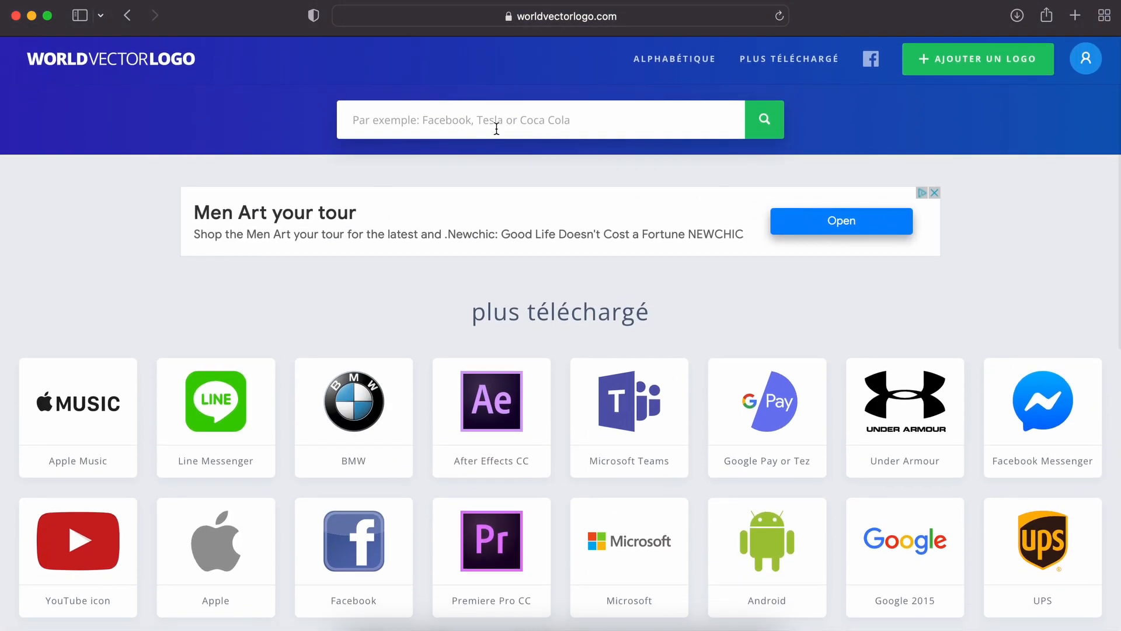
pyautogui.write('nn')
pyautogui.press('BackSpace')
pyautogui.press('BackSpace')
pyautogui.write('non')
pyautogui.press('BackSpace')
pyautogui.press('BackSpace')
pyautogui.press('BackSpace')
pyautogui.write('ninten')
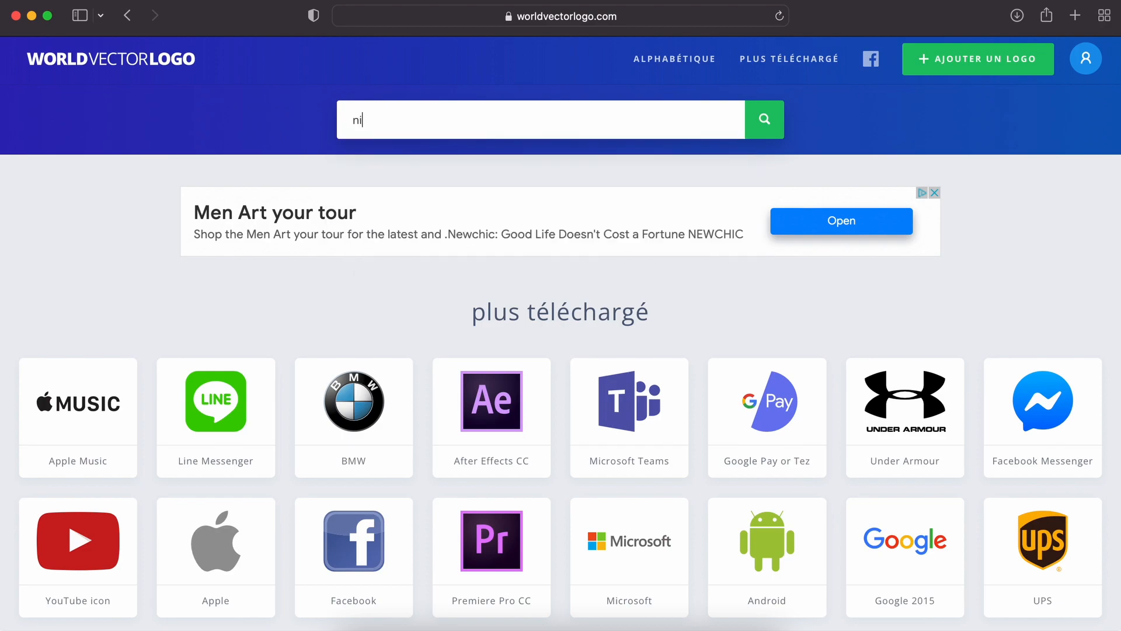
pyautogui.press('Down')
pyautogui.press('Return')
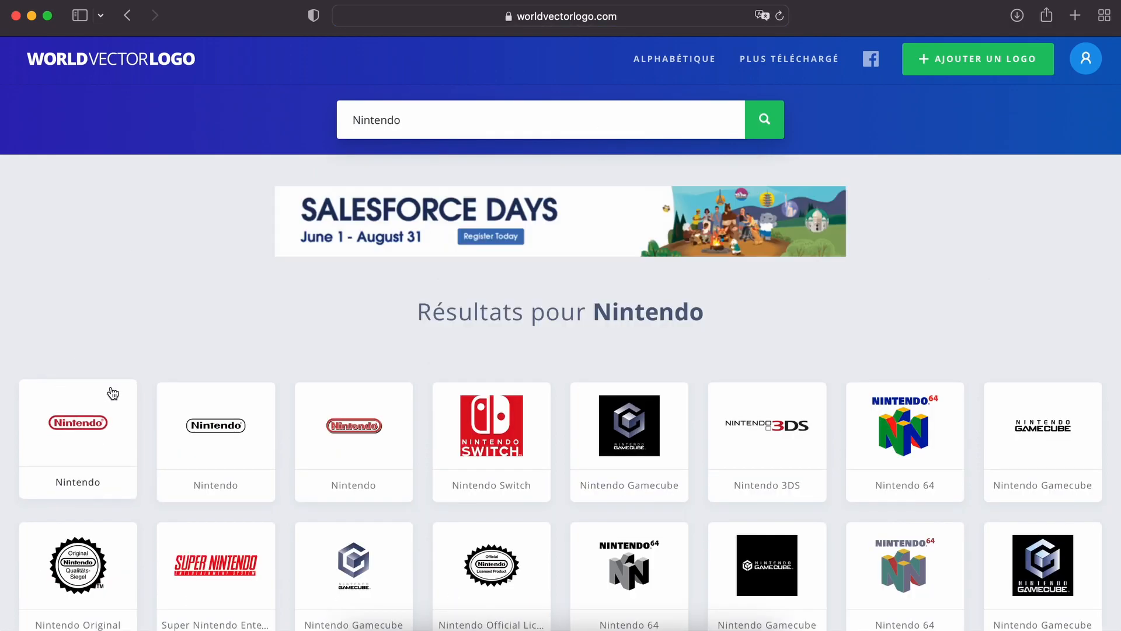
# Step: Open the first red Nintendo logo's page and scroll down to its DOWNLOAD SVG button
pyautogui.scroll(-2, 110, 391)
pyautogui.click(89, 388)
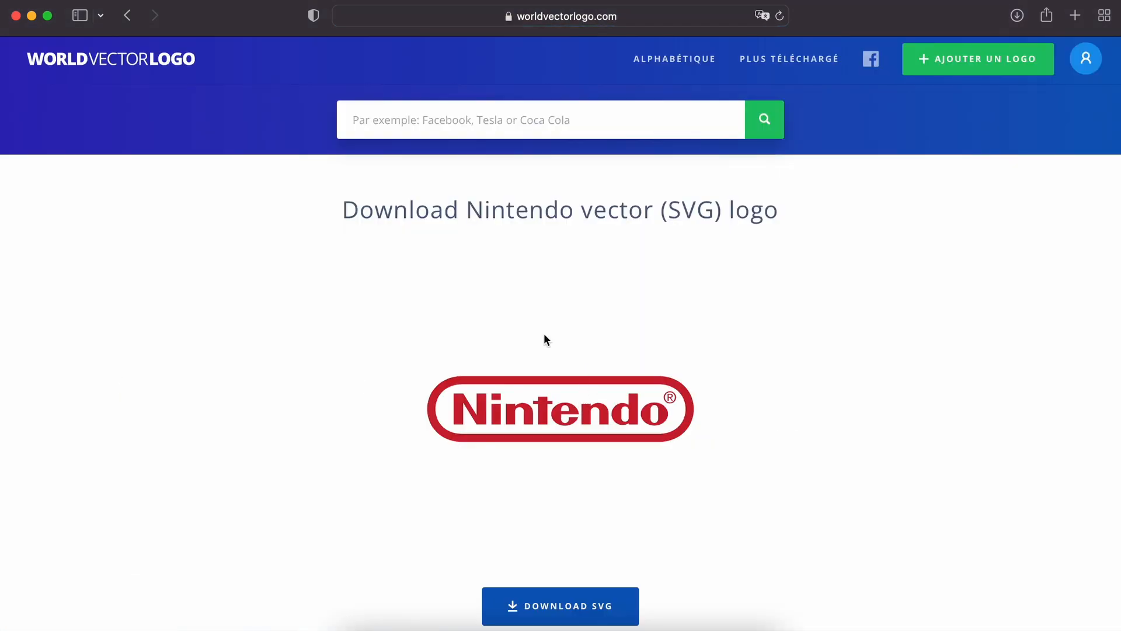
pyautogui.scroll(-2, 632, 447)
pyautogui.scroll(-2, 697, 304)
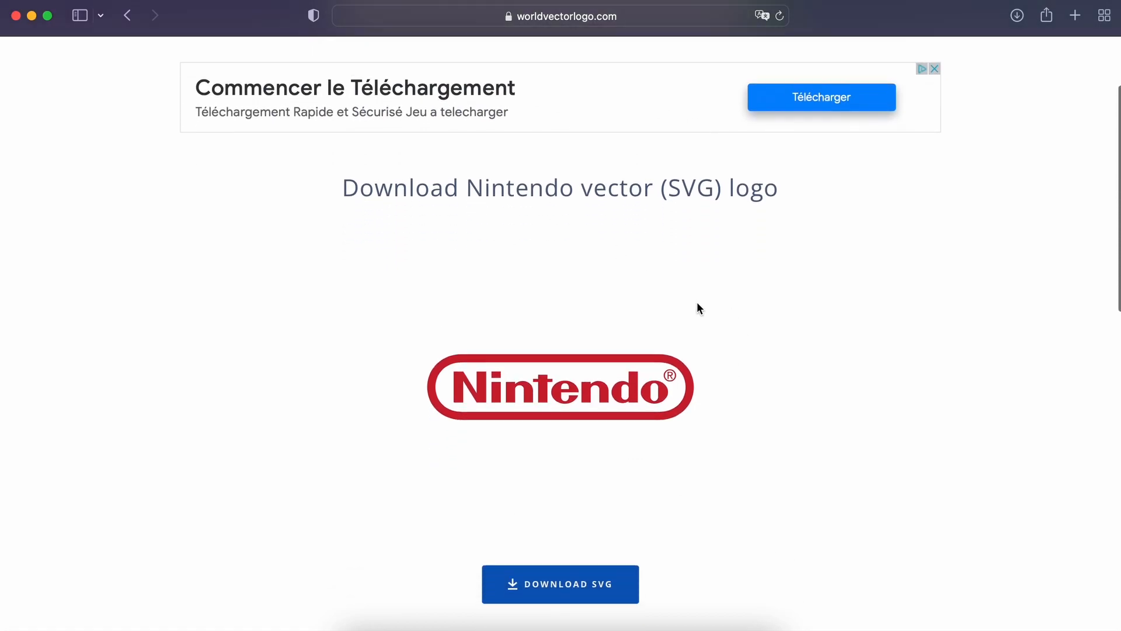
pyautogui.scroll(-2, 763, 357)
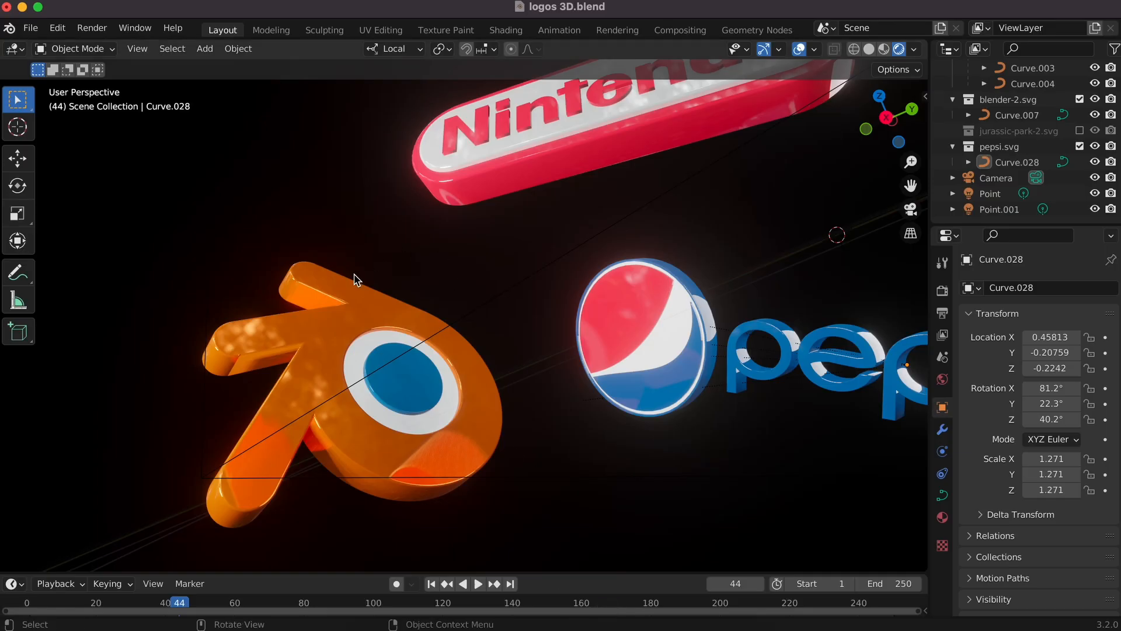
# Step: Start a new General Blender file, discarding changes to the logos scene
pyautogui.click(30, 27)
pyautogui.moveTo(50, 42)
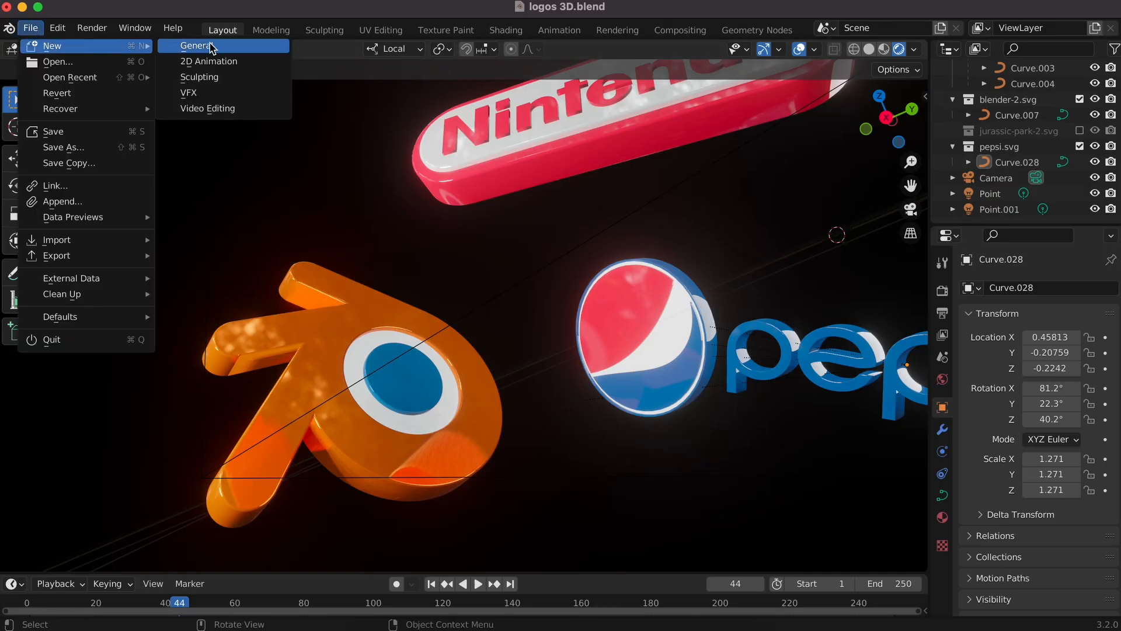
pyautogui.click(193, 43)
pyautogui.click(480, 352)
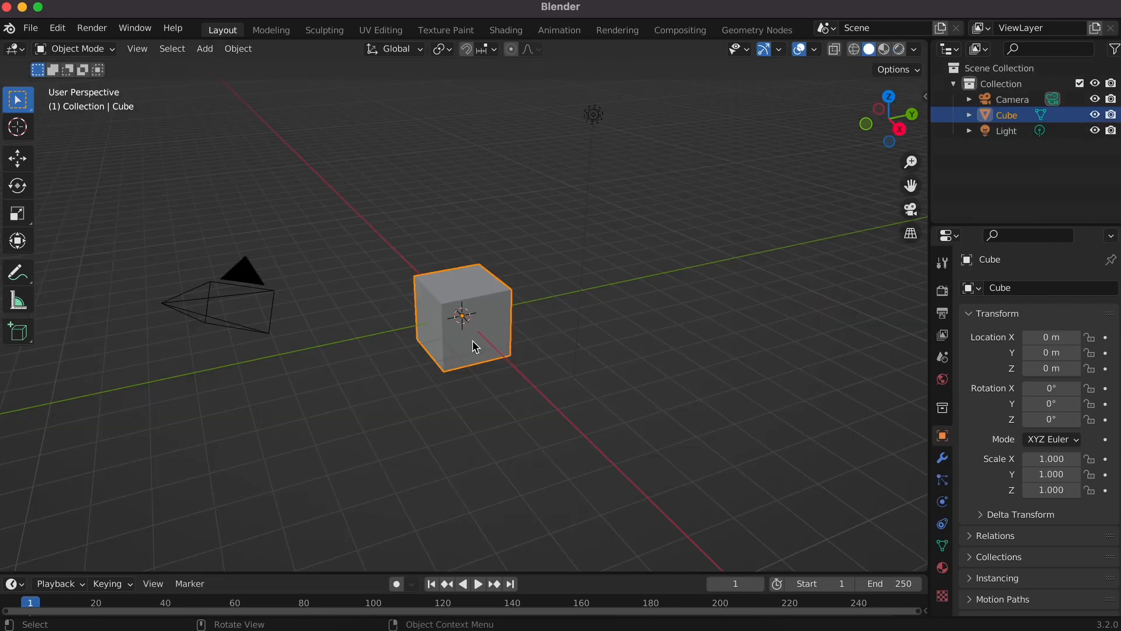
# Step: Select and delete the default cube, camera and light
pyautogui.press('a')
pyautogui.press('x')
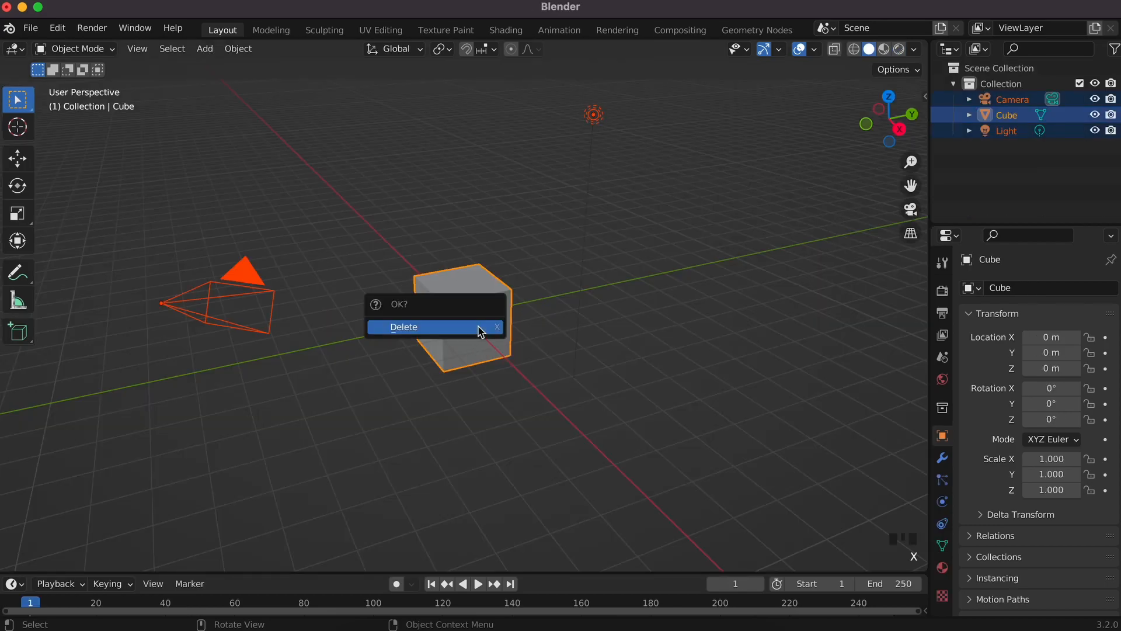
pyautogui.click(478, 328)
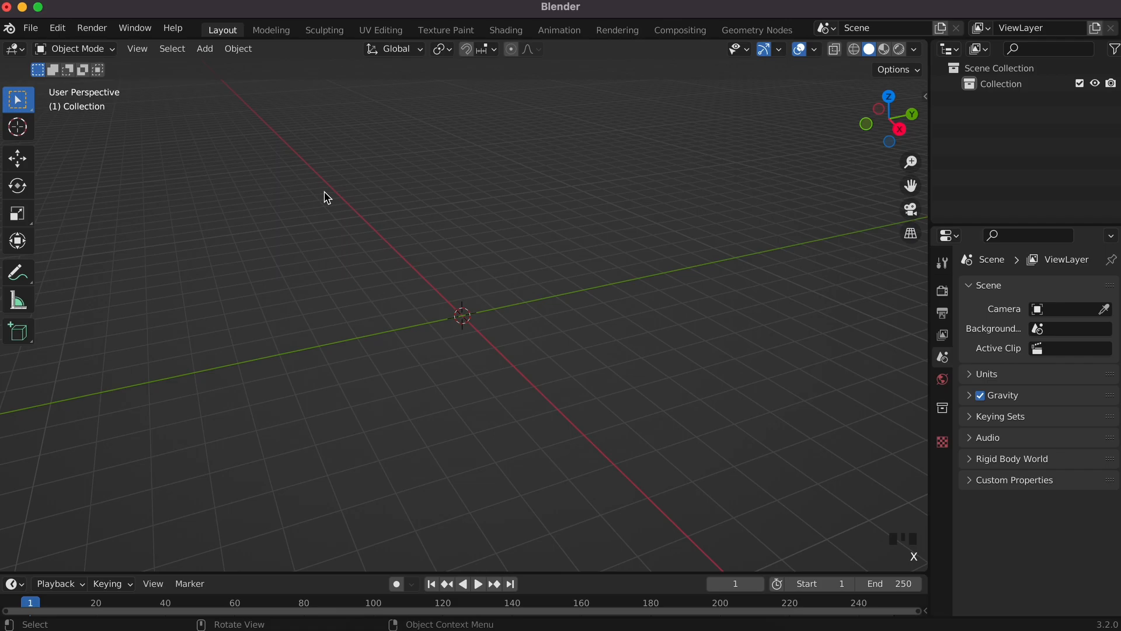
# Step: Import nintendo-2.svg from the Downloads folder as Scalable Vector Graphics curves
pyautogui.click(31, 28)
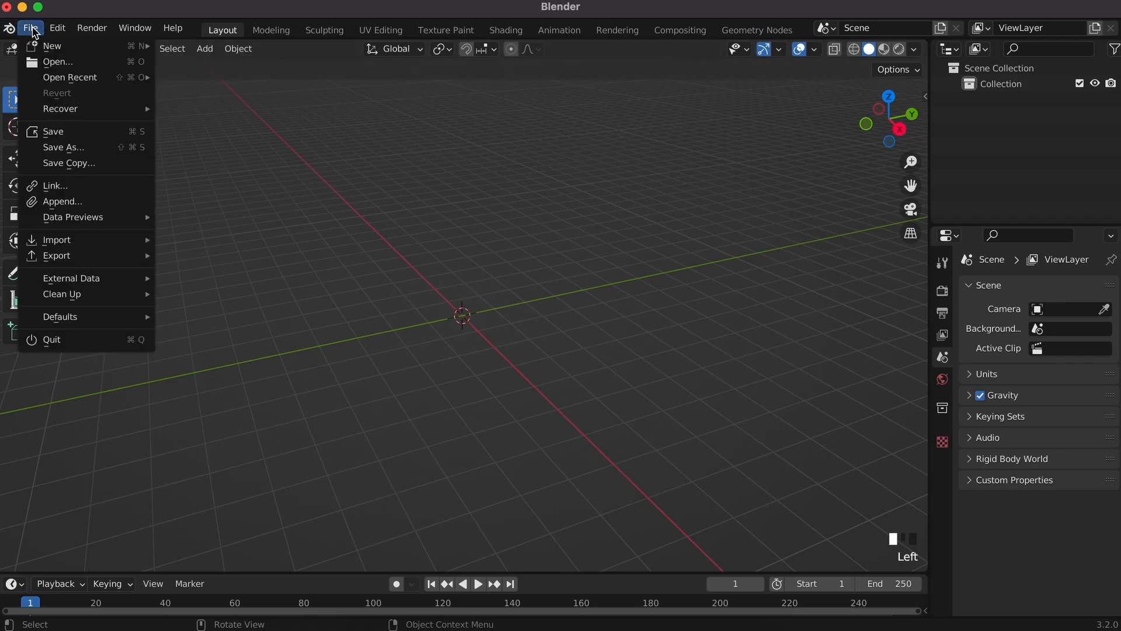
pyautogui.moveTo(89, 244)
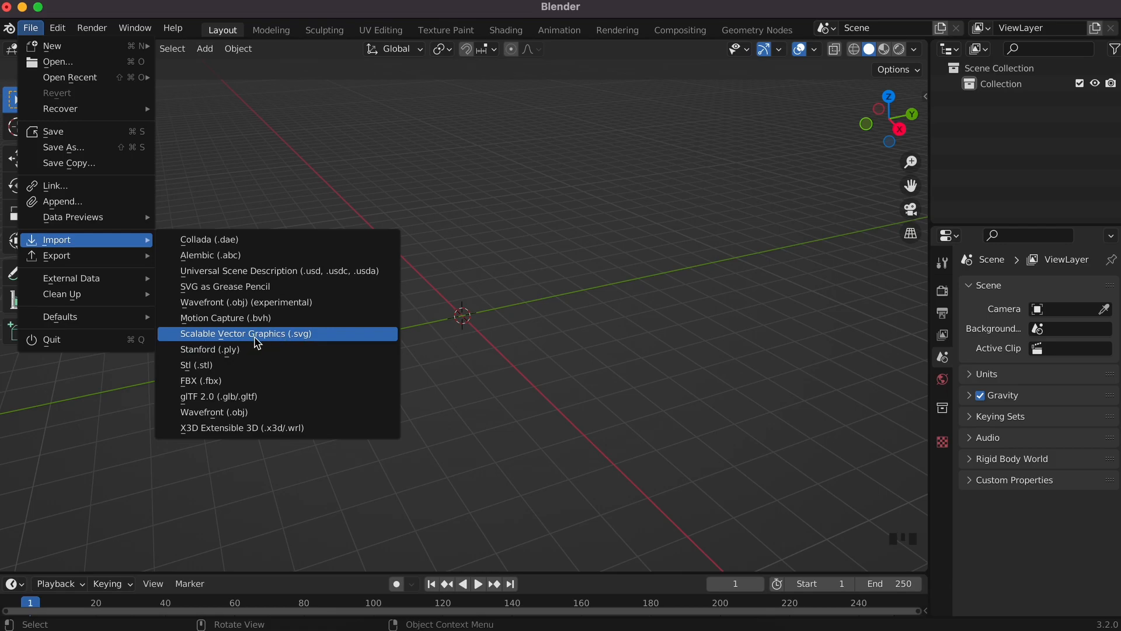
pyautogui.click(316, 338)
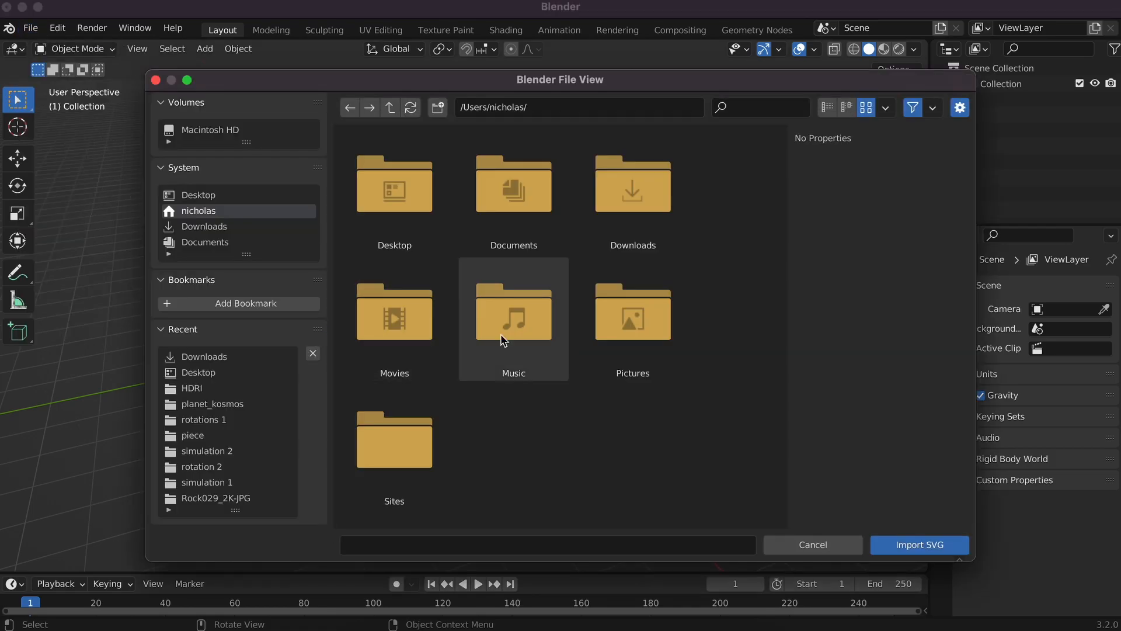
pyautogui.click(256, 357)
pyautogui.scroll(-8, 496, 362)
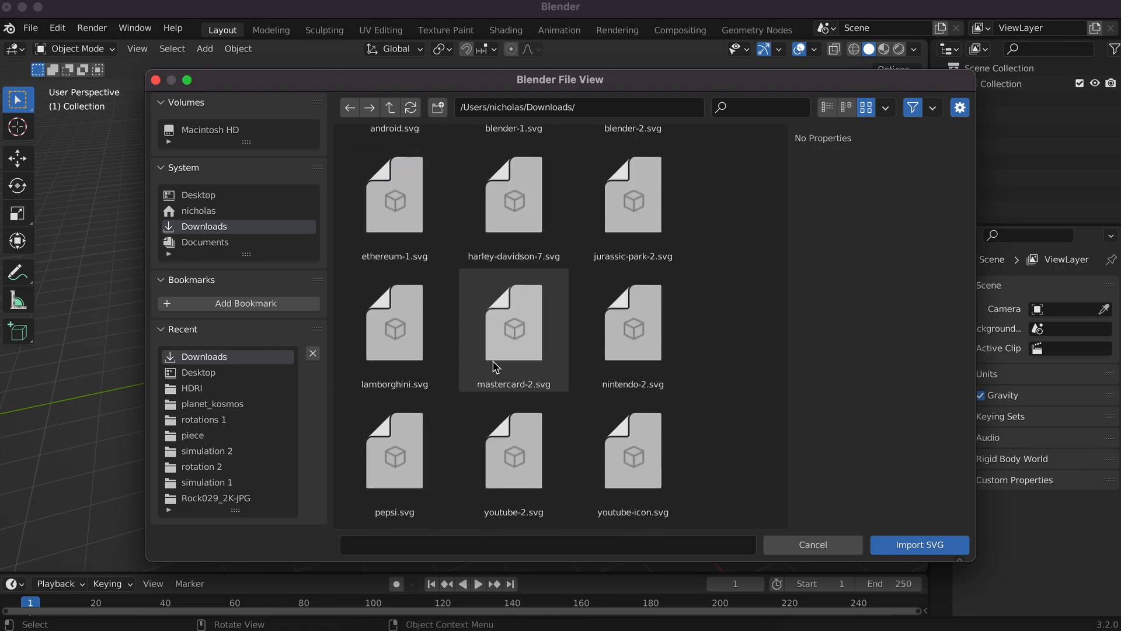
pyautogui.click(646, 315)
pyautogui.click(934, 545)
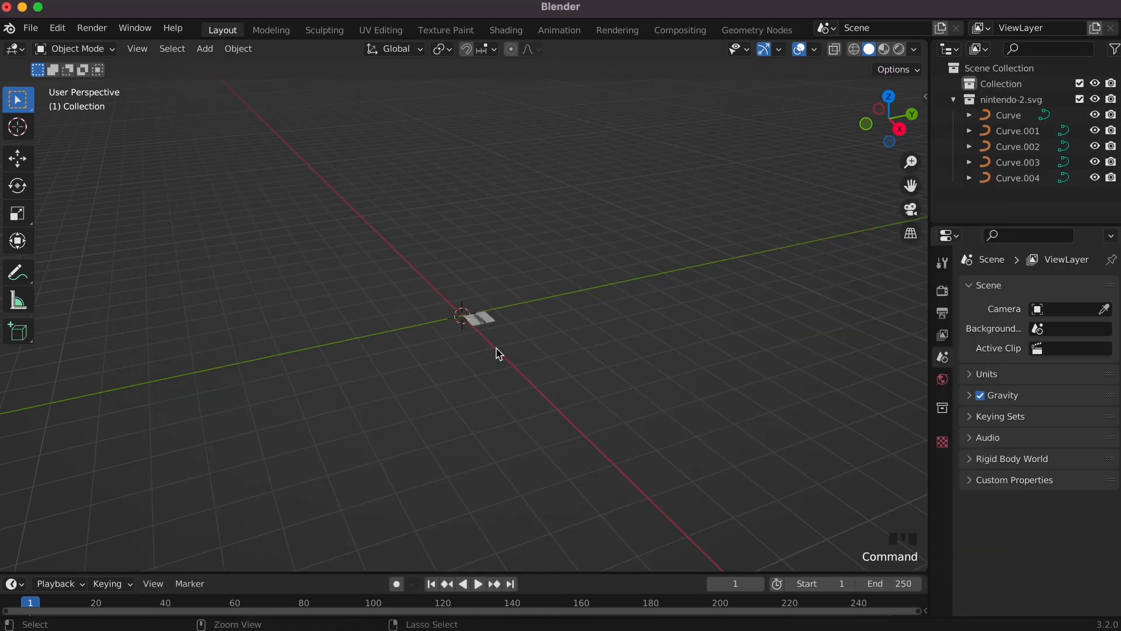
# Step: Orbit down onto the flat imported logo and select its large square plane
pyautogui.keyDown('ctrl'); pyautogui.scroll(10, 498, 351); pyautogui.keyUp('ctrl')
pyautogui.keyDown('super'); pyautogui.scroll(8, 497, 354); pyautogui.keyUp('super')
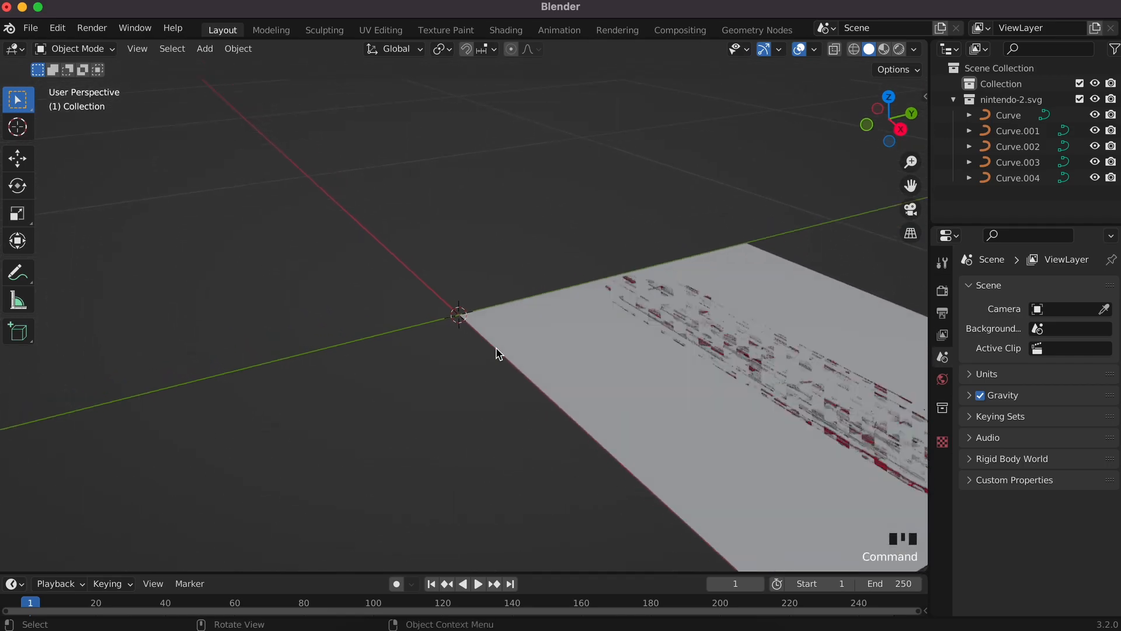
pyautogui.hscroll(-10, 497, 353)
pyautogui.hscroll(-3, 497, 354)
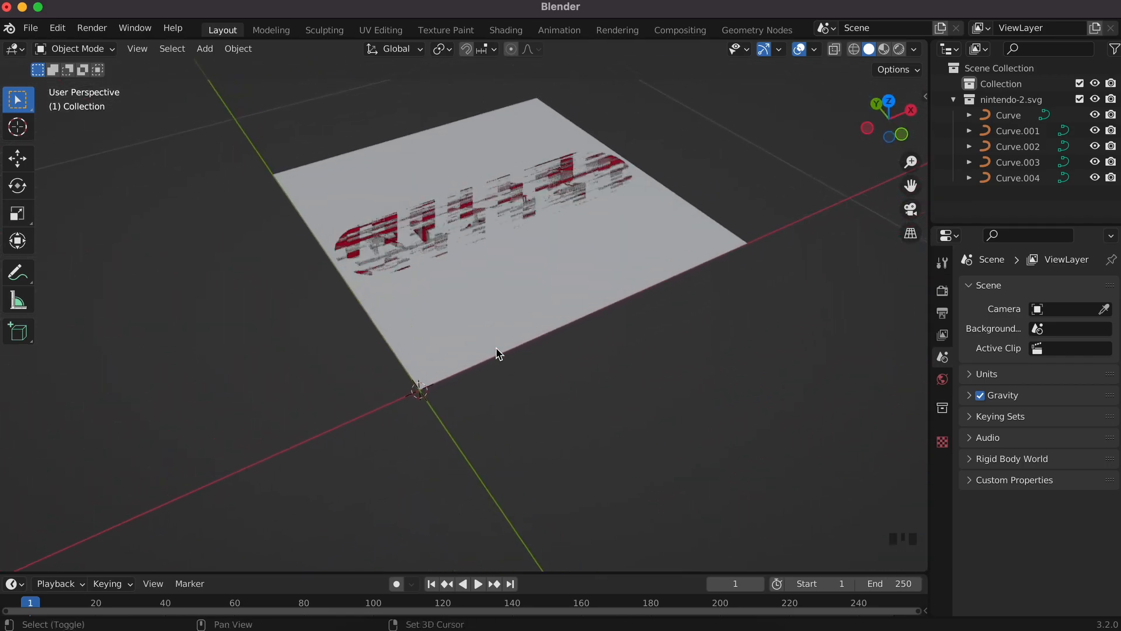
pyautogui.keyDown('shift'); pyautogui.scroll(4, 497, 354); pyautogui.keyUp('shift')
pyautogui.scroll(-10, 505, 301)
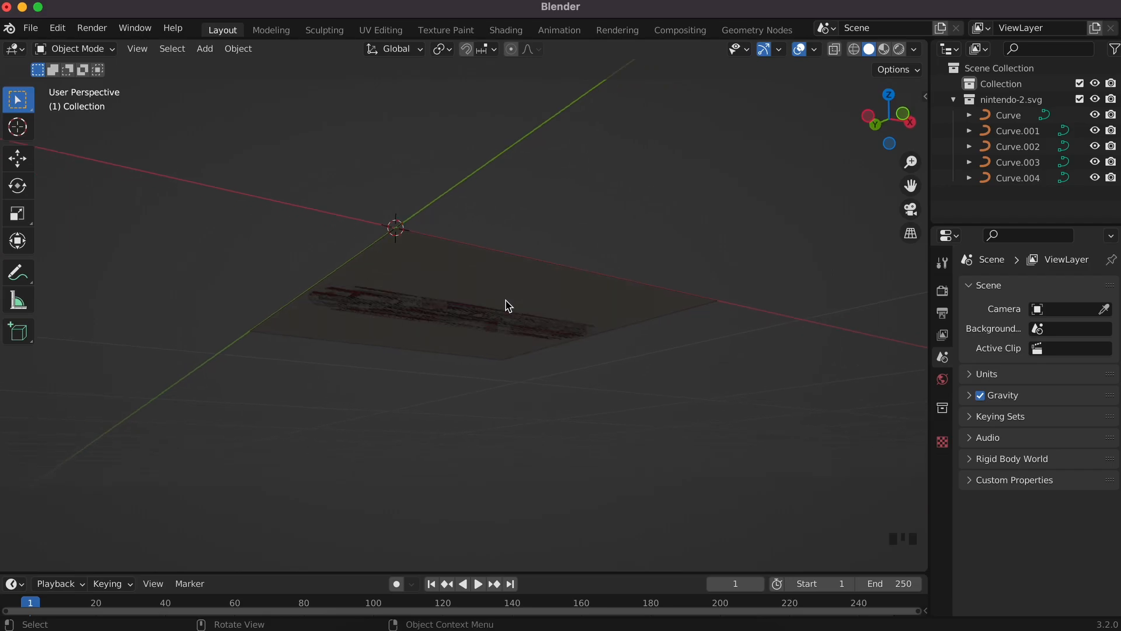
pyautogui.scroll(10, 505, 301)
pyautogui.keyDown('super'); pyautogui.scroll(5, 505, 301); pyautogui.keyUp('super')
pyautogui.keyDown('super'); pyautogui.scroll(-5, 506, 301); pyautogui.keyUp('super')
pyautogui.click(642, 337)
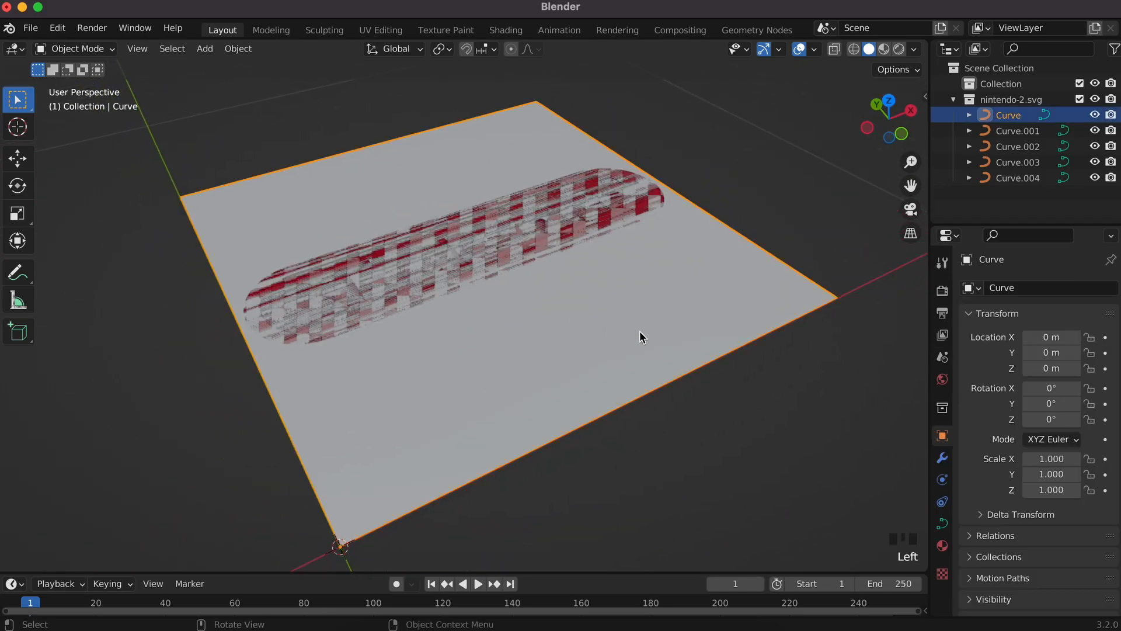
pyautogui.scroll(-8, 474, 302)
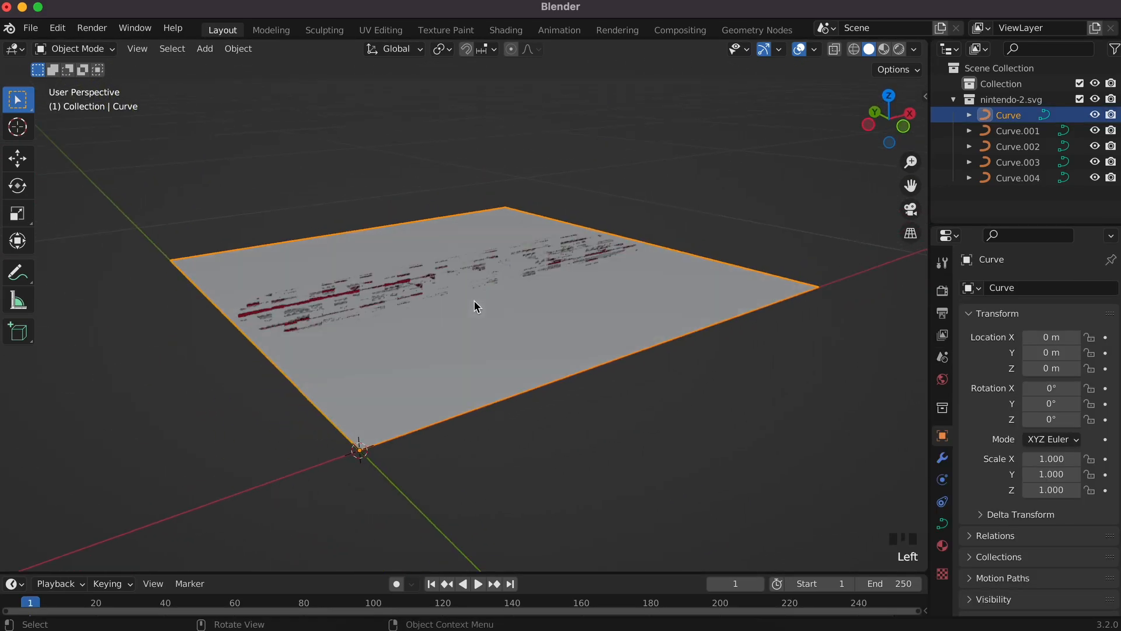
pyautogui.scroll(4, 474, 302)
pyautogui.scroll(6, 474, 303)
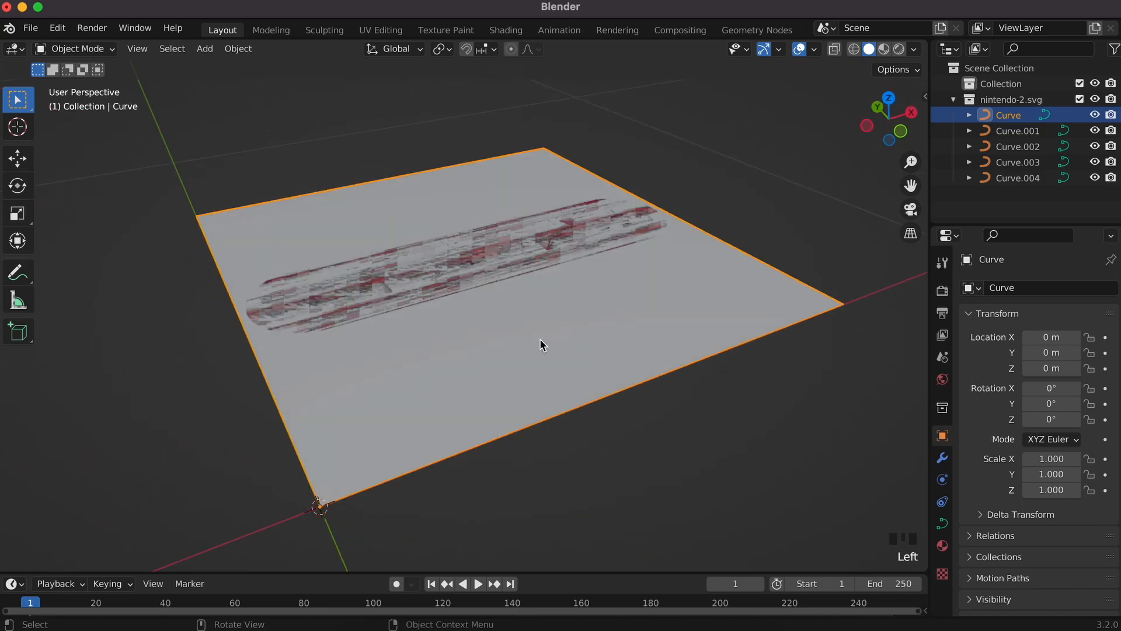
# Step: Move the square, red pill and white pill apart to identify each overlapping logo piece
pyautogui.press('g')
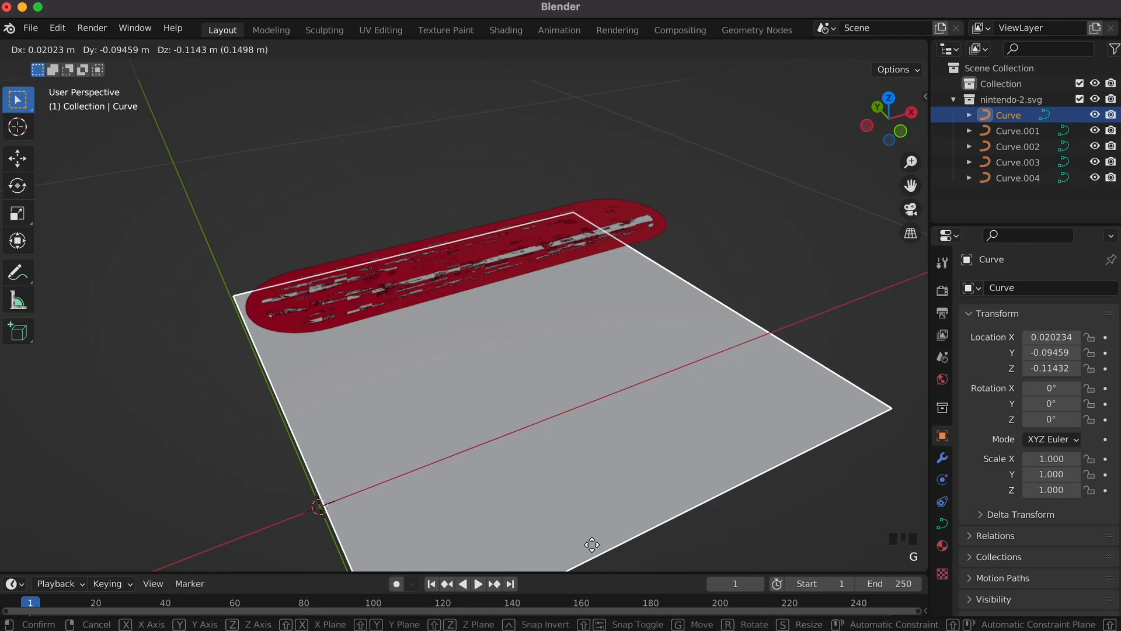
pyautogui.click(808, 403)
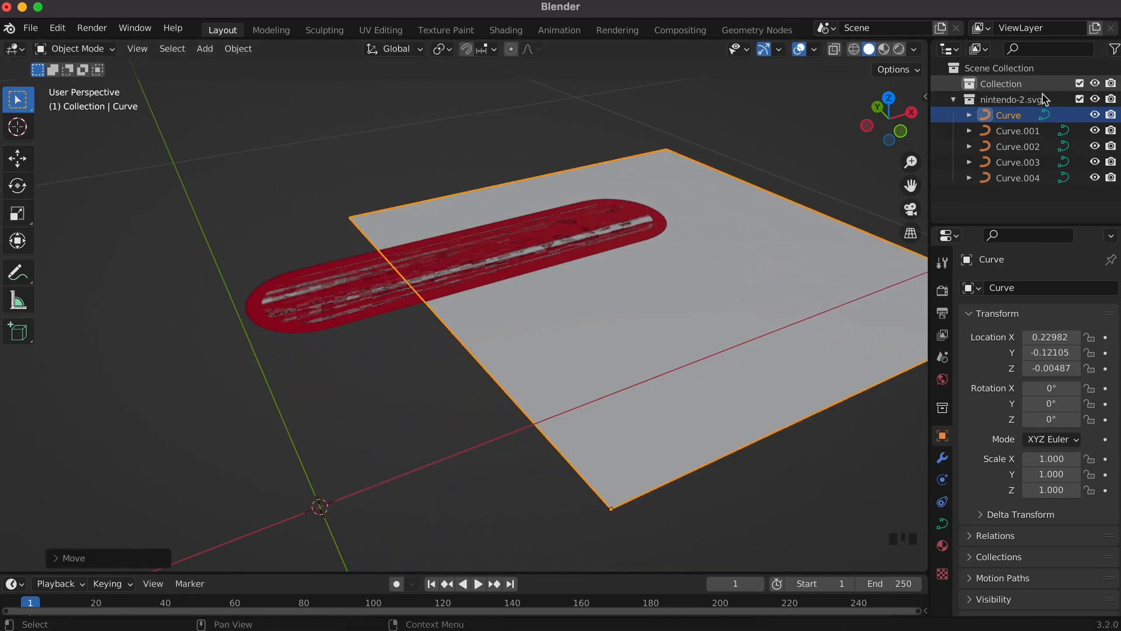
pyautogui.click(1020, 134)
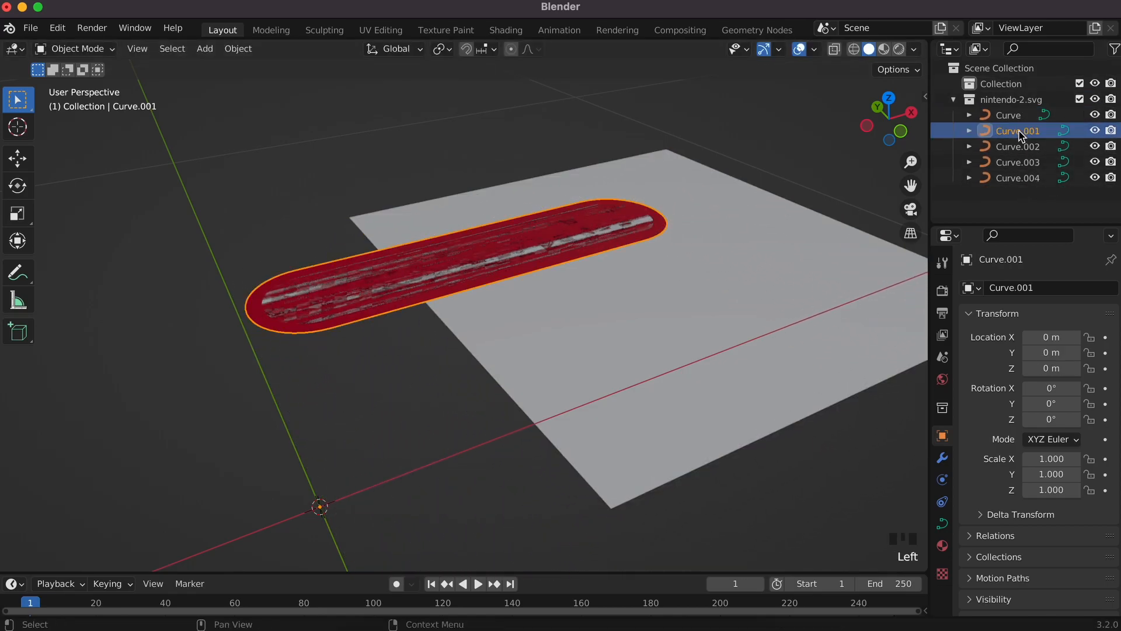
pyautogui.press('g')
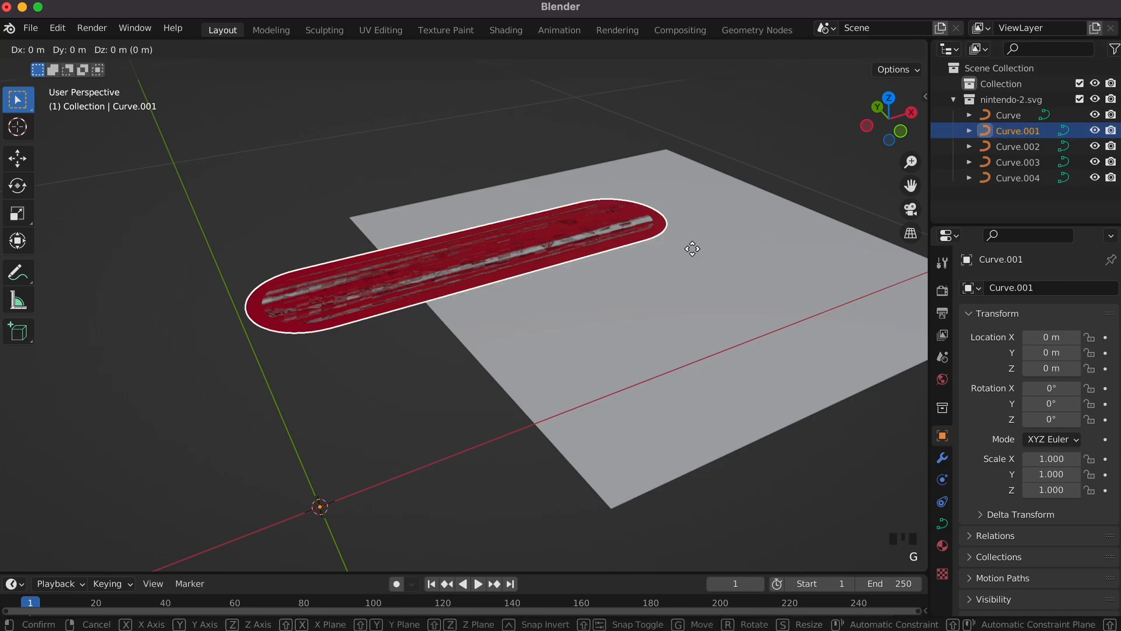
pyautogui.click(522, 121)
pyautogui.click(1028, 147)
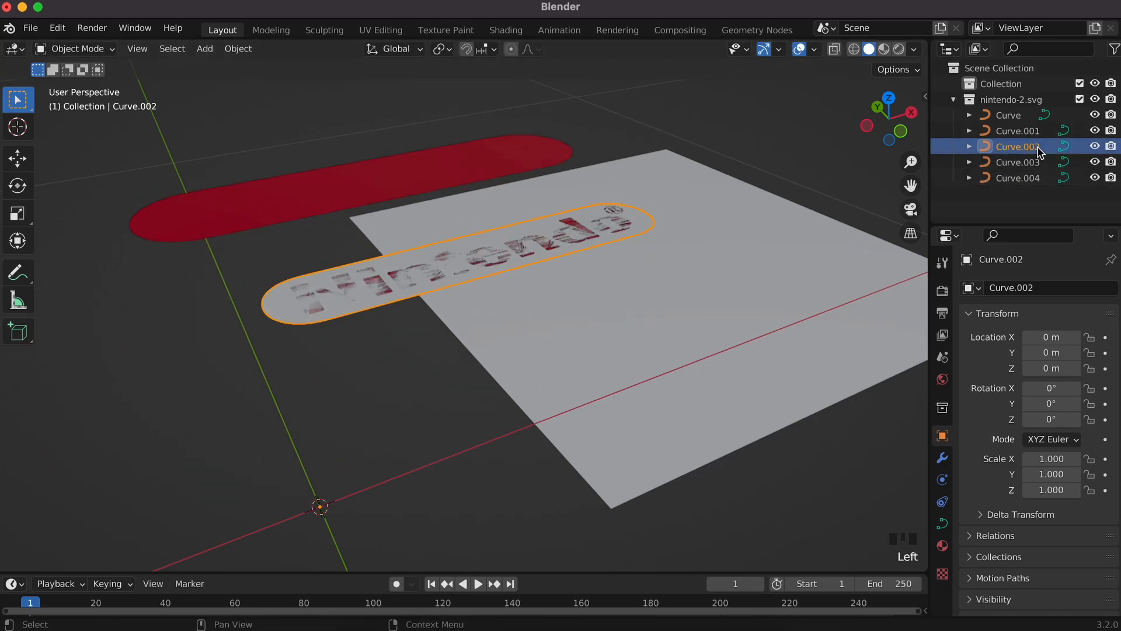
pyautogui.press('g')
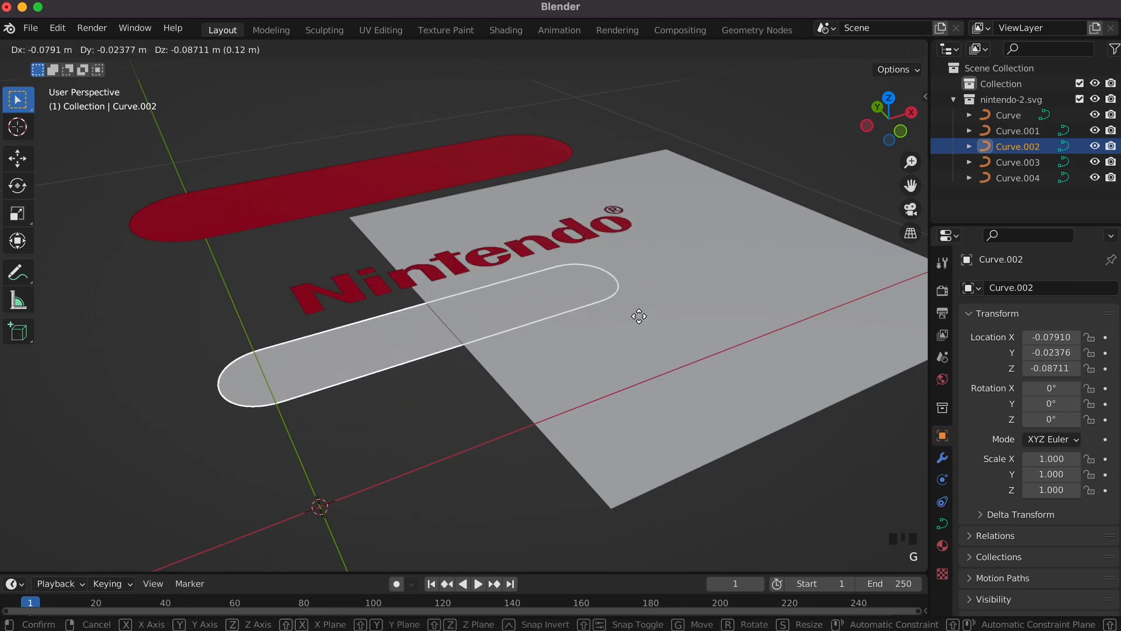
pyautogui.click(518, 403)
pyautogui.click(486, 264)
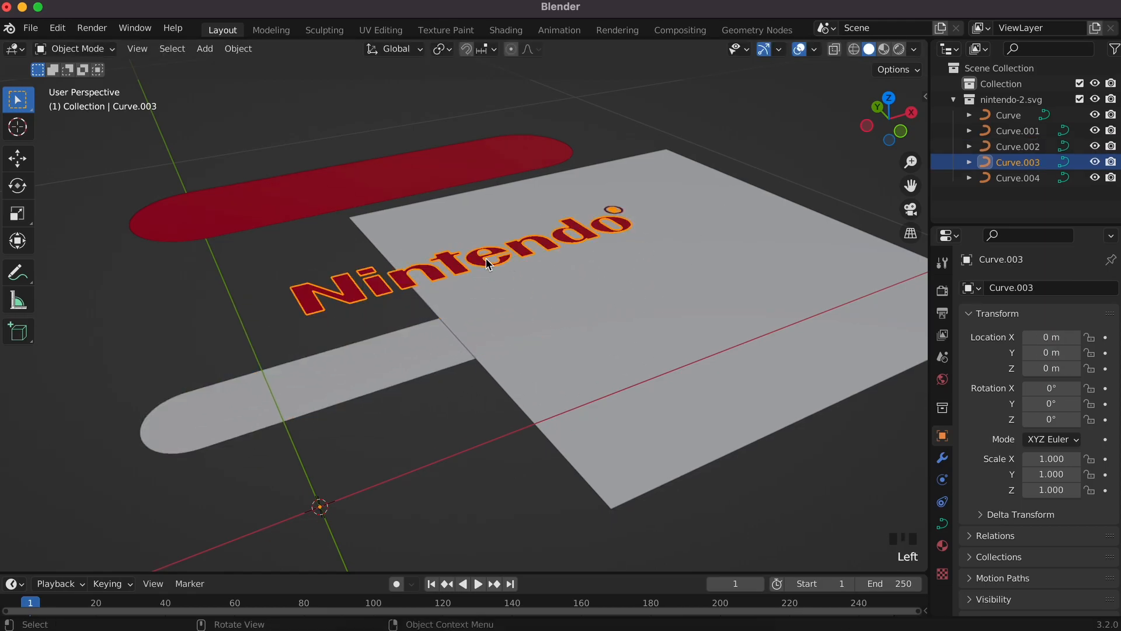
pyautogui.click(612, 210)
pyautogui.press('g')
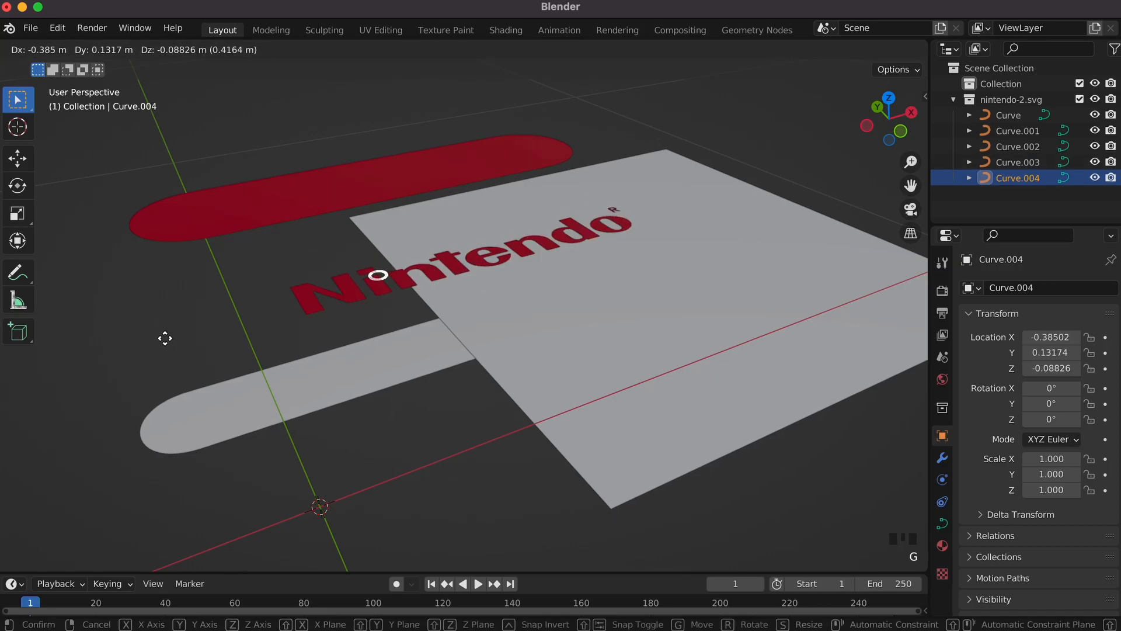
pyautogui.press('Escape')
# Step: Select the large grey square background curve and delete it
pyautogui.scroll(-10, 596, 327)
pyautogui.scroll(8, 595, 325)
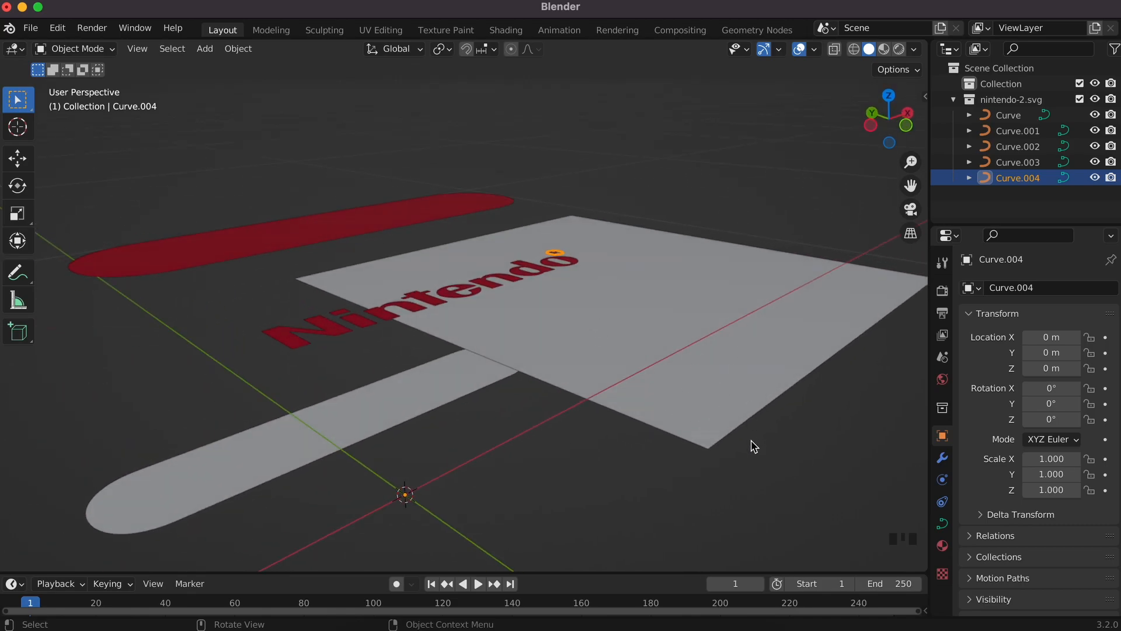
pyautogui.click(813, 319)
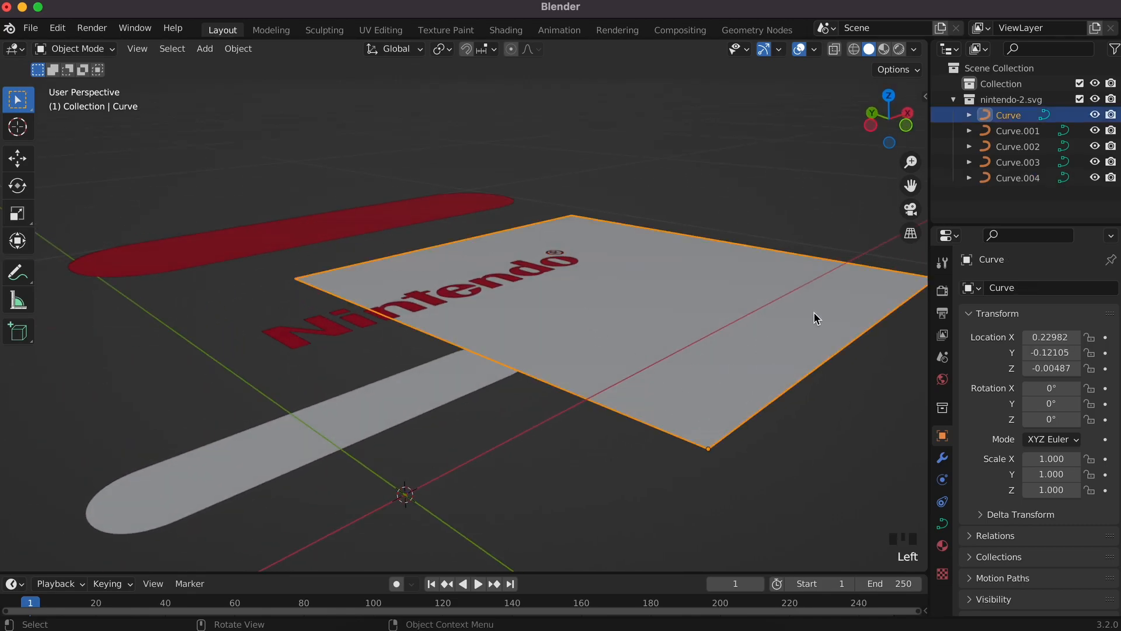
pyautogui.scroll(5, 695, 350)
pyautogui.keyDown('shift'); pyautogui.hscroll(5, 694, 349); pyautogui.keyUp('shift')
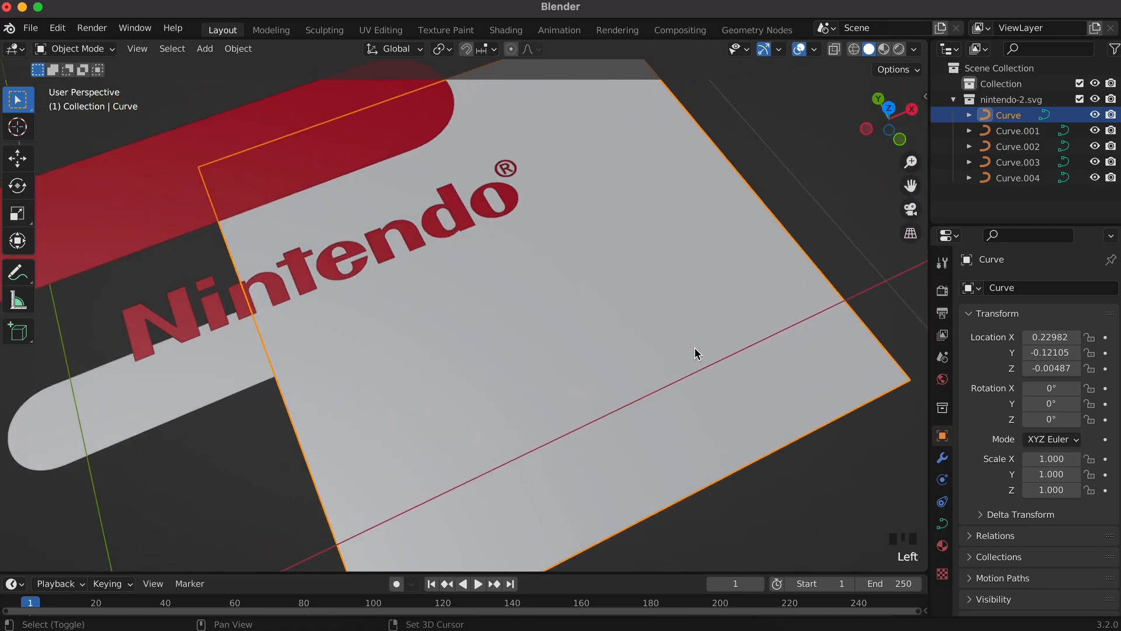
pyautogui.keyDown('shift'); pyautogui.hscroll(-3, 694, 348); pyautogui.keyUp('shift')
pyautogui.scroll(-8, 695, 348)
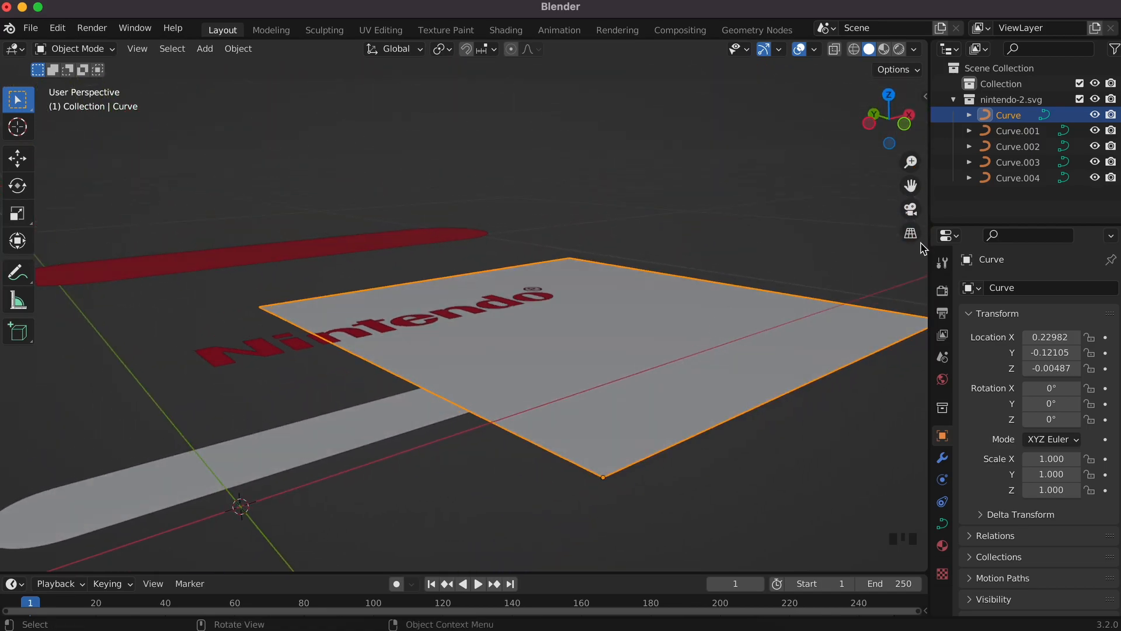
pyautogui.press('x')
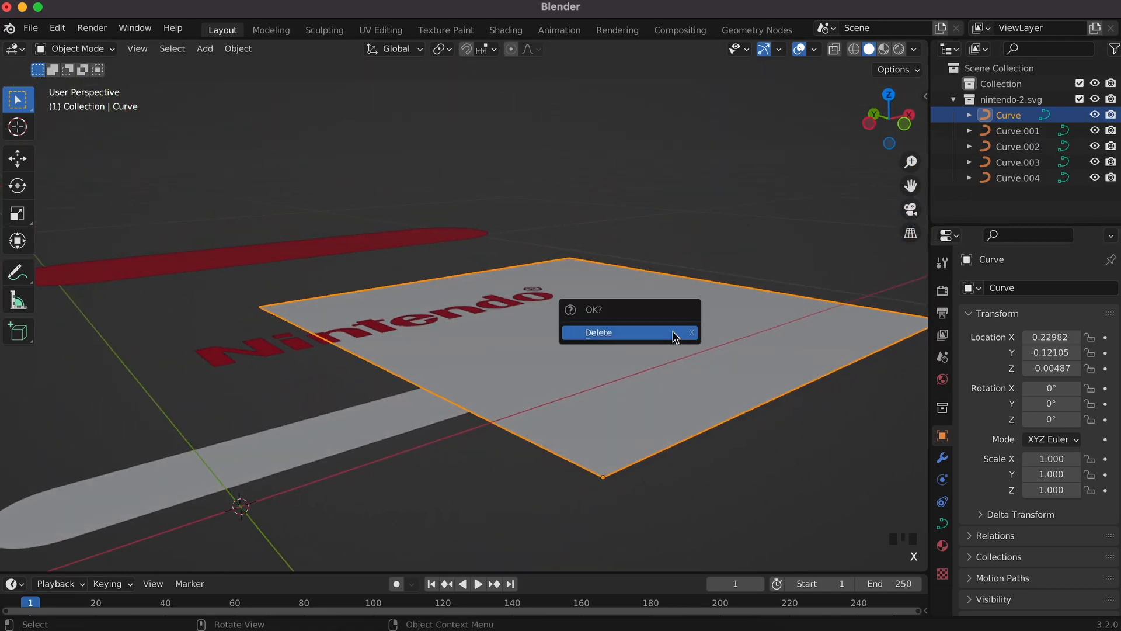
pyautogui.click(673, 332)
pyautogui.scroll(5, 567, 341)
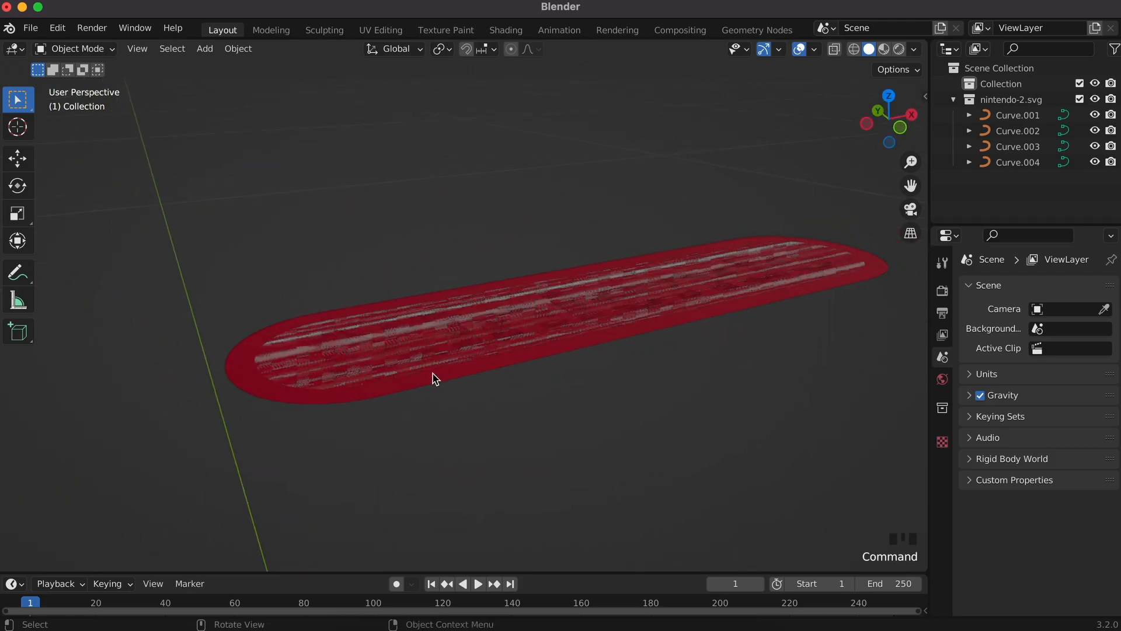
# Step: Set the red pill Curve.001's Geometry Extrude to 0.02 m
pyautogui.click(433, 379)
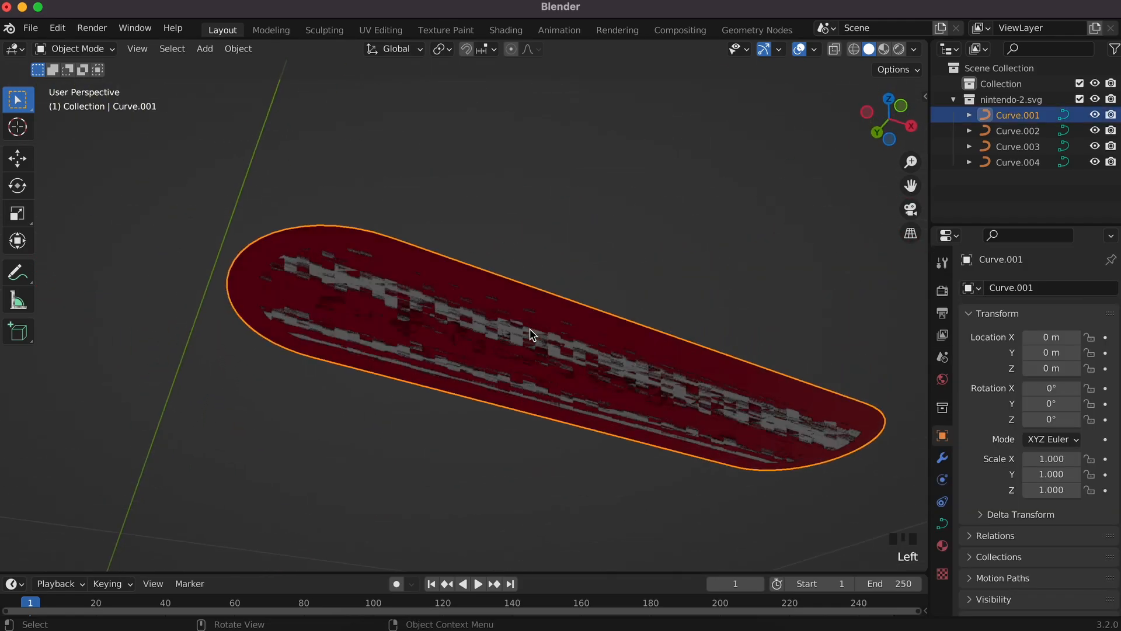
pyautogui.scroll(-3, 530, 334)
pyautogui.scroll(4, 530, 334)
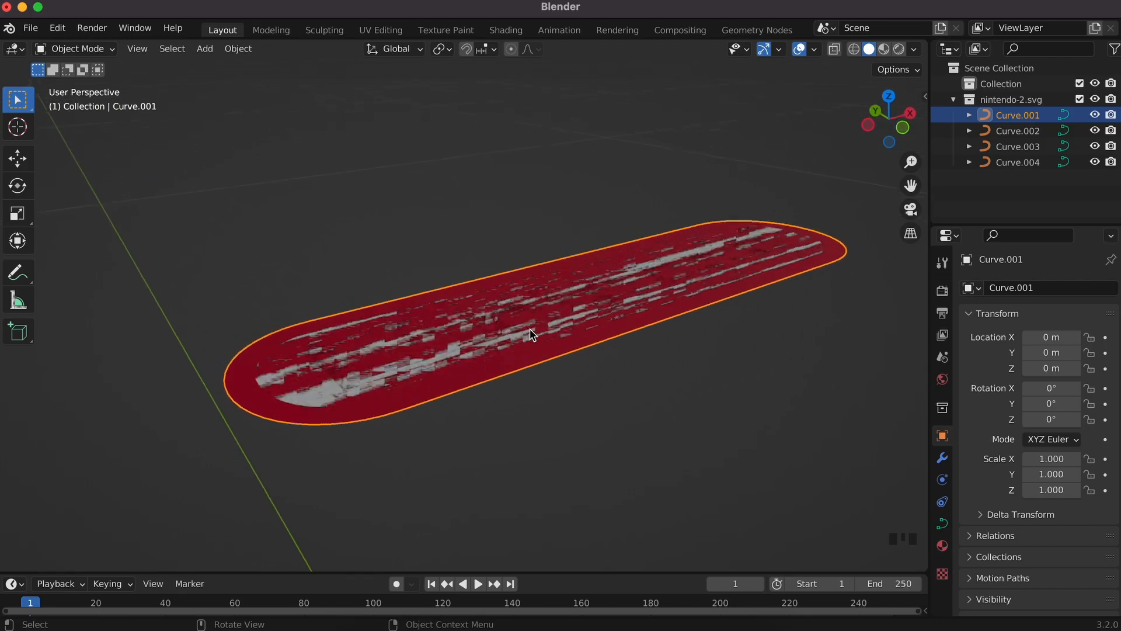
pyautogui.click(943, 525)
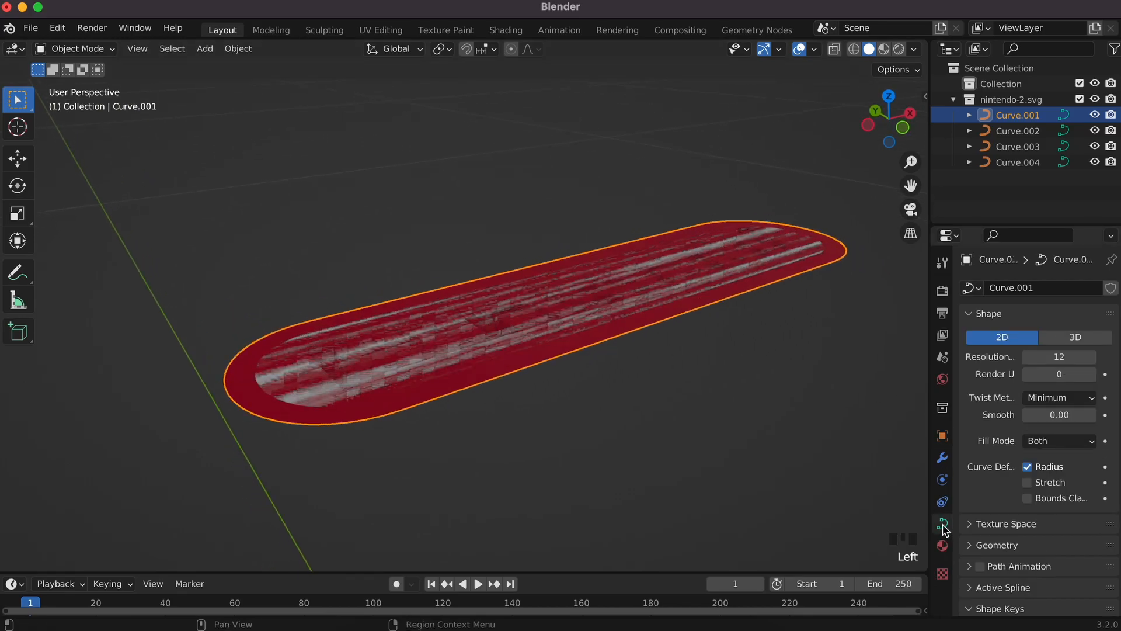
pyautogui.click(970, 314)
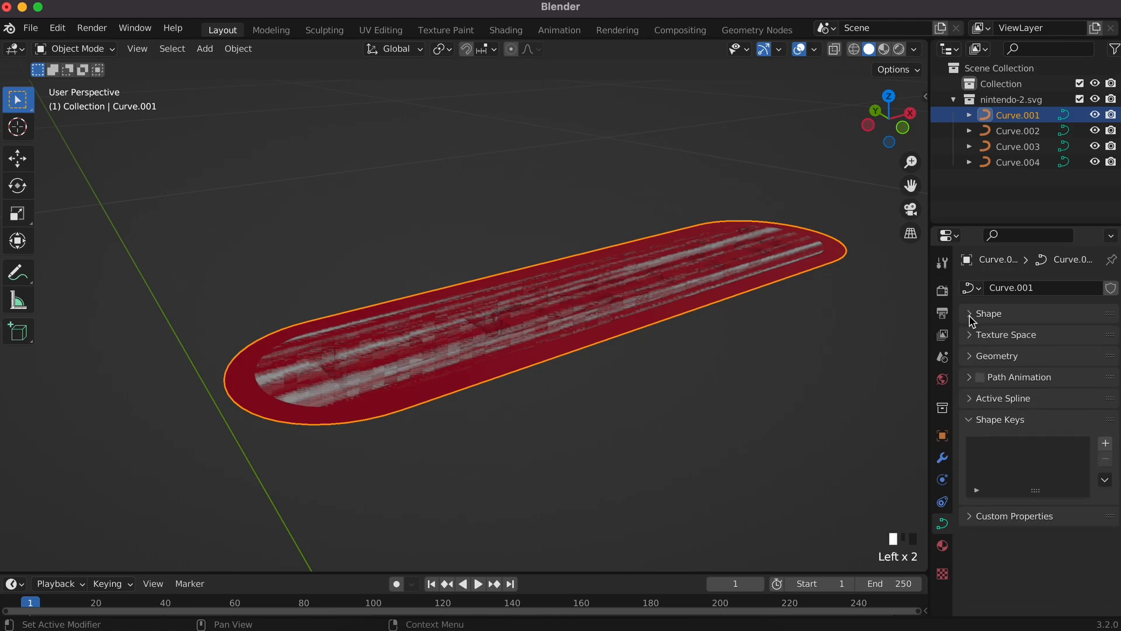
pyautogui.click(972, 358)
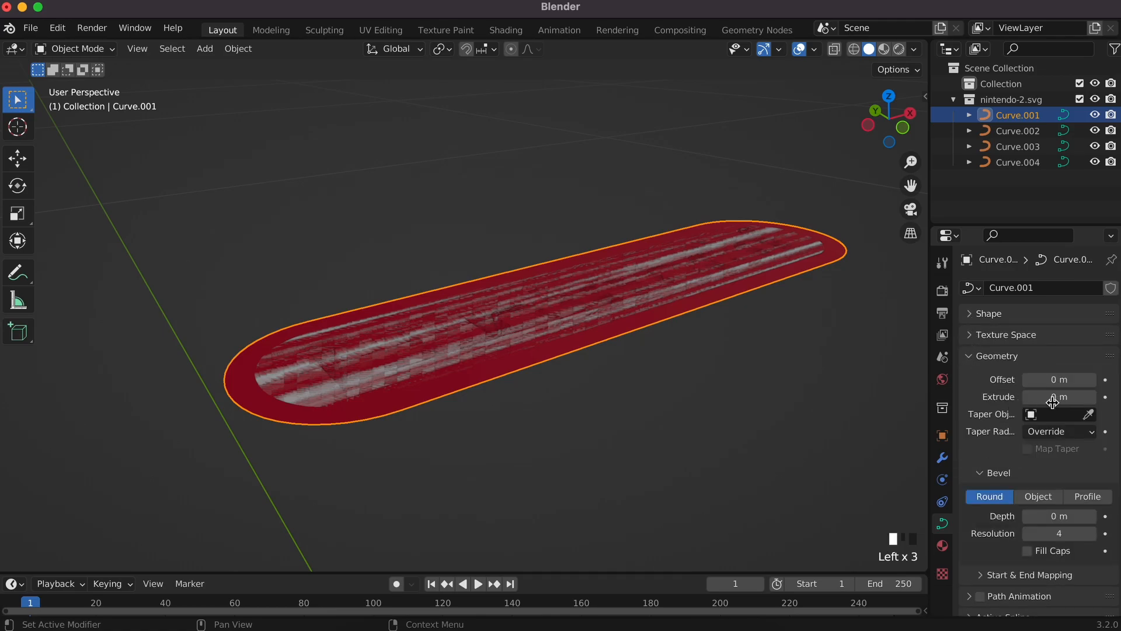
pyautogui.click(1092, 397)
pyautogui.click(1091, 397)
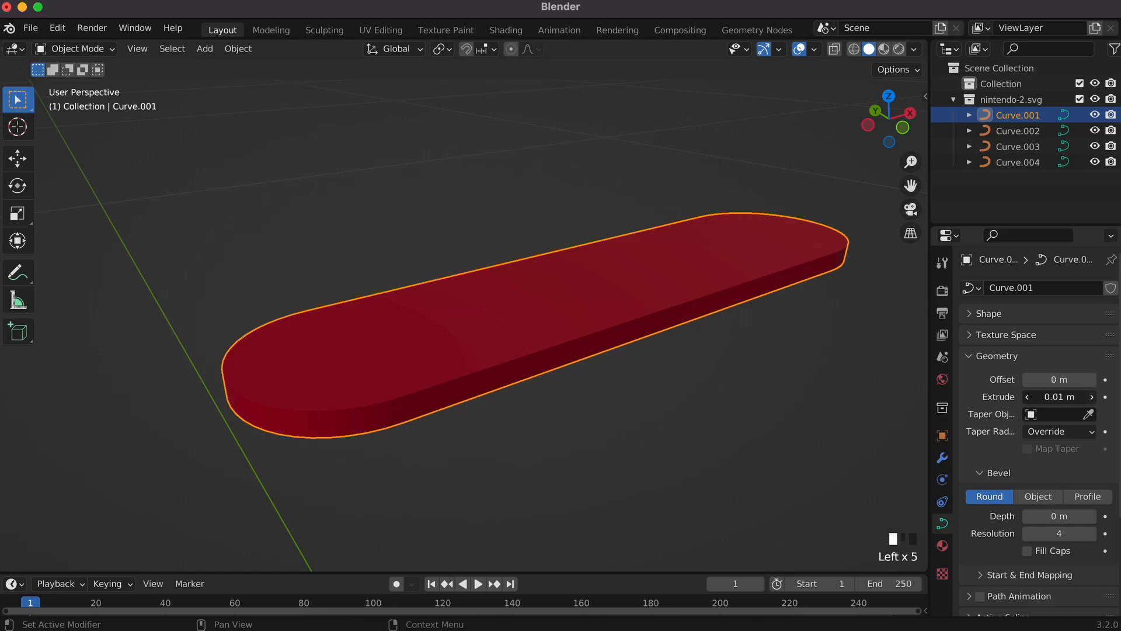
pyautogui.scroll(-10, 610, 401)
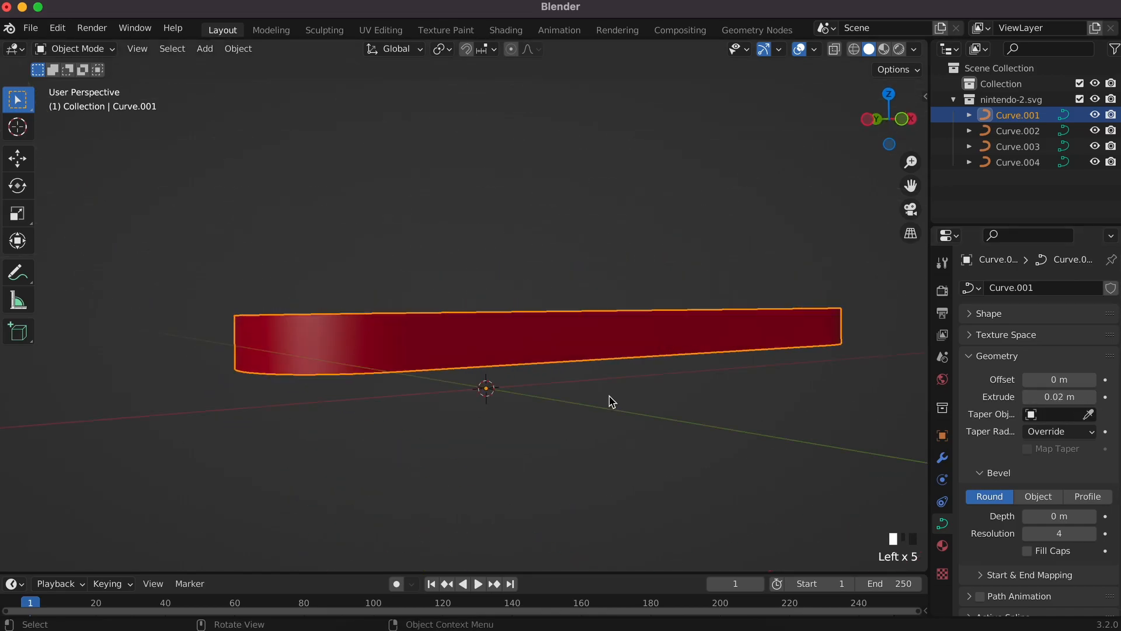
pyautogui.scroll(5, 610, 401)
pyautogui.scroll(10, 610, 401)
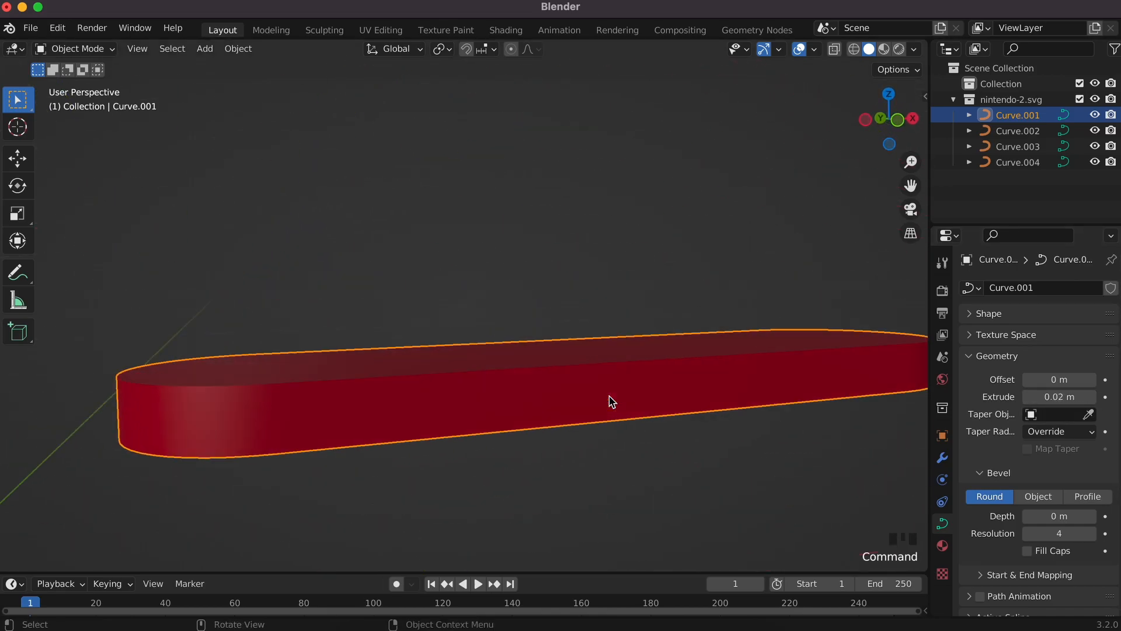
# Step: Lower the red slab along Z so it sits beneath the white pill
pyautogui.press('g')
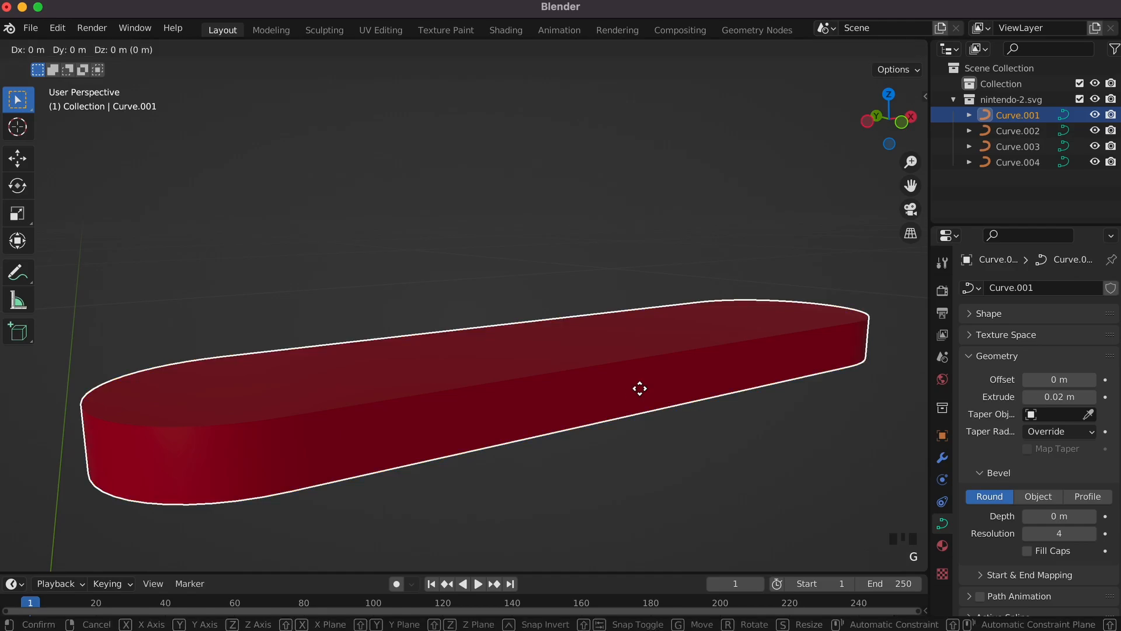
pyautogui.press('z')
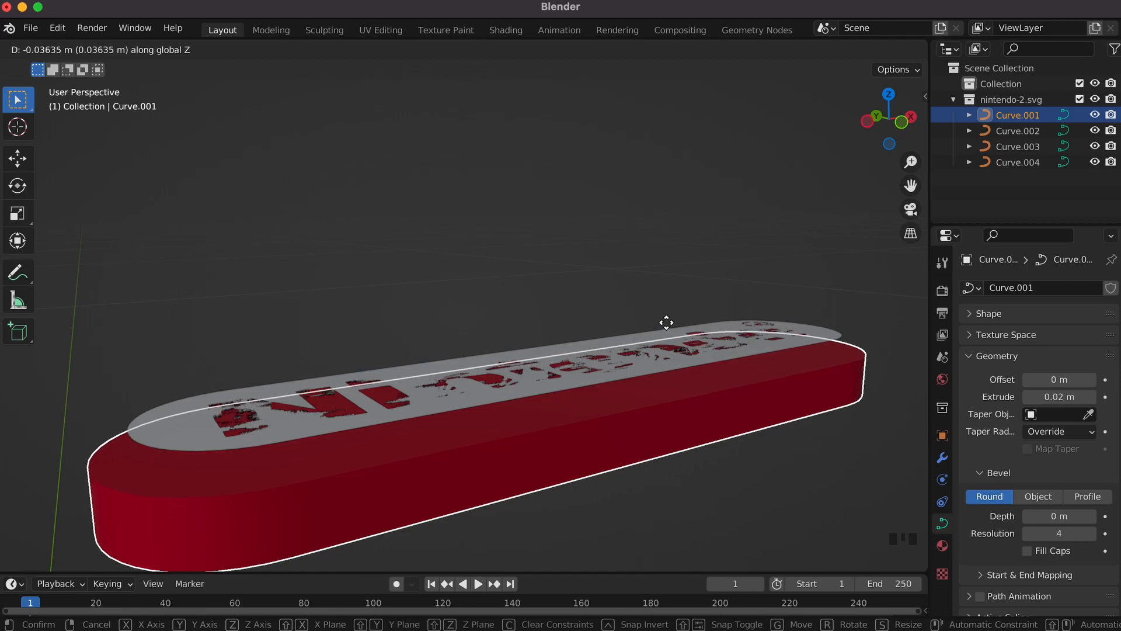
pyautogui.click(658, 322)
pyautogui.click(573, 346)
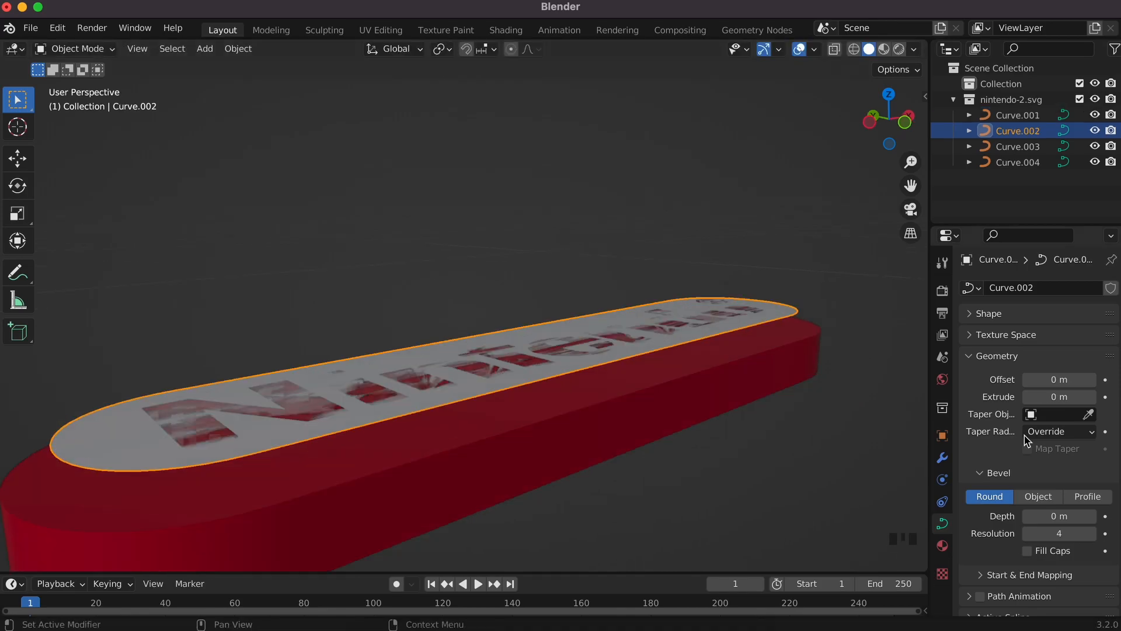
# Step: Extrude the white pill to 0.01 m and reposition it along Z
pyautogui.click(1090, 396)
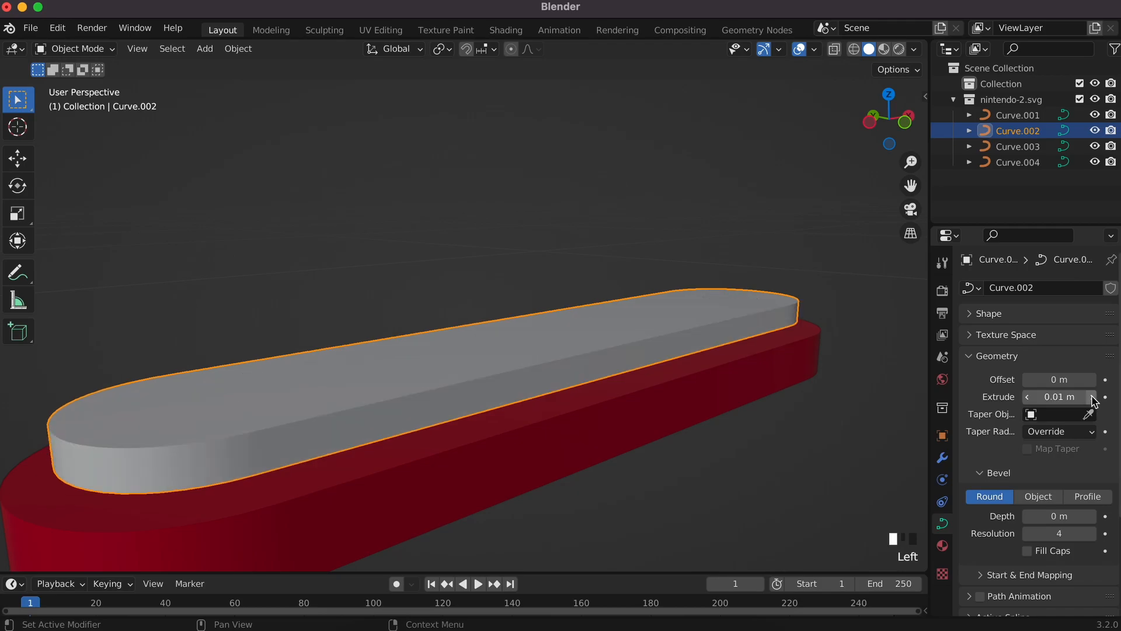
pyautogui.press('g')
pyautogui.press('z')
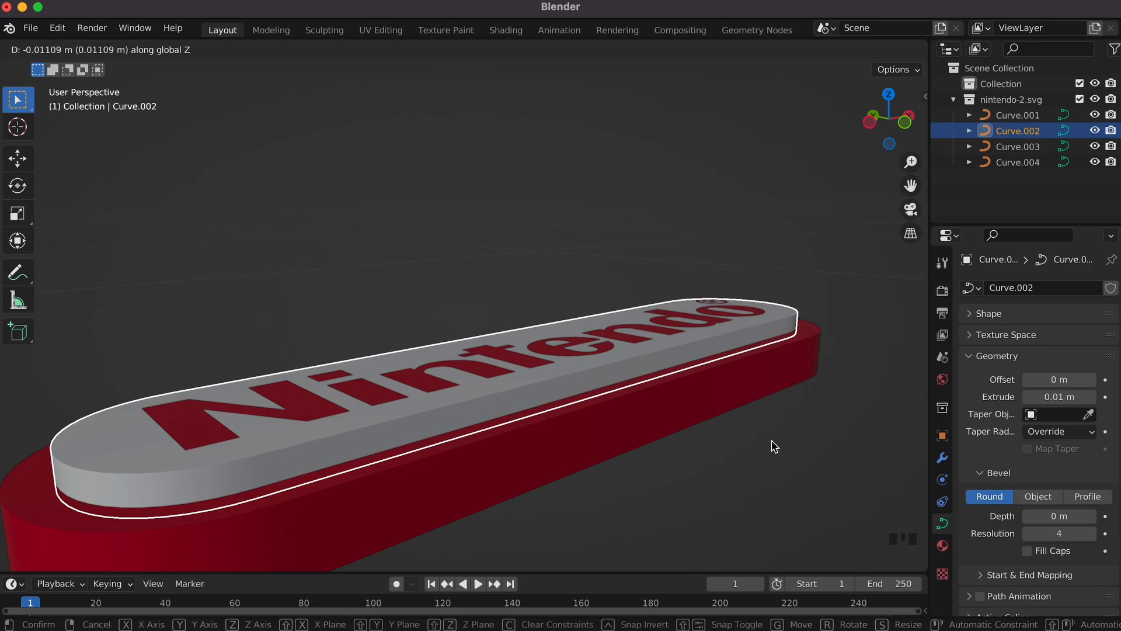
pyautogui.click(795, 476)
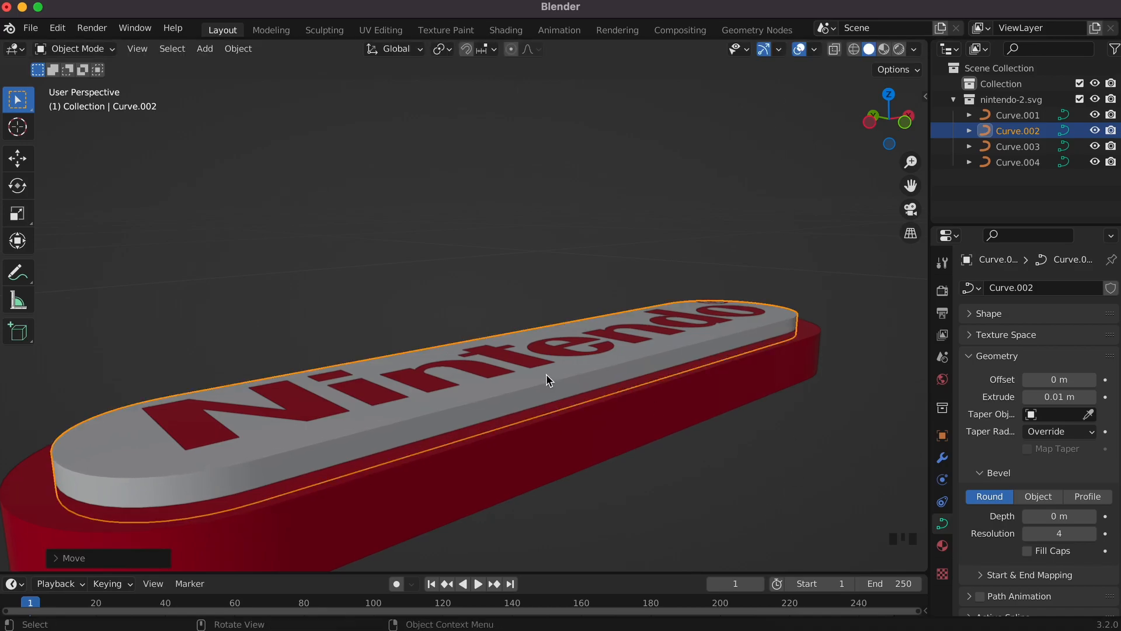
# Step: Extrude the Nintendo lettering (Curve.003) and the ® mark (Curve.004) to 0.01 m each
pyautogui.click(523, 360)
pyautogui.scroll(10, 639, 413)
pyautogui.scroll(-4, 638, 413)
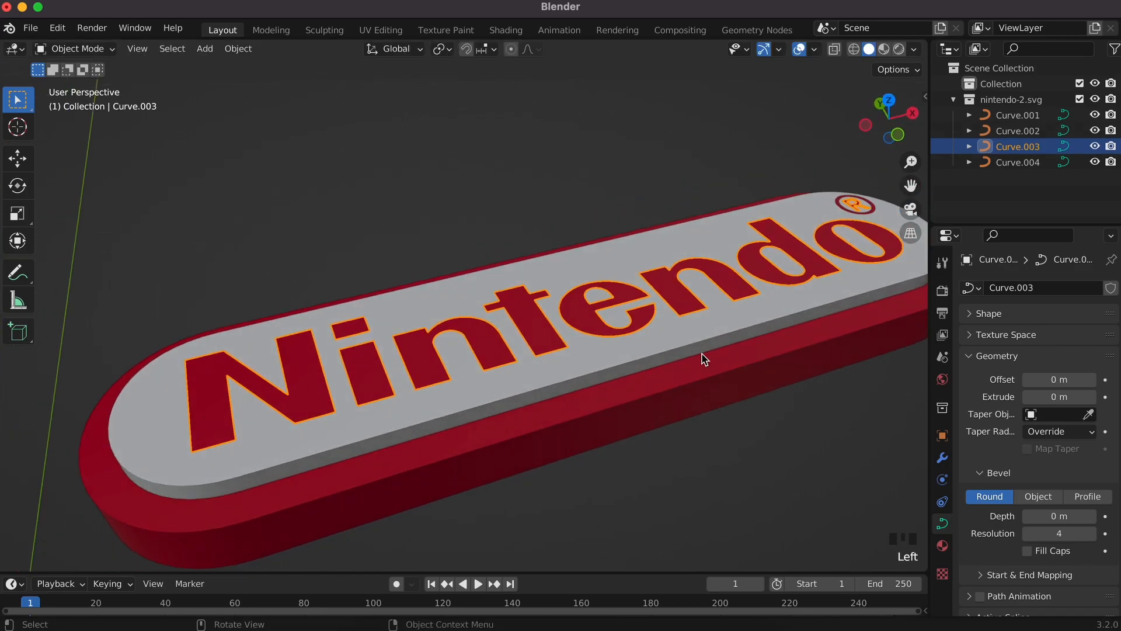
pyautogui.keyDown('shift'); pyautogui.hscroll(3, 732, 330); pyautogui.keyUp('shift')
pyautogui.keyDown('shift'); pyautogui.hscroll(2, 734, 334); pyautogui.keyUp('shift')
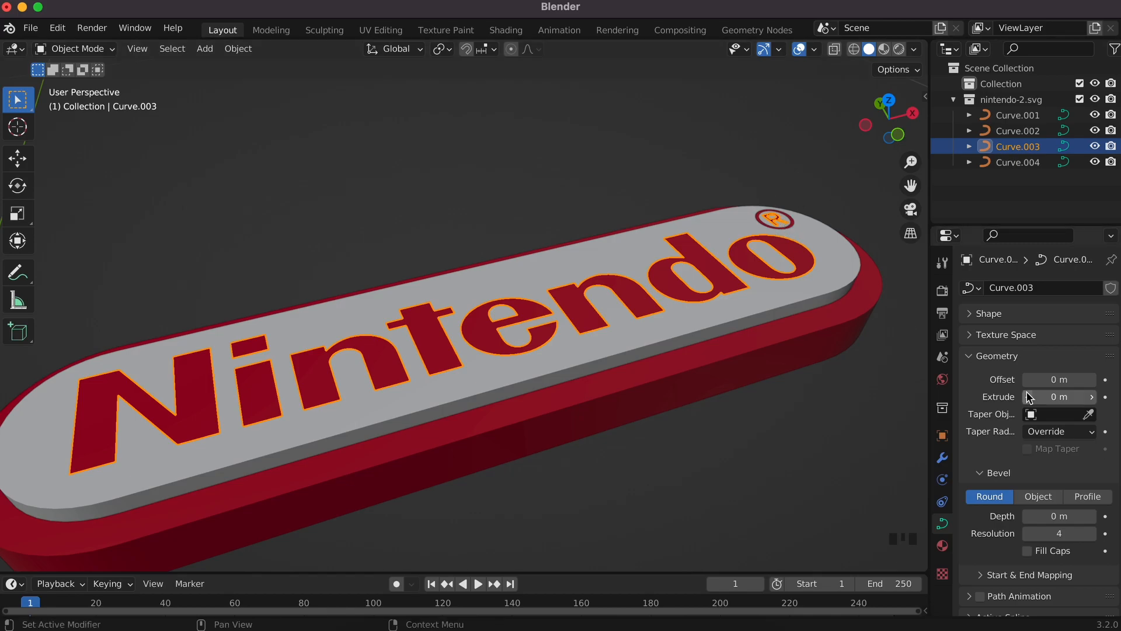
pyautogui.click(1090, 398)
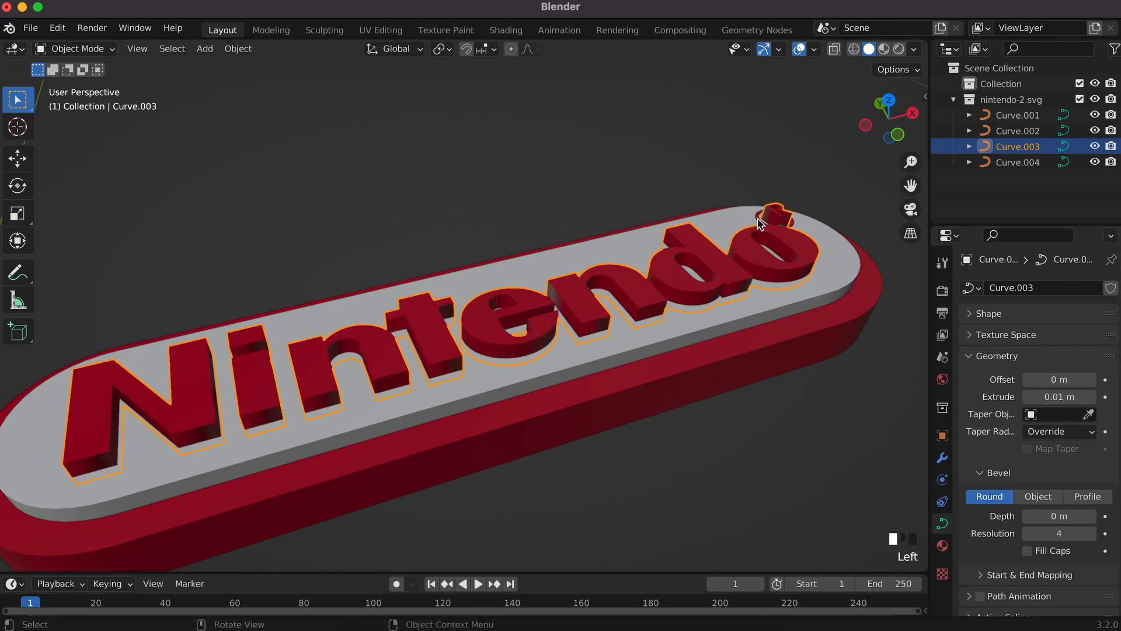
pyautogui.click(776, 217)
pyautogui.click(1091, 397)
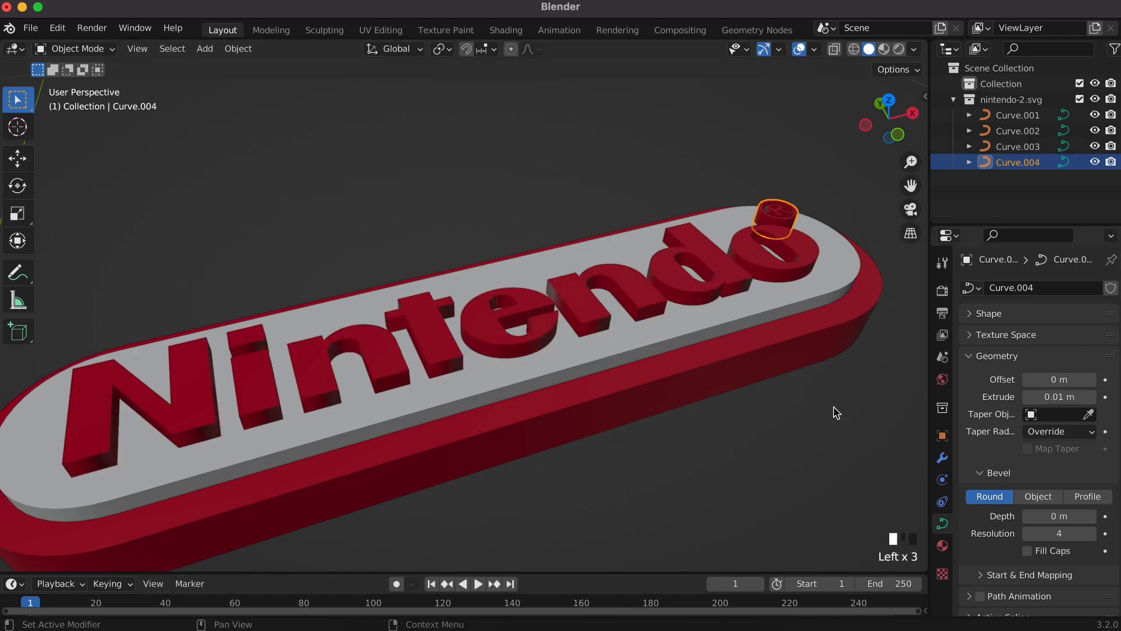
pyautogui.click(700, 430)
pyautogui.scroll(-5, 700, 431)
pyautogui.scroll(-3, 700, 430)
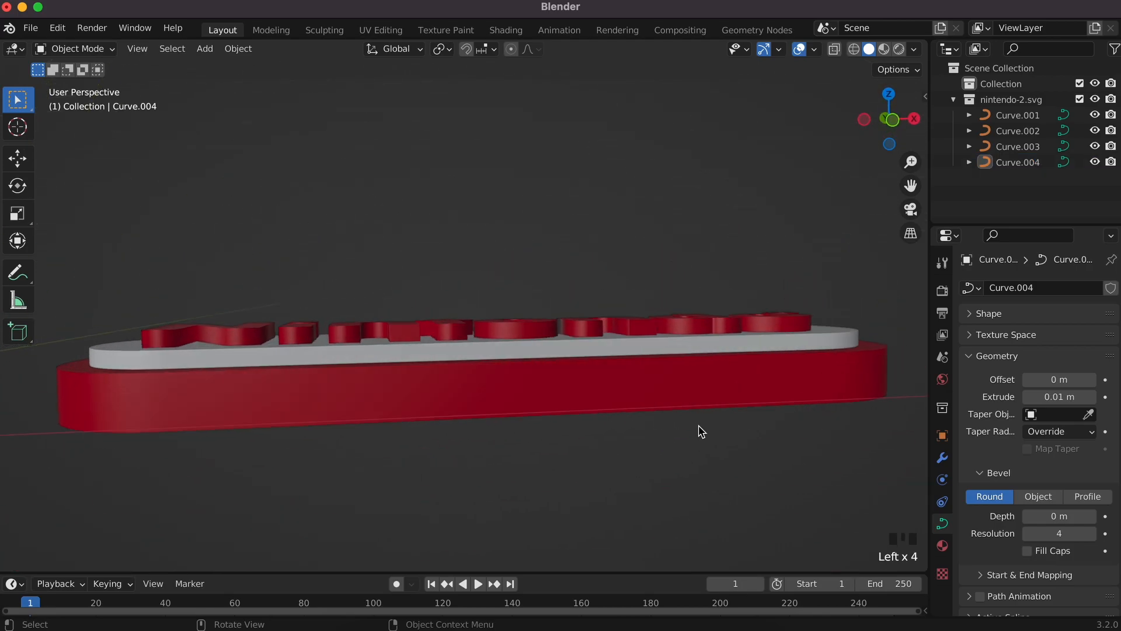
pyautogui.scroll(10, 700, 431)
pyautogui.keyDown('super'); pyautogui.scroll(-5, 701, 431); pyautogui.keyUp('super')
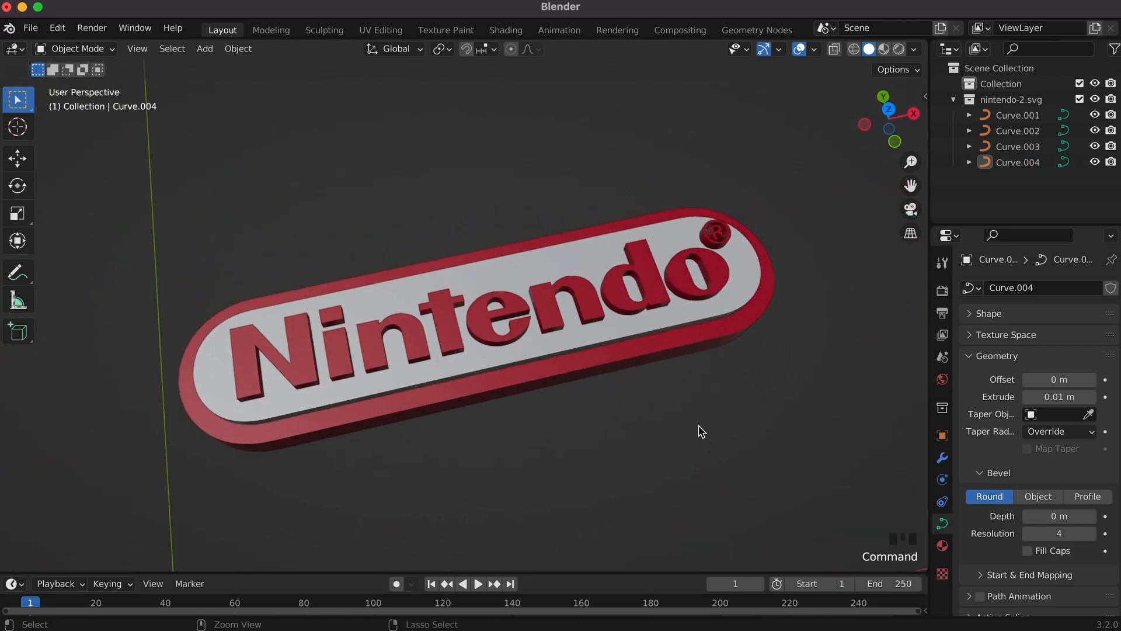
pyautogui.keyDown('super'); pyautogui.scroll(4, 701, 432); pyautogui.keyUp('super')
pyautogui.scroll(-3, 701, 431)
pyautogui.scroll(-3, 701, 431)
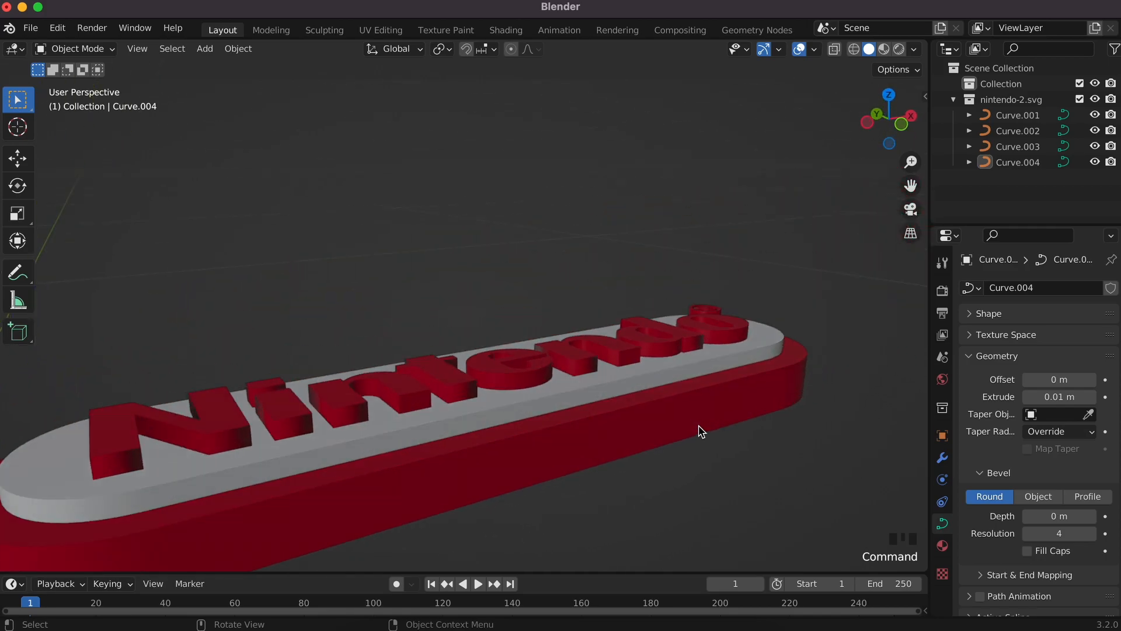
# Step: Give the red base (Curve.001) a 0.004 m bevel depth
pyautogui.click(690, 423)
pyautogui.keyDown('super'); pyautogui.scroll(-3, 691, 425); pyautogui.keyUp('super')
pyautogui.keyDown('super'); pyautogui.scroll(5, 692, 425); pyautogui.keyUp('super')
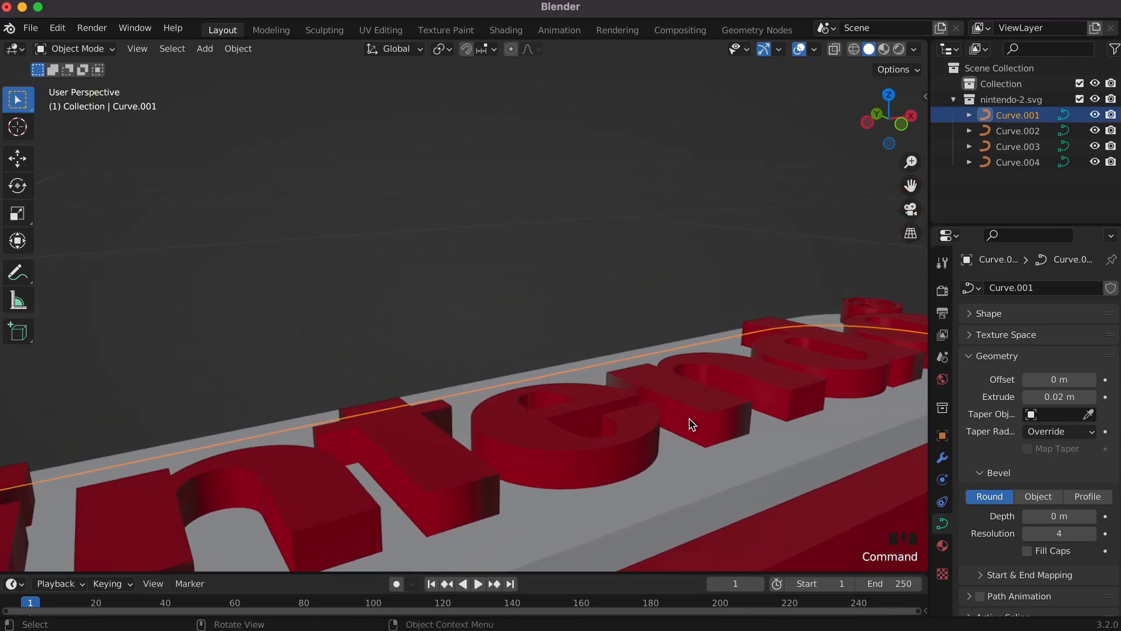
pyautogui.scroll(-4, 692, 424)
pyautogui.hscroll(-4, 692, 424)
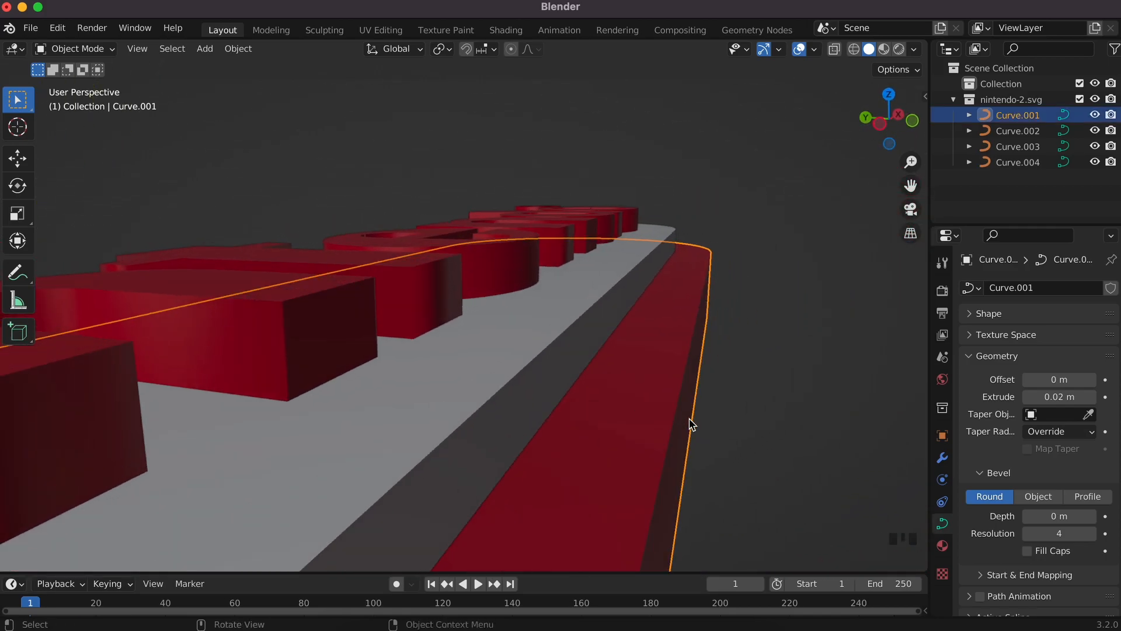
pyautogui.scroll(-3, 692, 424)
pyautogui.scroll(2, 691, 425)
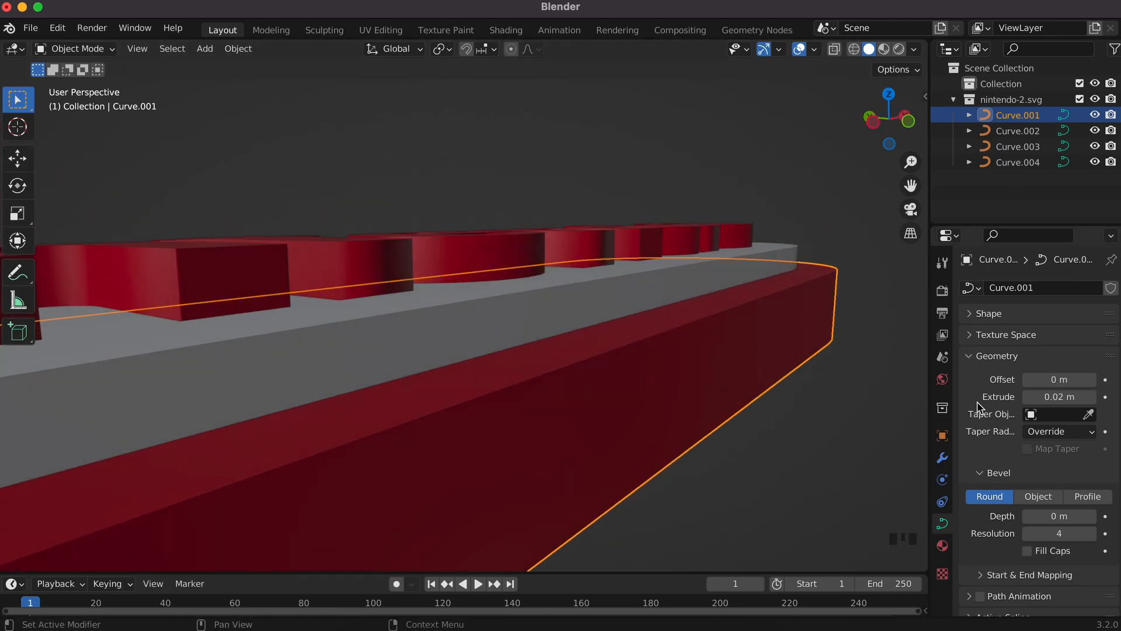
pyautogui.scroll(-3, 982, 474)
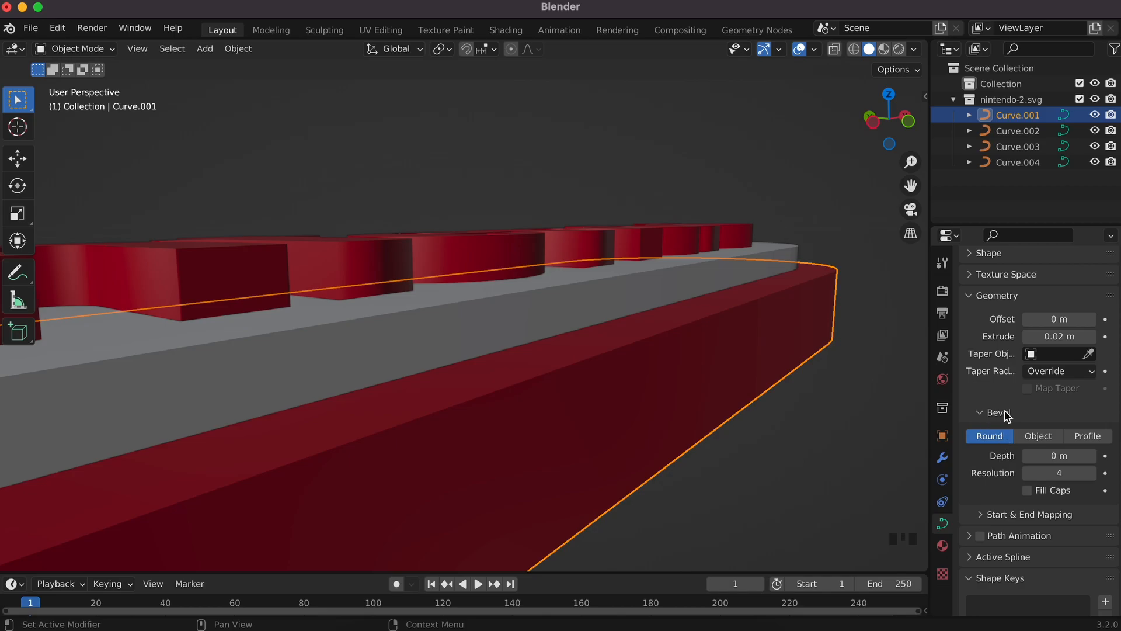
pyautogui.click(1091, 455)
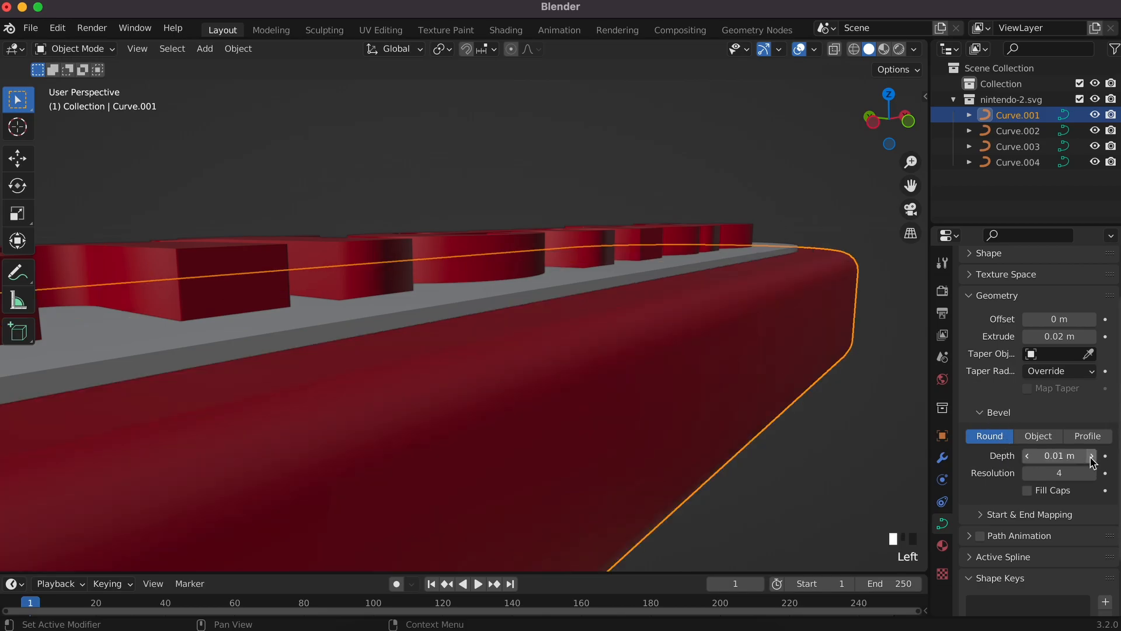
pyautogui.doubleClick(1071, 456)
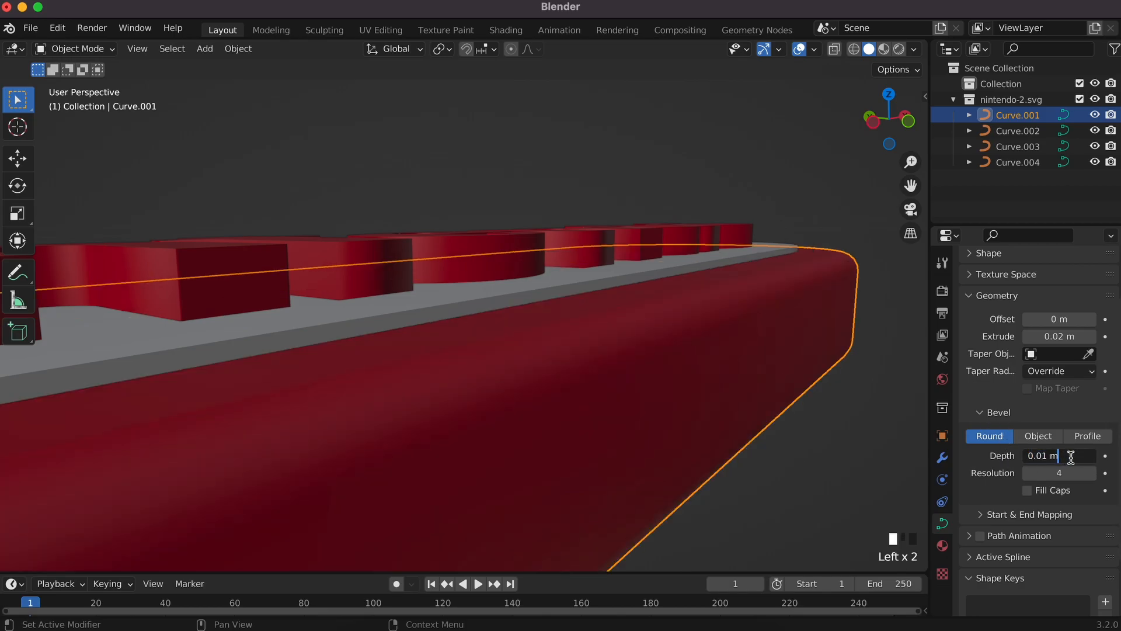
pyautogui.press('BackSpace')
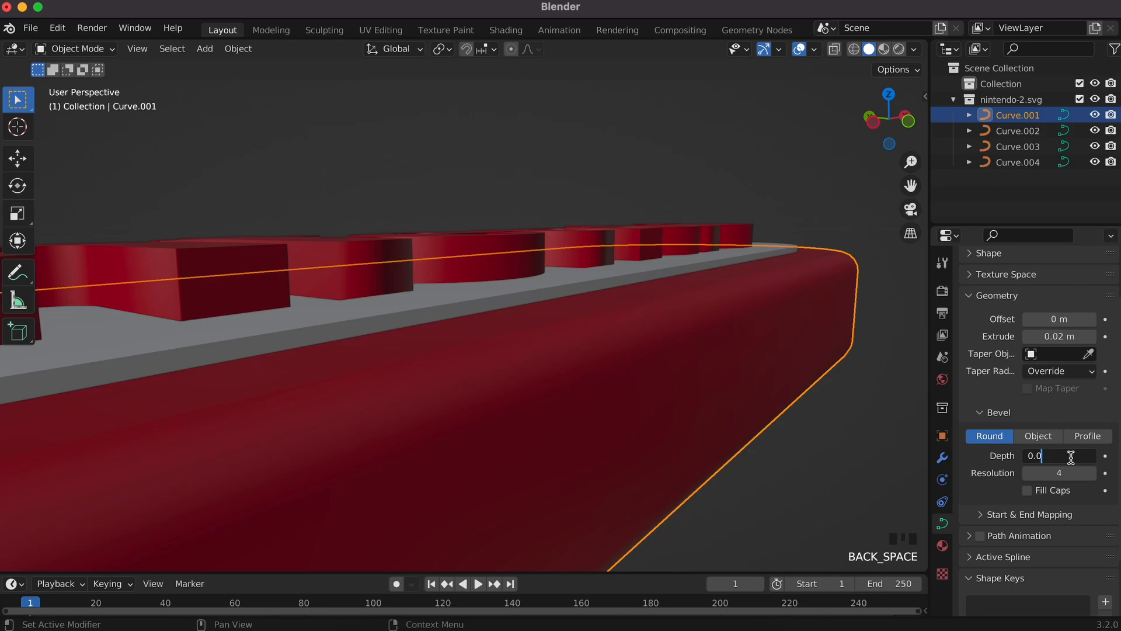
pyautogui.write('04')
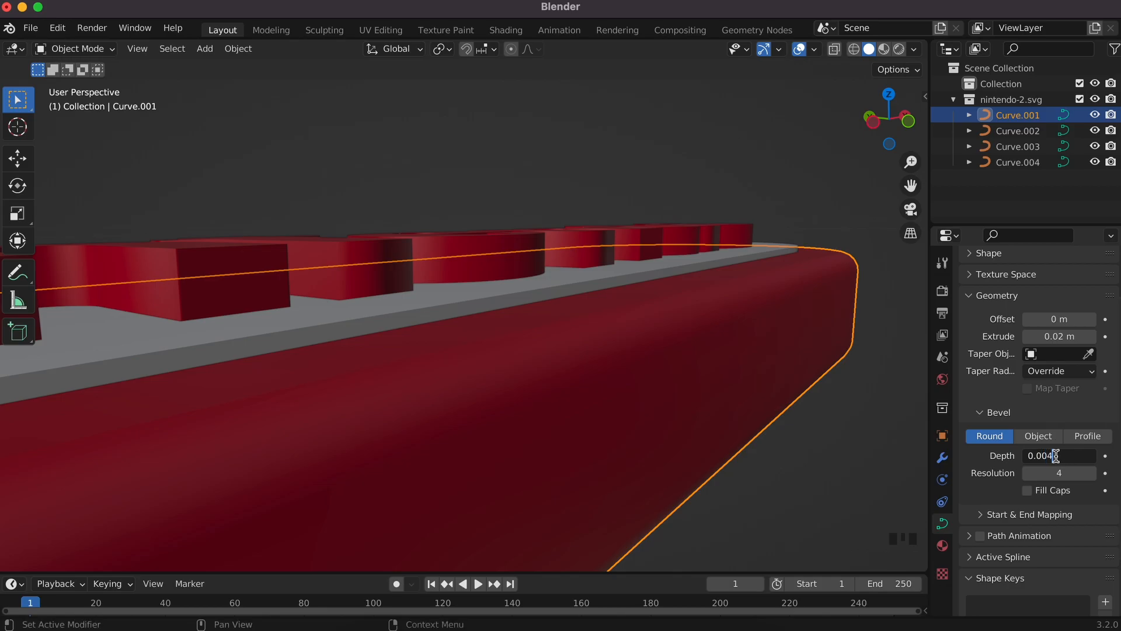
pyautogui.press('Return')
pyautogui.moveTo(739, 346); pyautogui.dragTo(739, 349, button='middle')
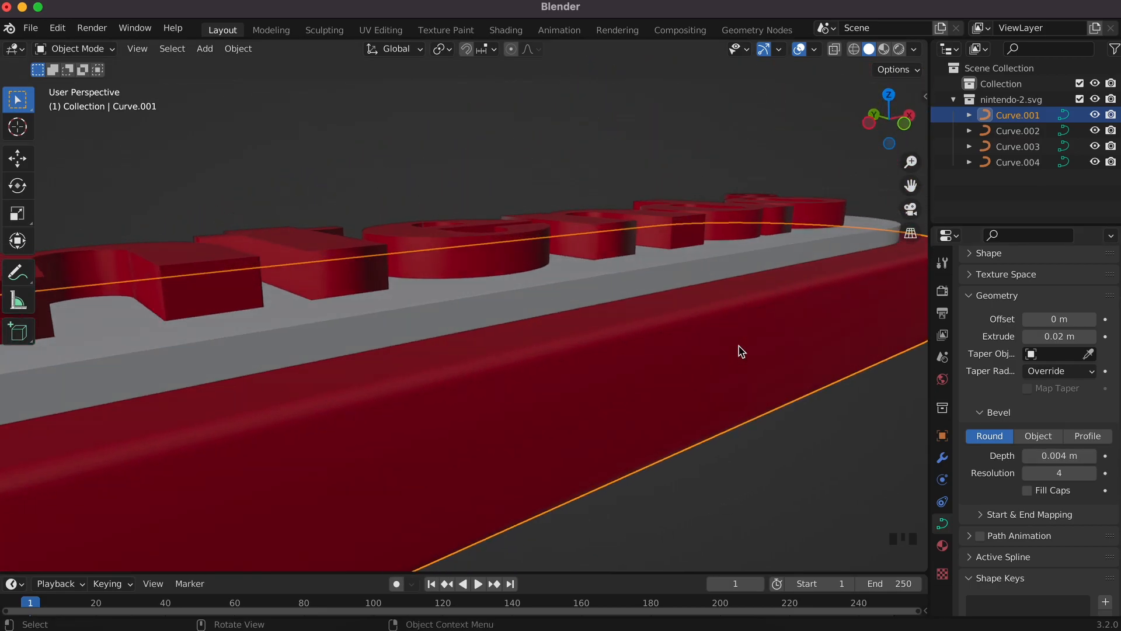
# Step: Apply the same 0.004 m bevel depth to the white plate (Curve.002)
pyautogui.click(1061, 456)
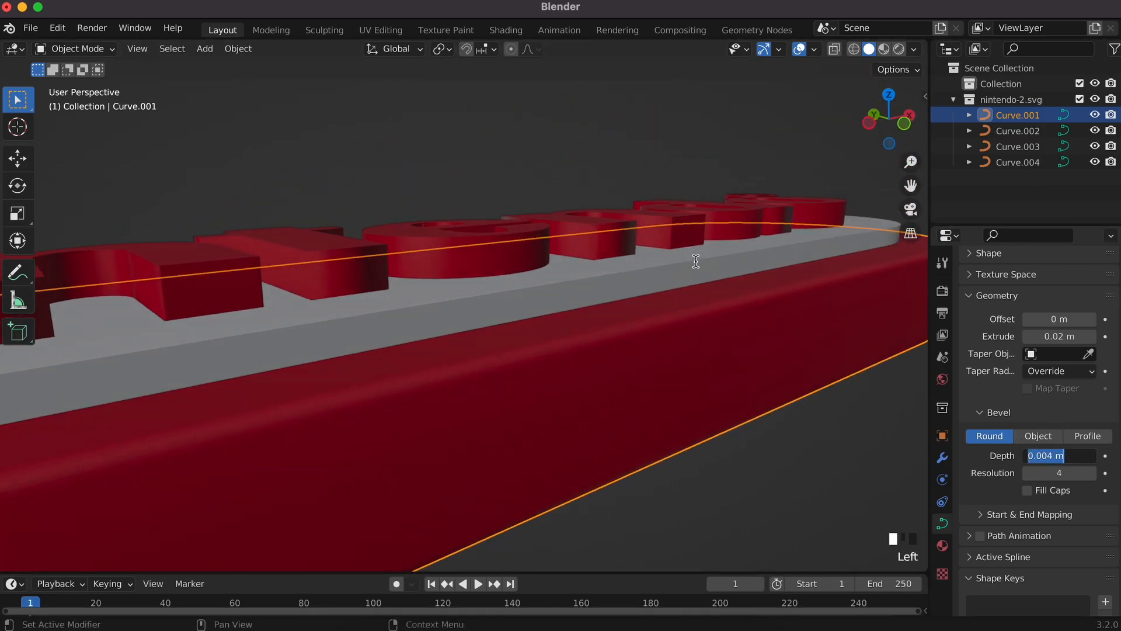
pyautogui.click(654, 276)
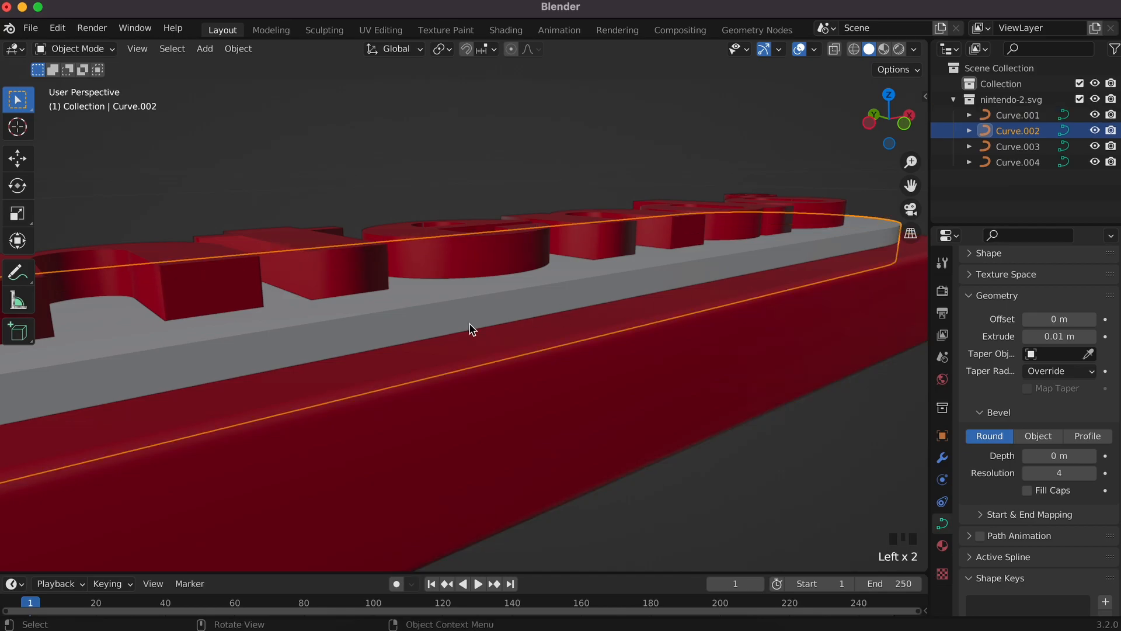
pyautogui.click(1061, 456)
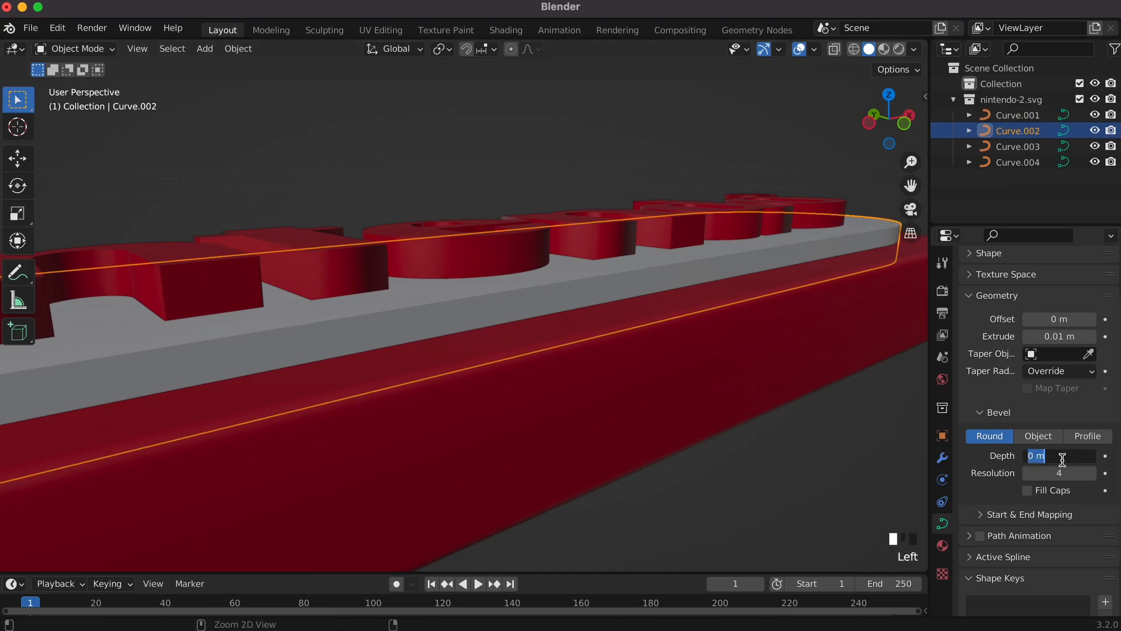
pyautogui.press('Return')
pyautogui.scroll(8, 633, 331)
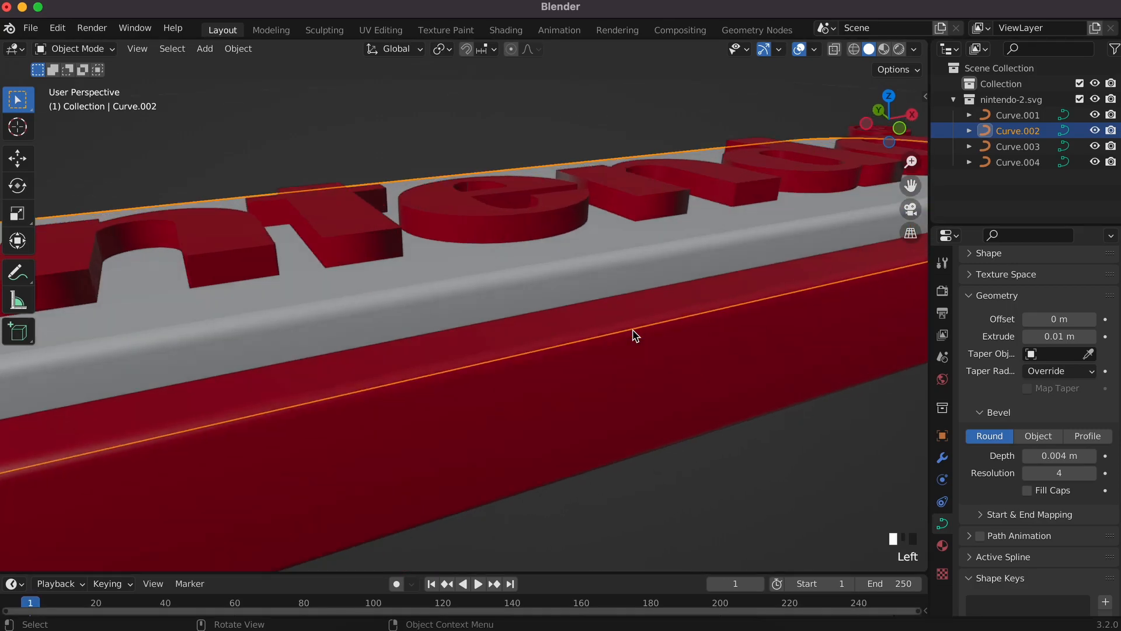
pyautogui.keyDown('super'); pyautogui.scroll(-8, 633, 330); pyautogui.keyUp('super')
pyautogui.scroll(8, 633, 330)
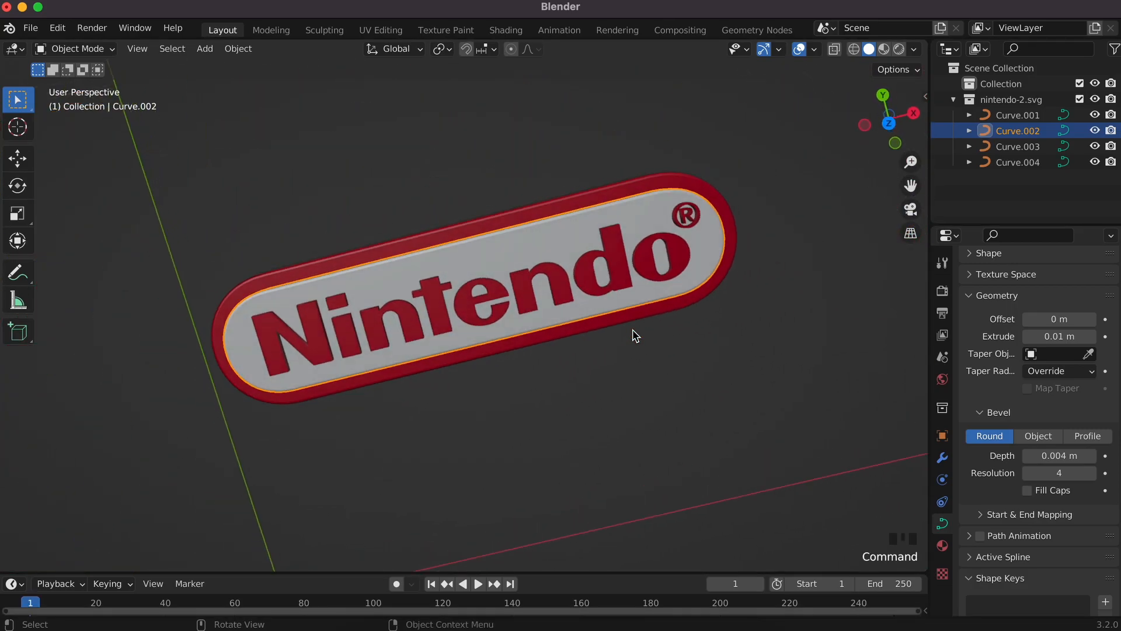
pyautogui.scroll(-4, 633, 331)
pyautogui.click(673, 376)
pyautogui.scroll(-6, 673, 380)
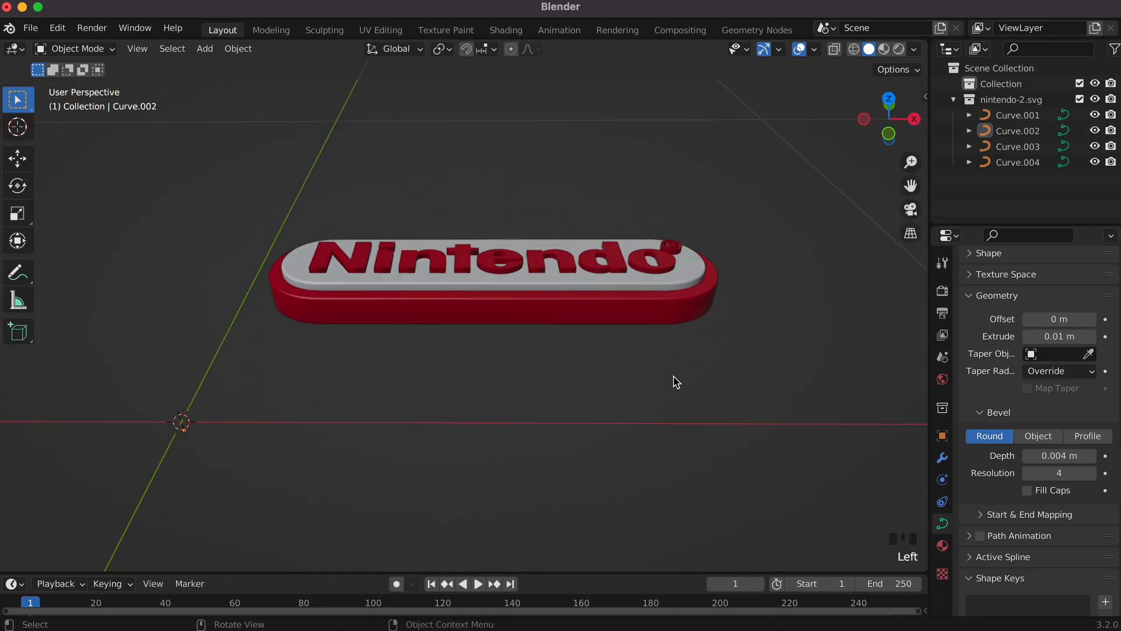
pyautogui.click(661, 309)
# Step: Parent the white plate, Nintendo lettering and ® mark to the red base
pyautogui.press('r')
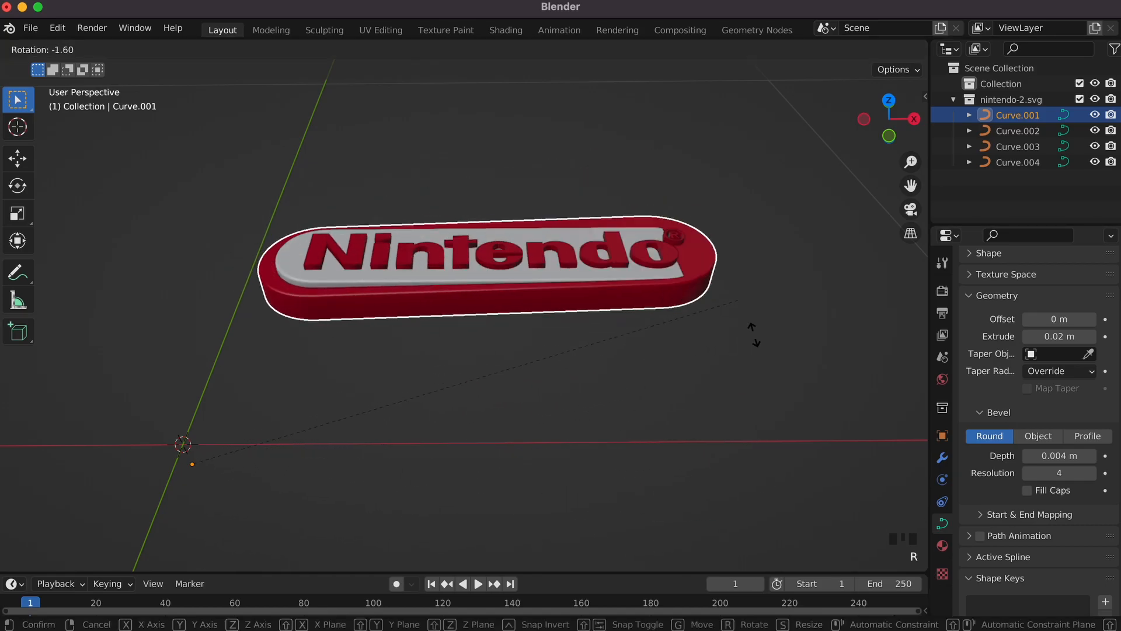
pyautogui.press('Escape')
pyautogui.click(1024, 131)
pyautogui.click(1025, 146)
pyautogui.click(1023, 162)
pyautogui.scroll(5, 671, 304)
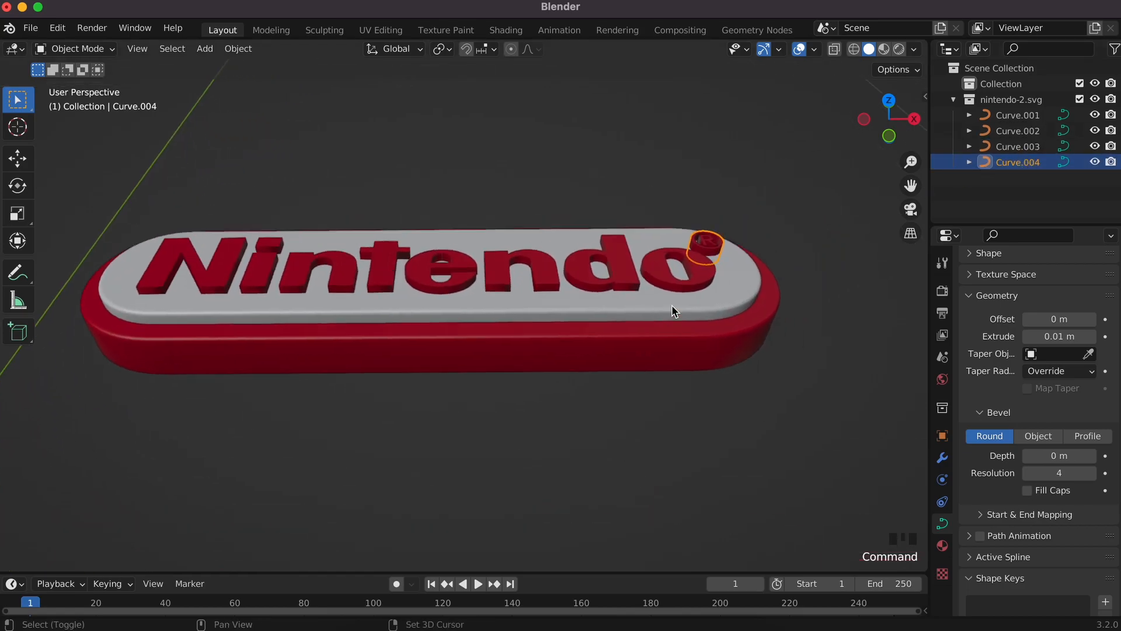
pyautogui.click(394, 296)
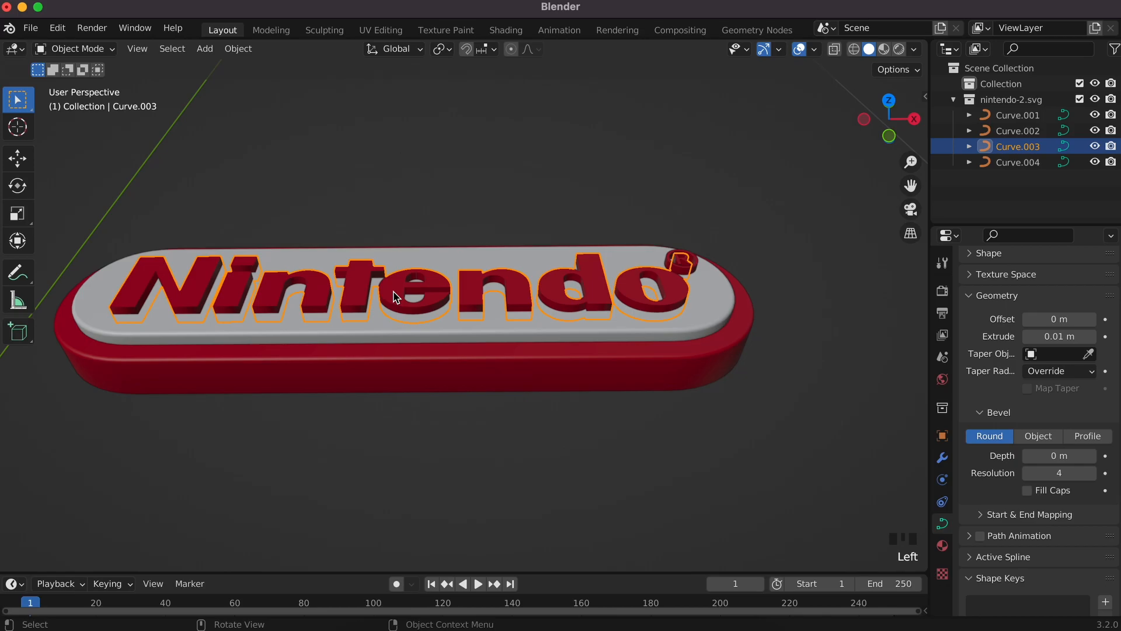
pyautogui.keyDown('super'); pyautogui.click(693, 264); pyautogui.keyUp('super')
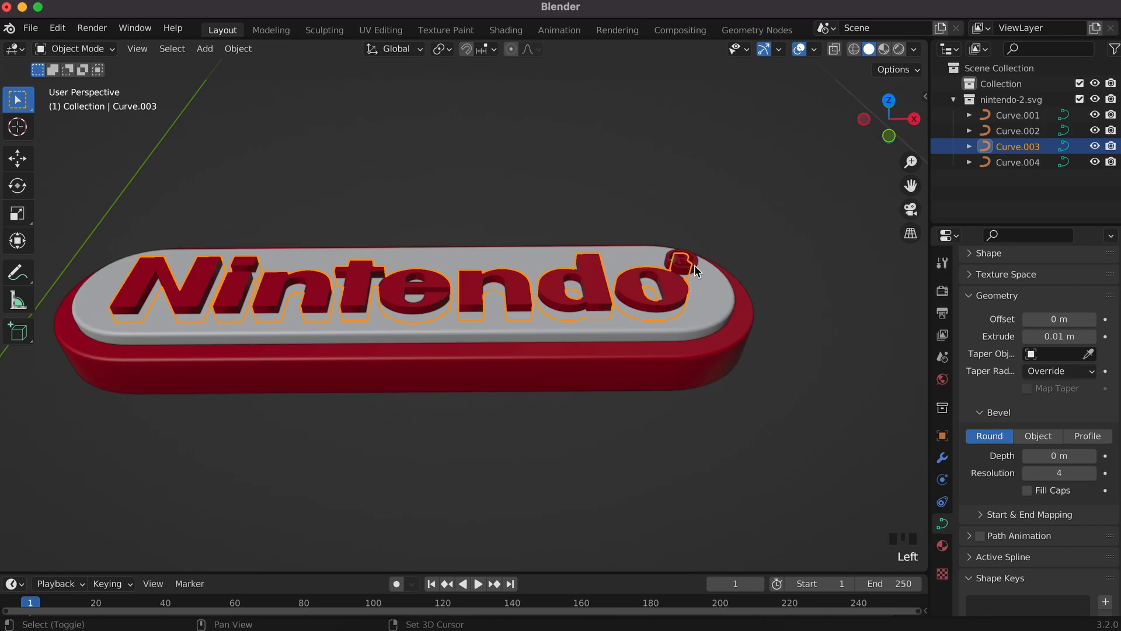
pyautogui.keyDown('shift'); pyautogui.click(695, 264); pyautogui.keyUp('shift')
pyautogui.keyDown('shift'); pyautogui.click(713, 293); pyautogui.keyUp('shift')
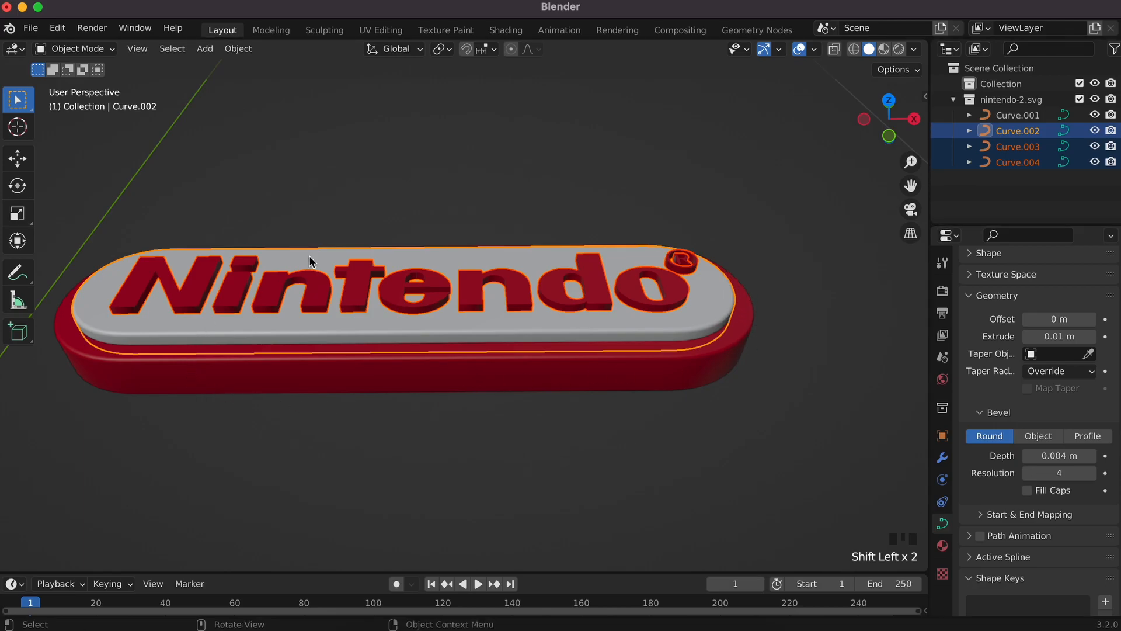
pyautogui.keyDown('shift'); pyautogui.click(722, 369); pyautogui.keyUp('shift')
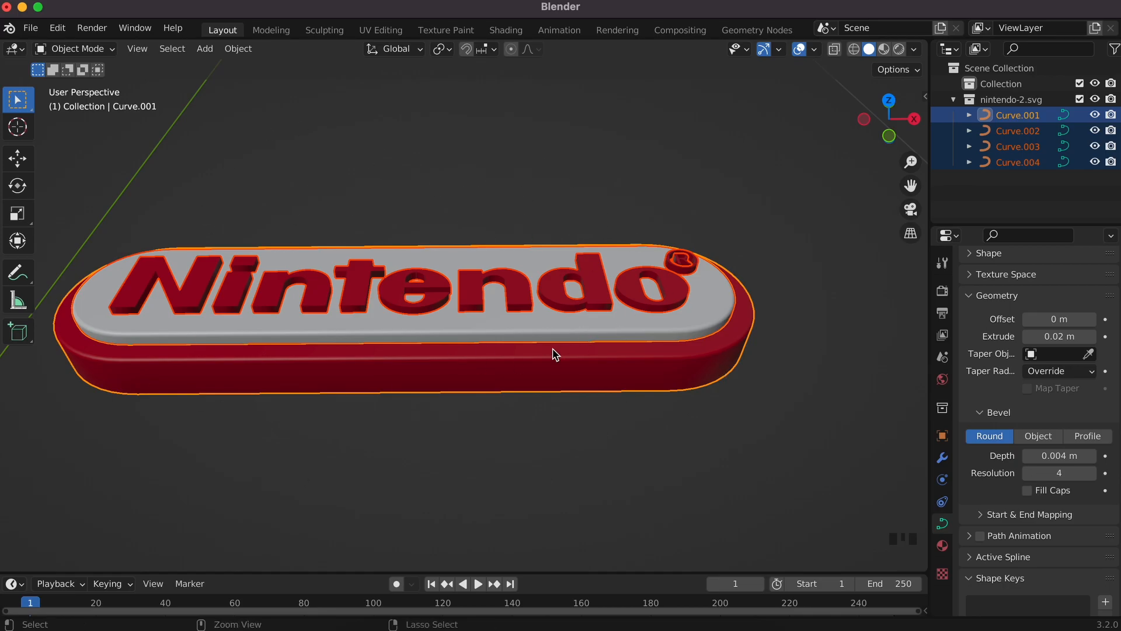
pyautogui.hotkey('ctrl', 'p')
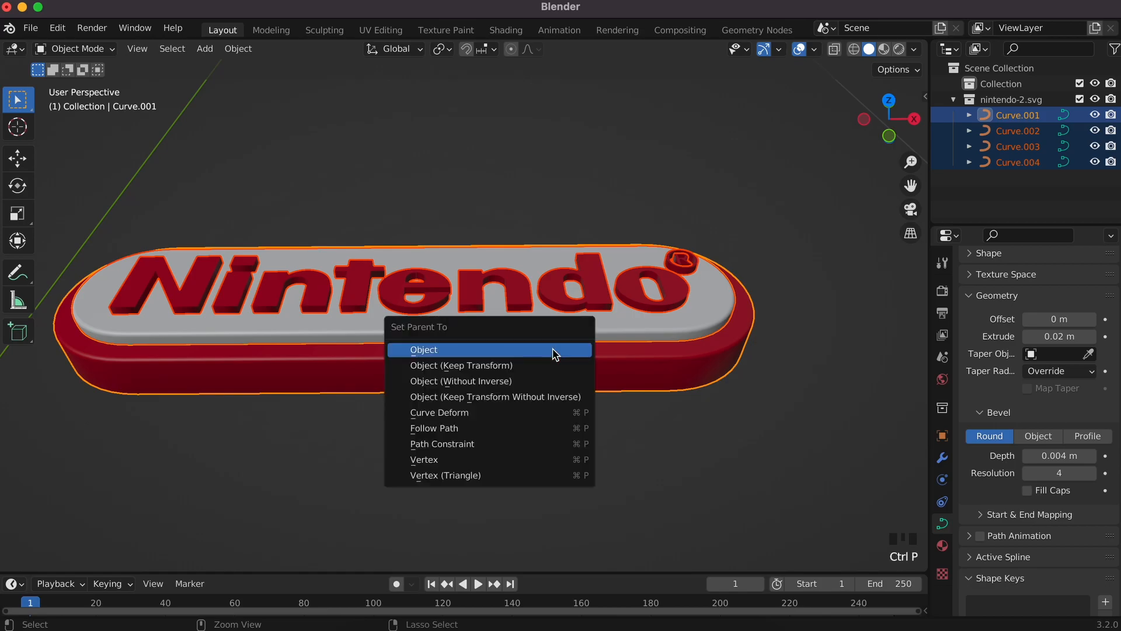
pyautogui.click(432, 352)
# Step: Move the whole badge to a slightly shifted position
pyautogui.click(718, 363)
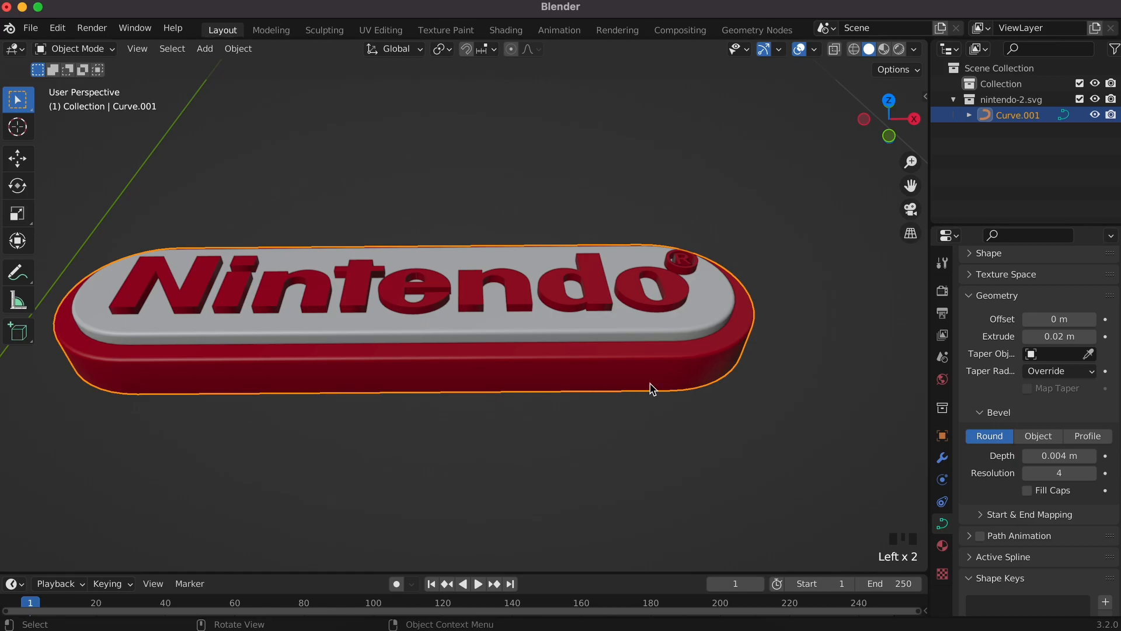
pyautogui.press('g')
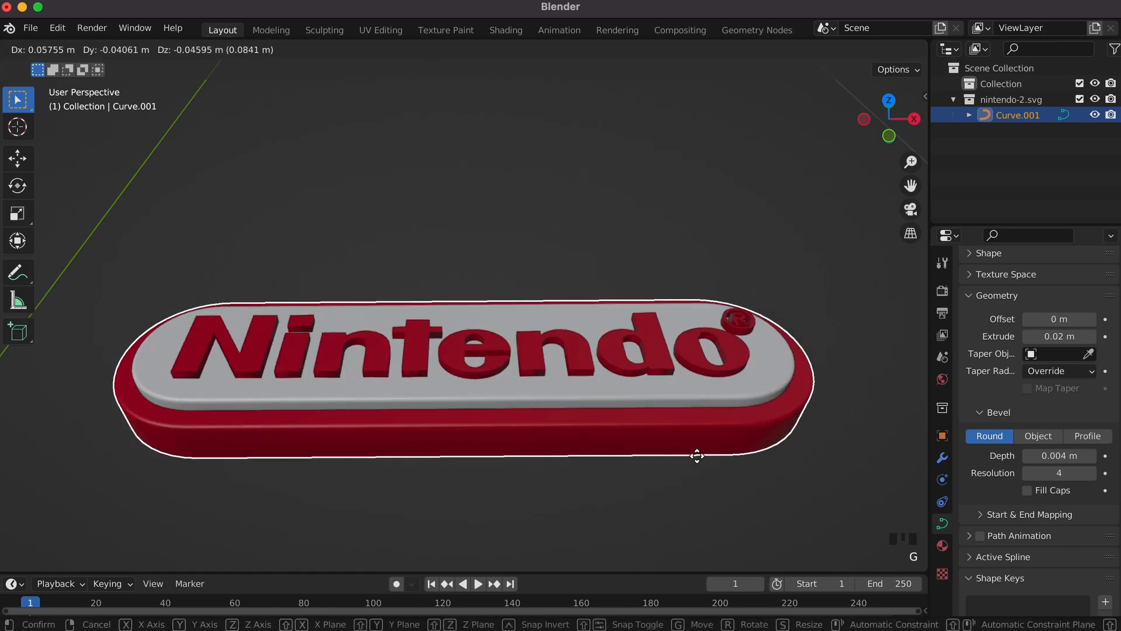
pyautogui.click(796, 443)
pyautogui.click(797, 444)
pyautogui.click(761, 358)
pyautogui.press('g')
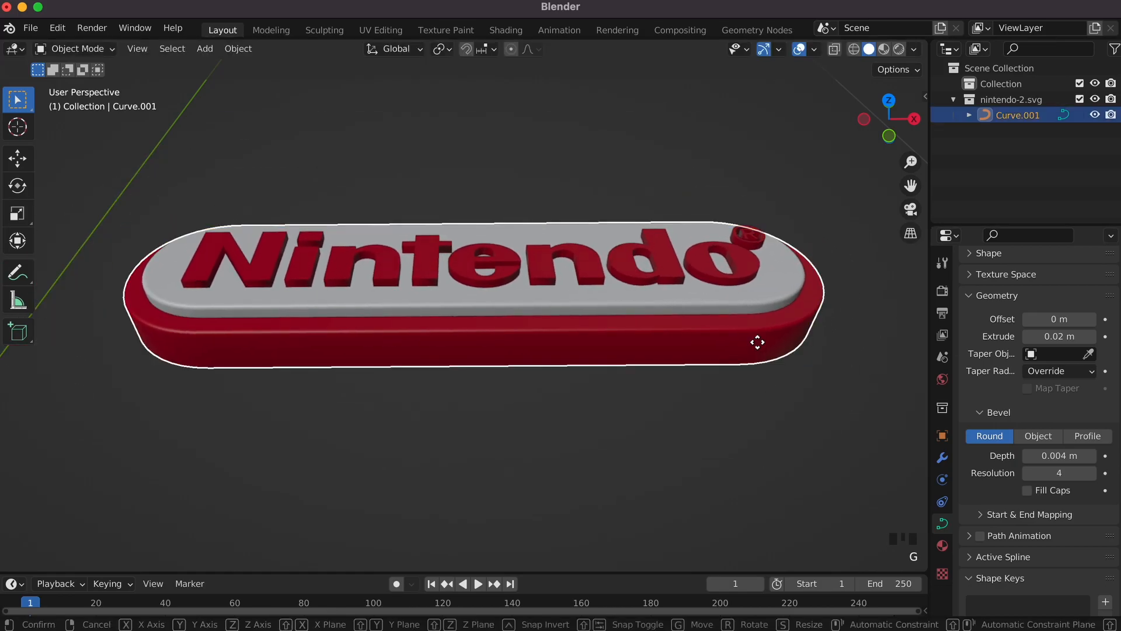
pyautogui.click(712, 346)
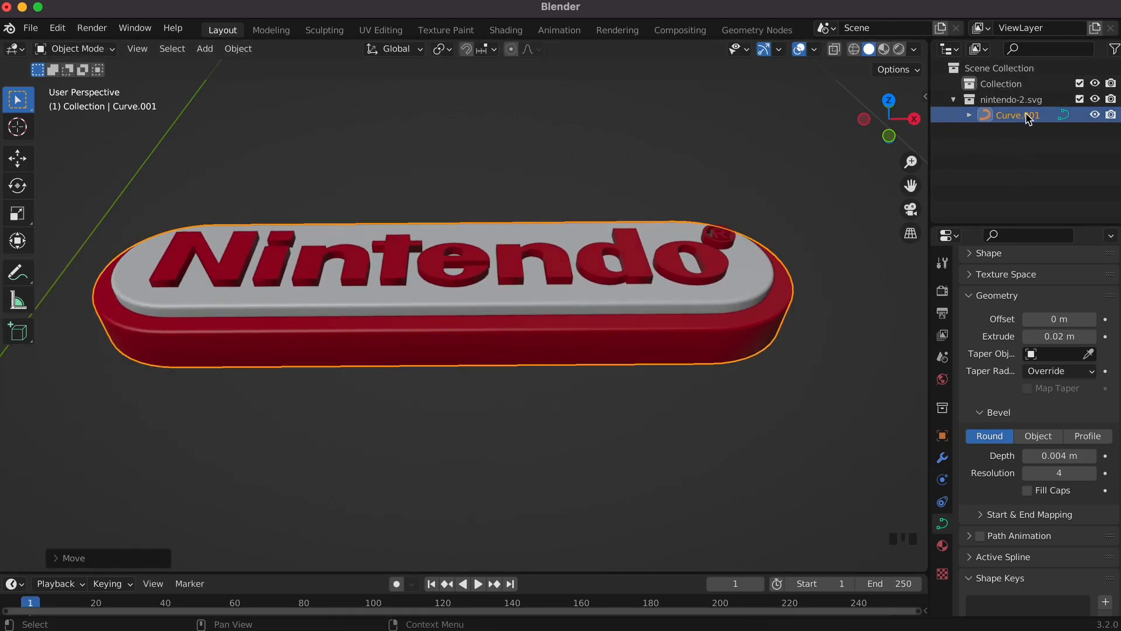
# Step: Expand and collapse Curve.001 in the Outliner to check its child parts
pyautogui.click(969, 115)
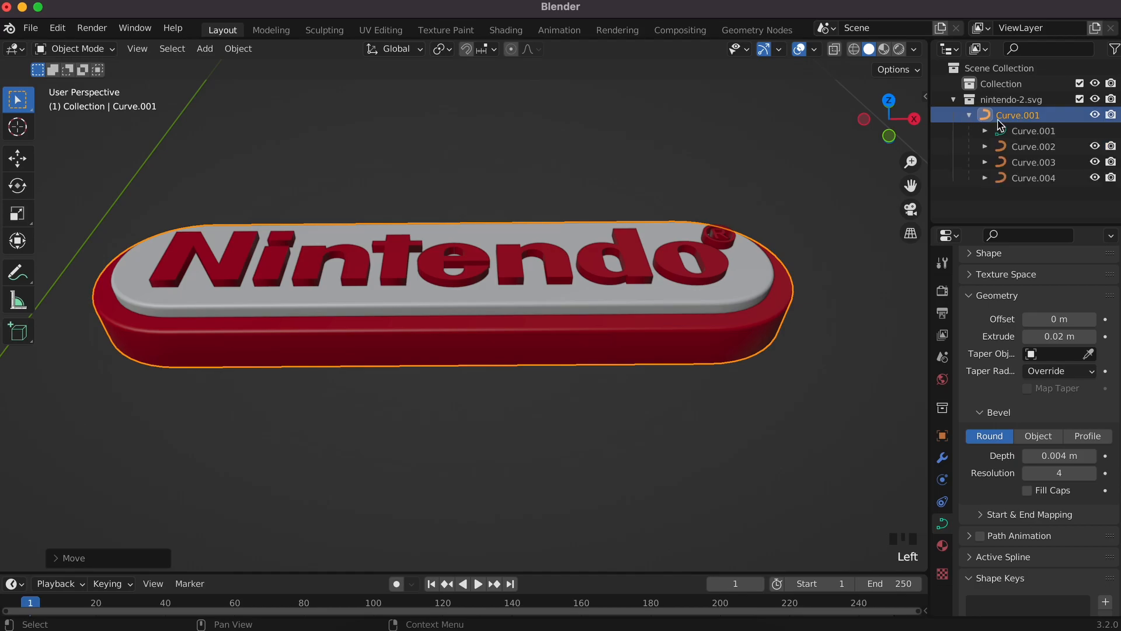
pyautogui.click(969, 115)
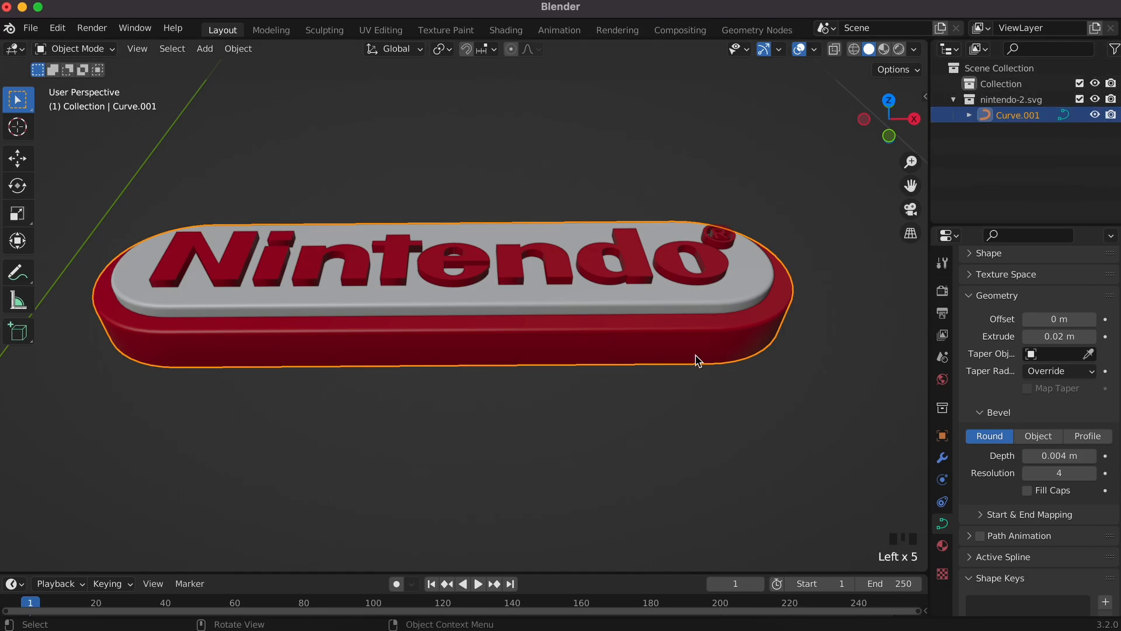
pyautogui.press('r')
pyautogui.press('r')
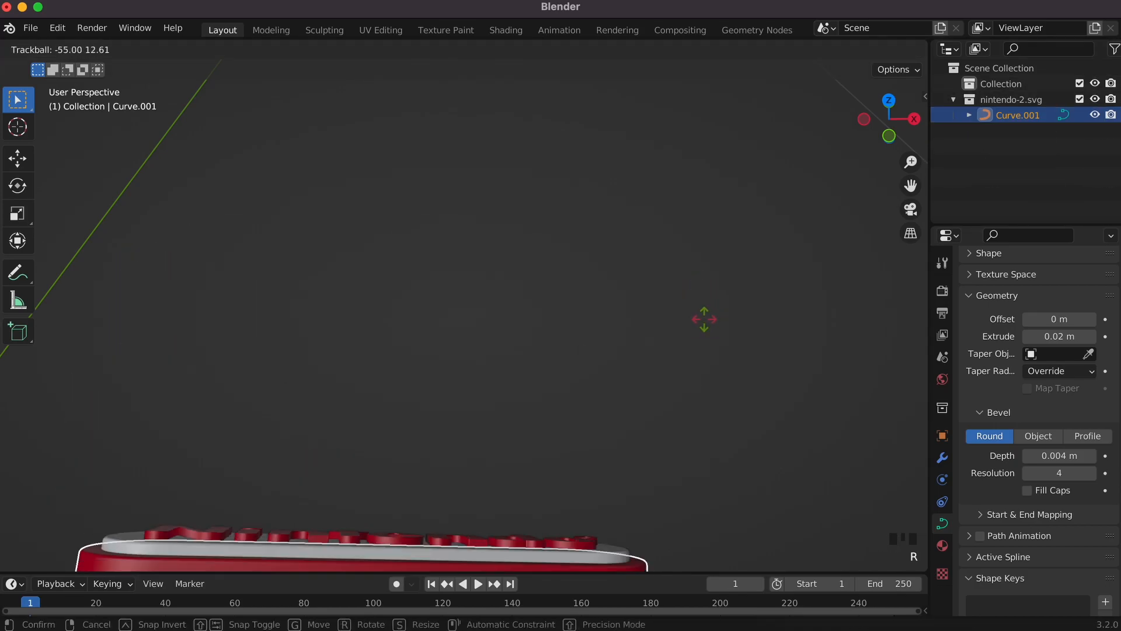
# Step: Tilt the badge slightly with a free rotation
pyautogui.rightClick(711, 368)
pyautogui.scroll(-4, 716, 370)
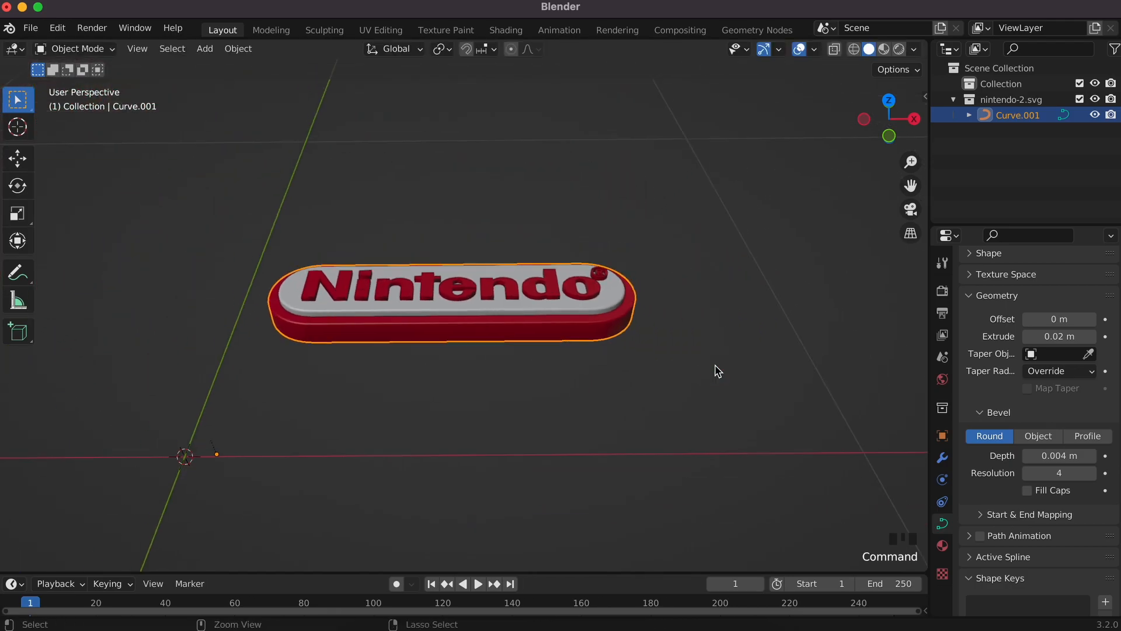
pyautogui.click(264, 430)
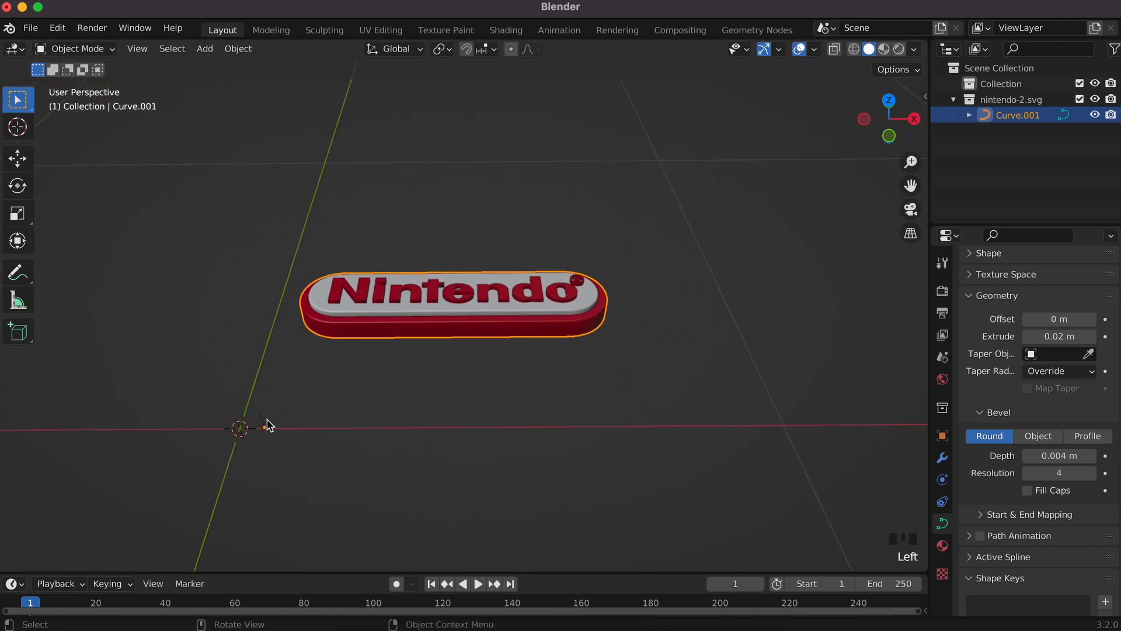
pyautogui.press('r')
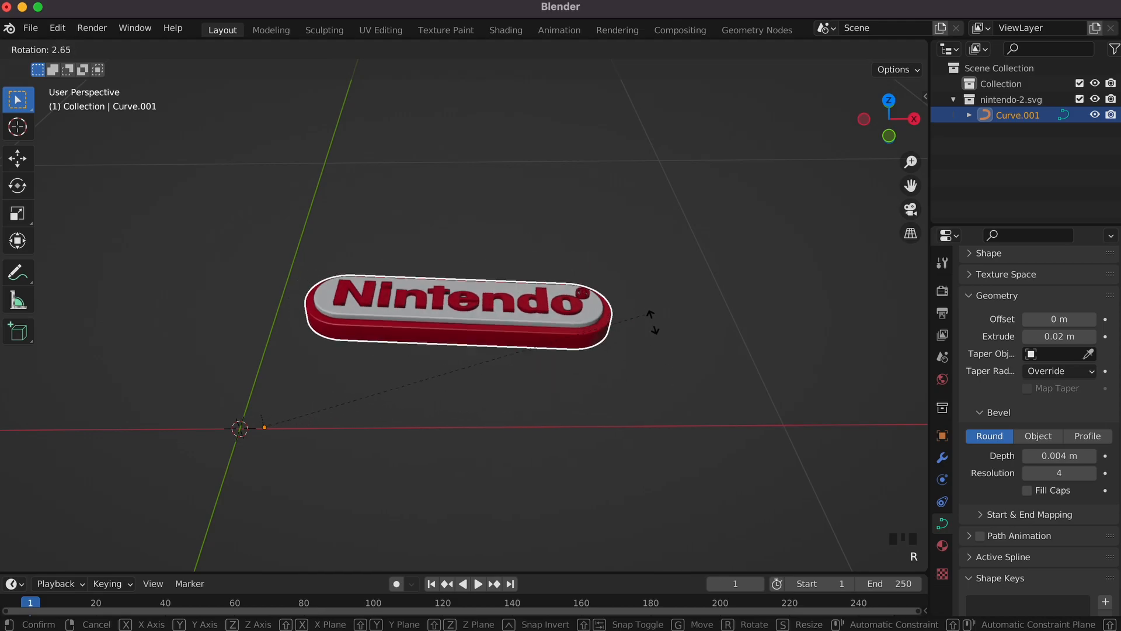
pyautogui.click(424, 276)
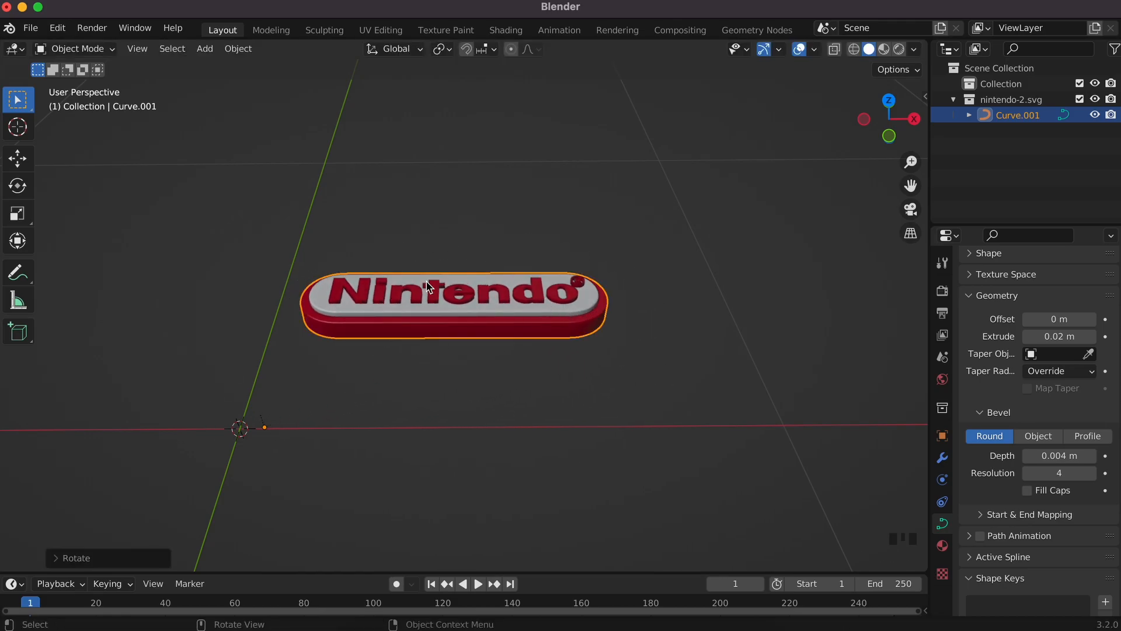
pyautogui.keyDown('super'); pyautogui.scroll(2, 440, 290); pyautogui.keyUp('super')
# Step: Set the badge's origin to its geometry centre with Origin to Geometry
pyautogui.moveTo(750, 394); pyautogui.dragTo(352, 261)
pyautogui.rightClick(586, 338)
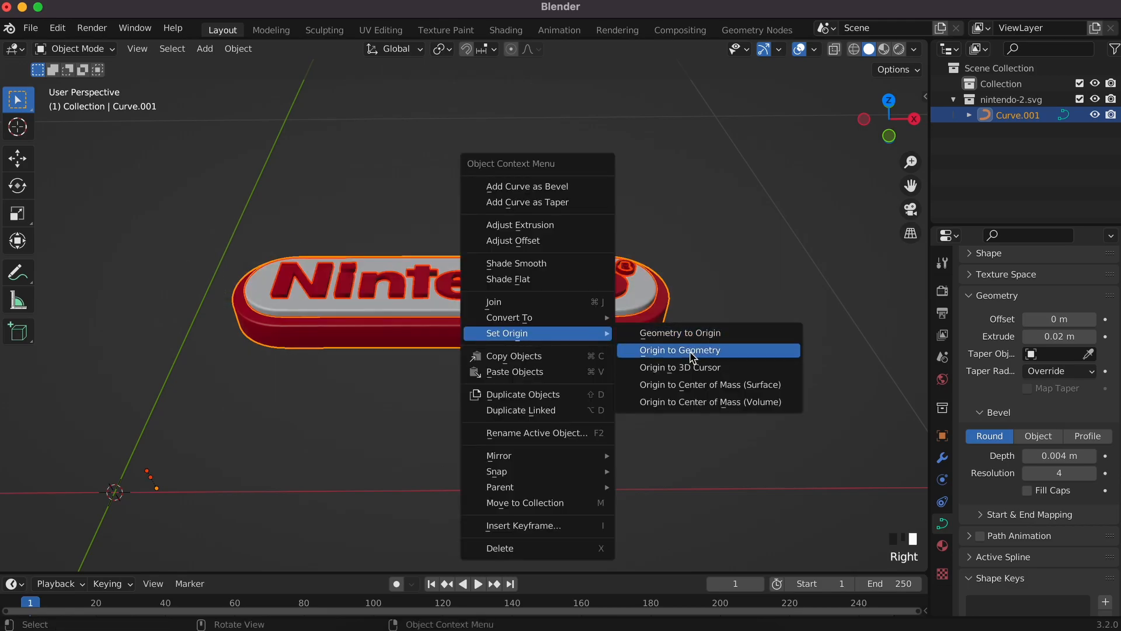
pyautogui.click(754, 357)
pyautogui.click(611, 339)
pyautogui.click(610, 334)
pyautogui.press('r')
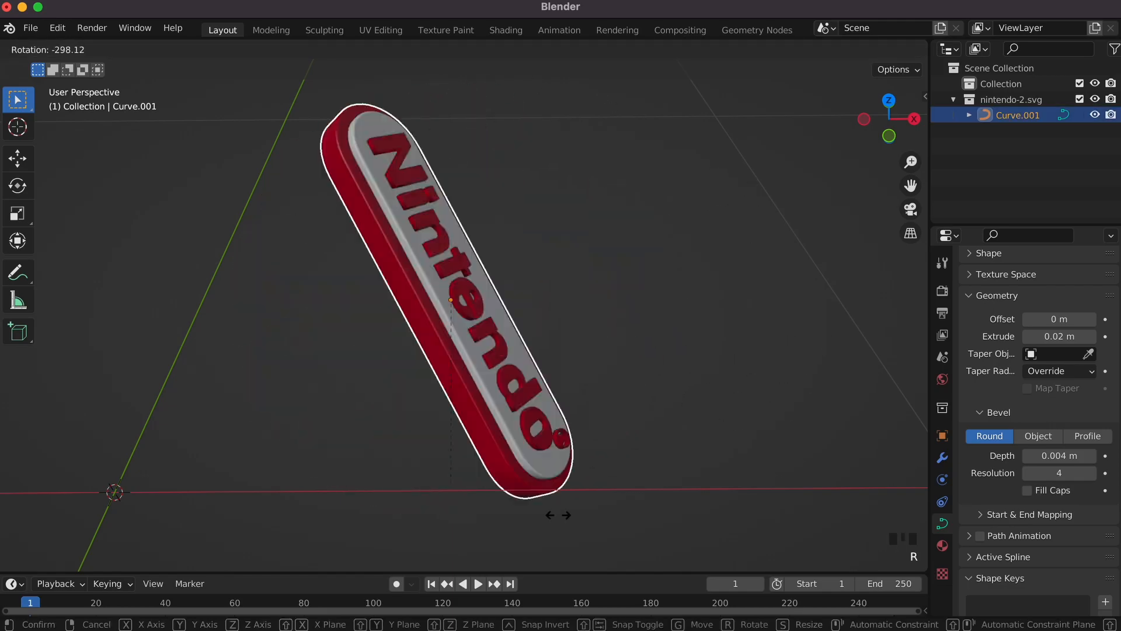
pyautogui.rightClick(789, 388)
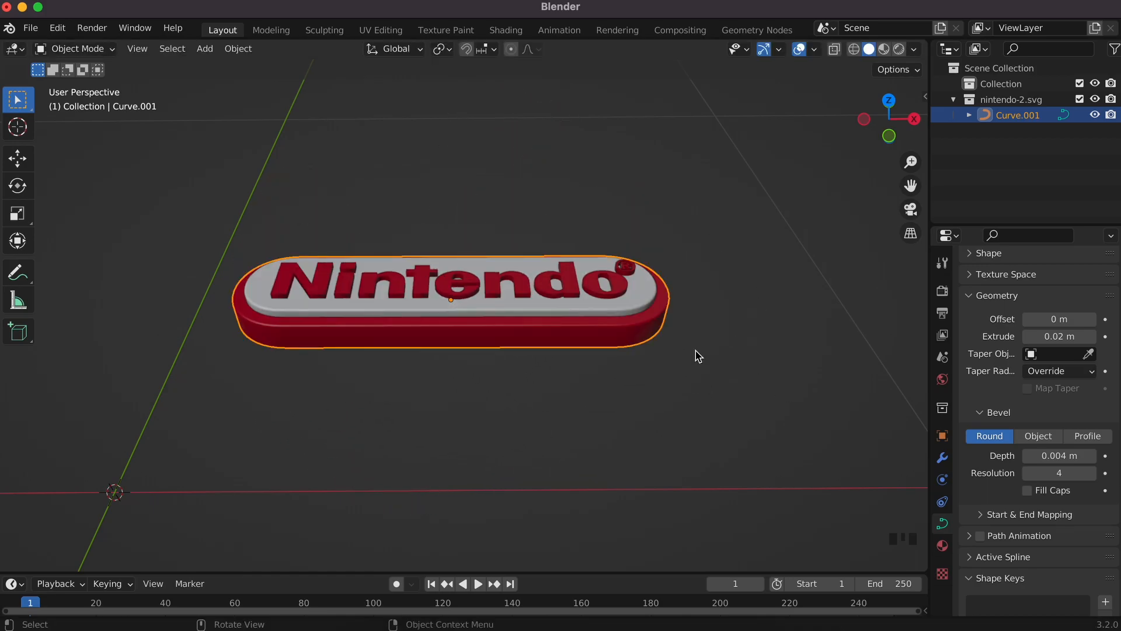
pyautogui.scroll(5, 608, 321)
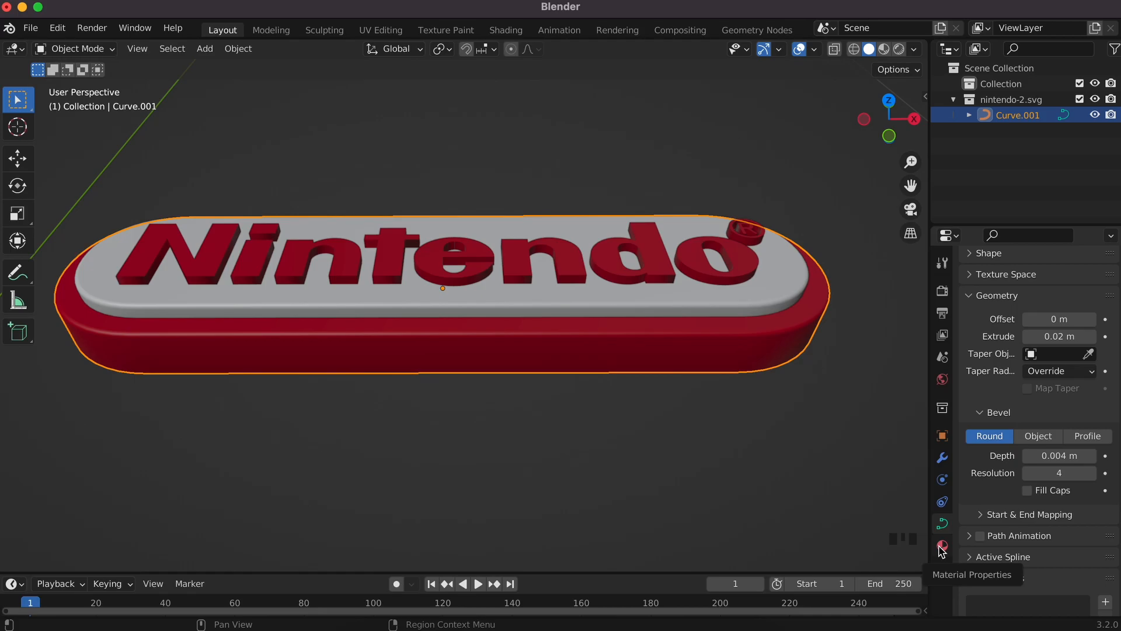
# Step: Show the badge's material settings and switch to Material Preview shading
pyautogui.click(941, 546)
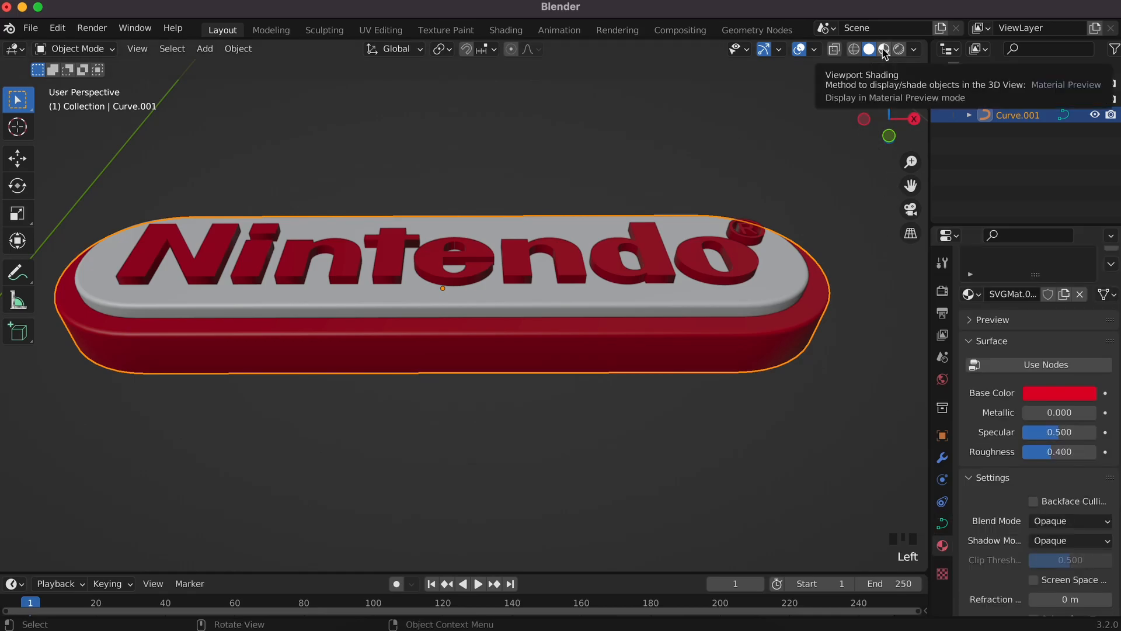
pyautogui.click(884, 50)
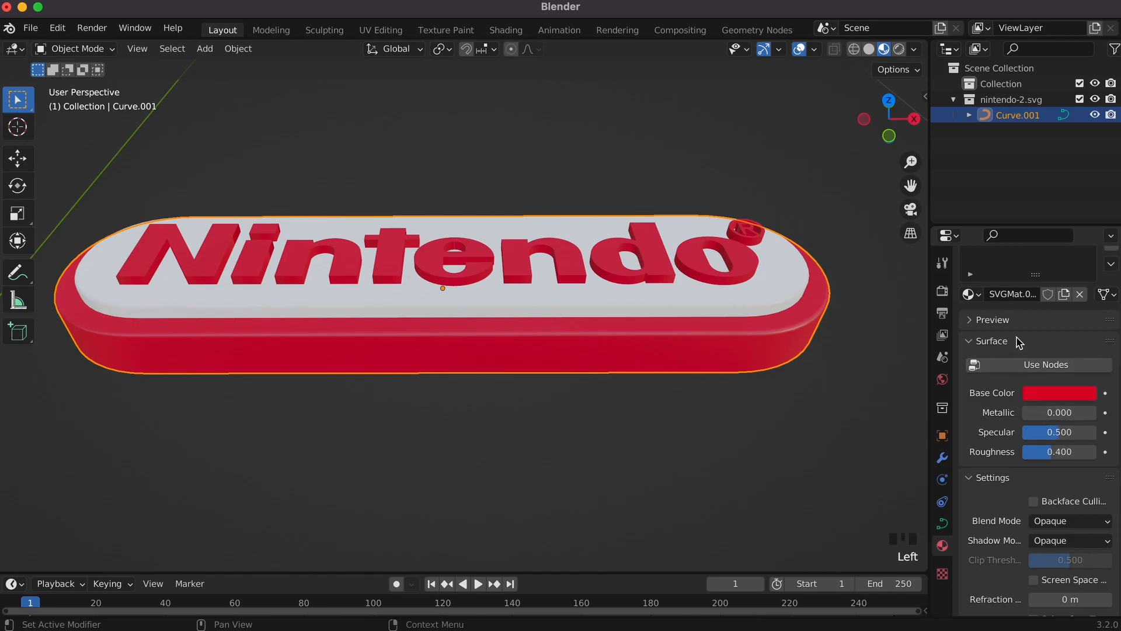
pyautogui.scroll(3, 1019, 342)
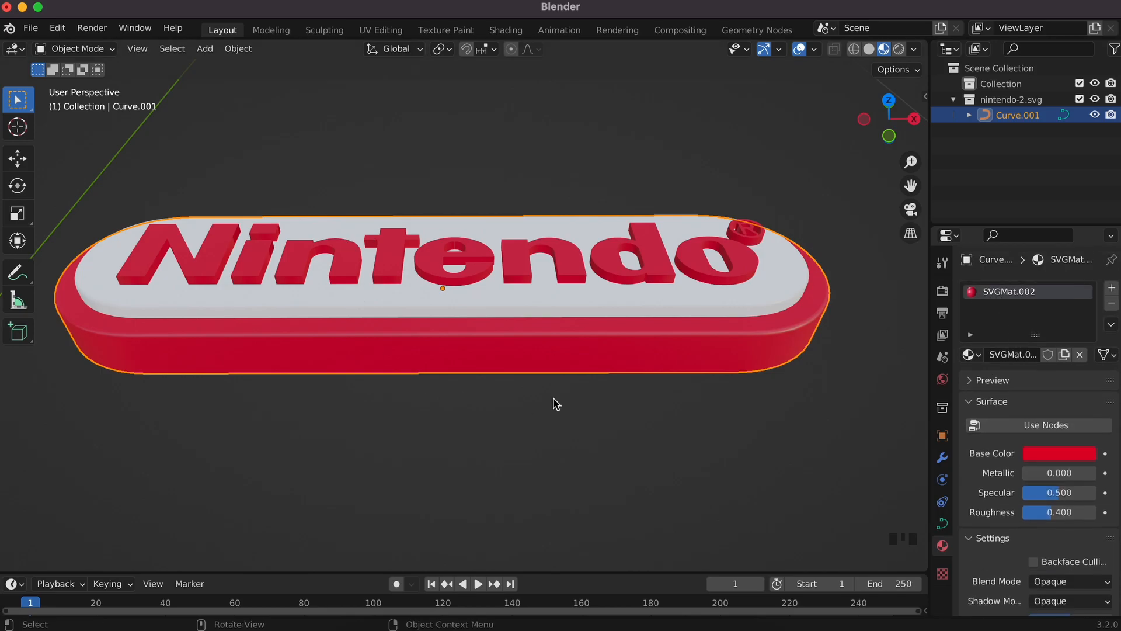
# Step: Try a green test material, Material.001, in a second slot, then remove it
pyautogui.click(1045, 305)
pyautogui.click(1013, 385)
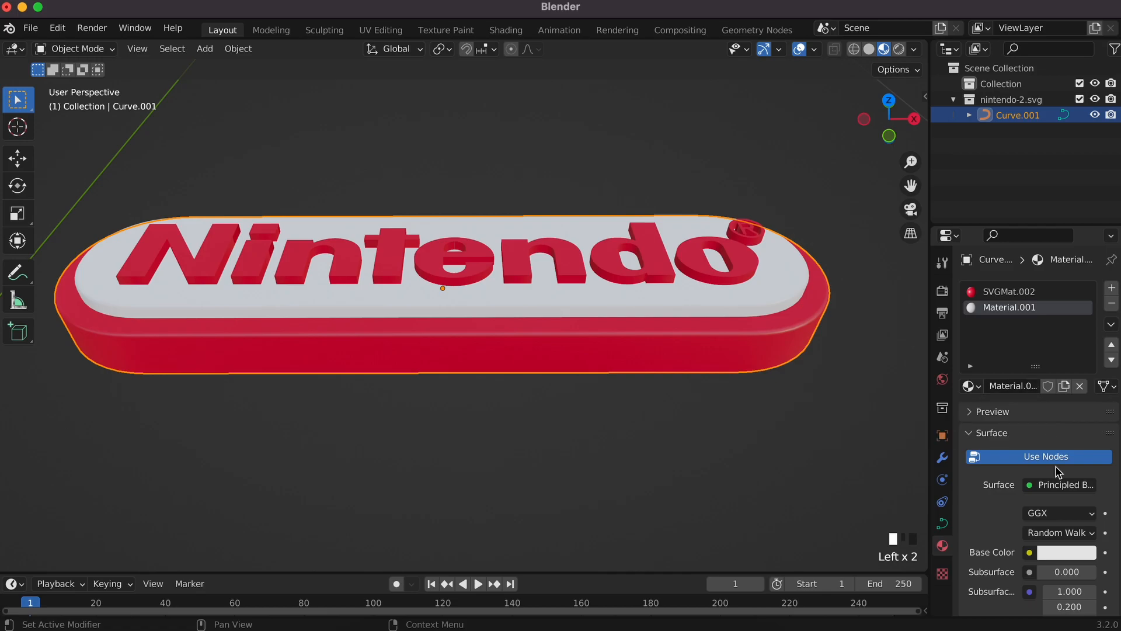
pyautogui.scroll(-5, 1058, 470)
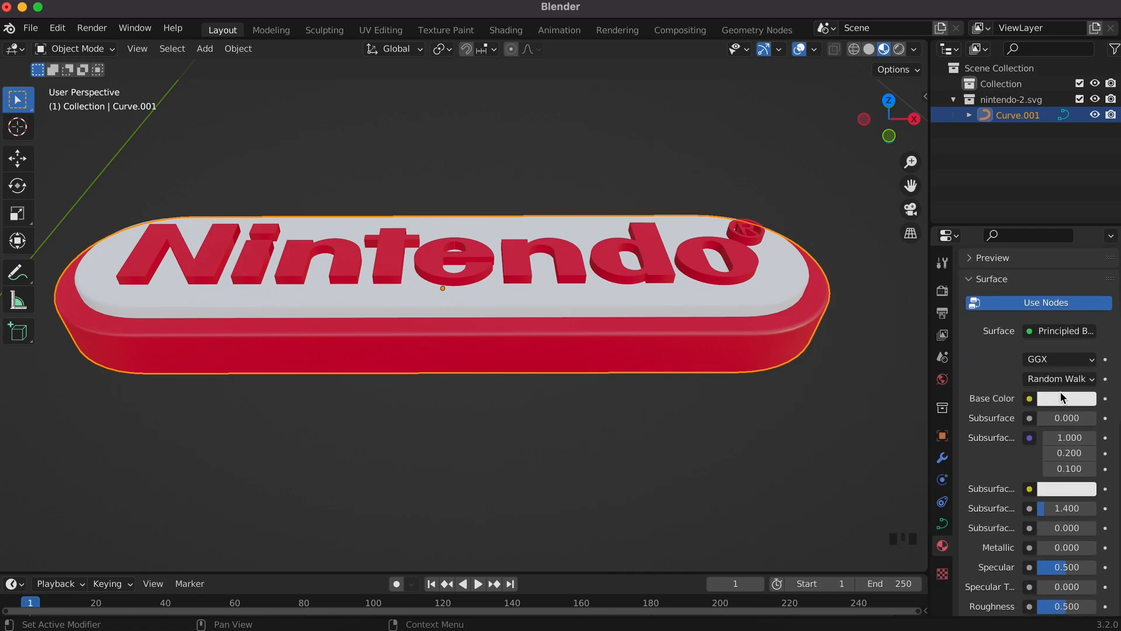
pyautogui.click(1060, 394)
pyautogui.moveTo(1021, 255); pyautogui.dragTo(961, 203)
pyautogui.click(987, 460)
pyautogui.scroll(1, 1030, 372)
pyautogui.scroll(5, 1002, 341)
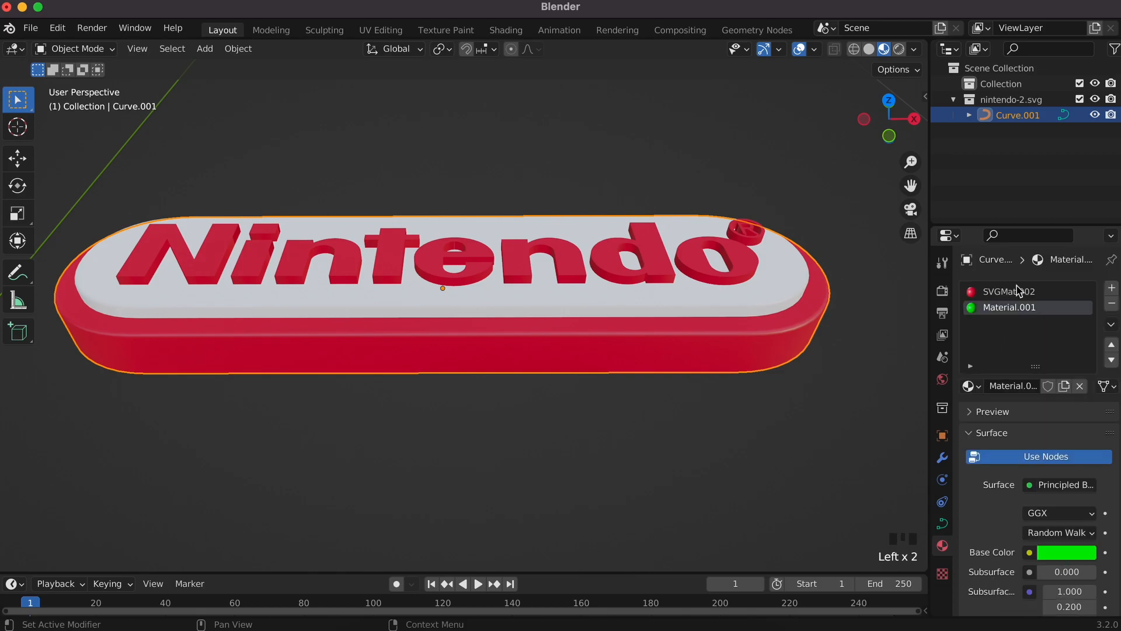
pyautogui.click(1111, 346)
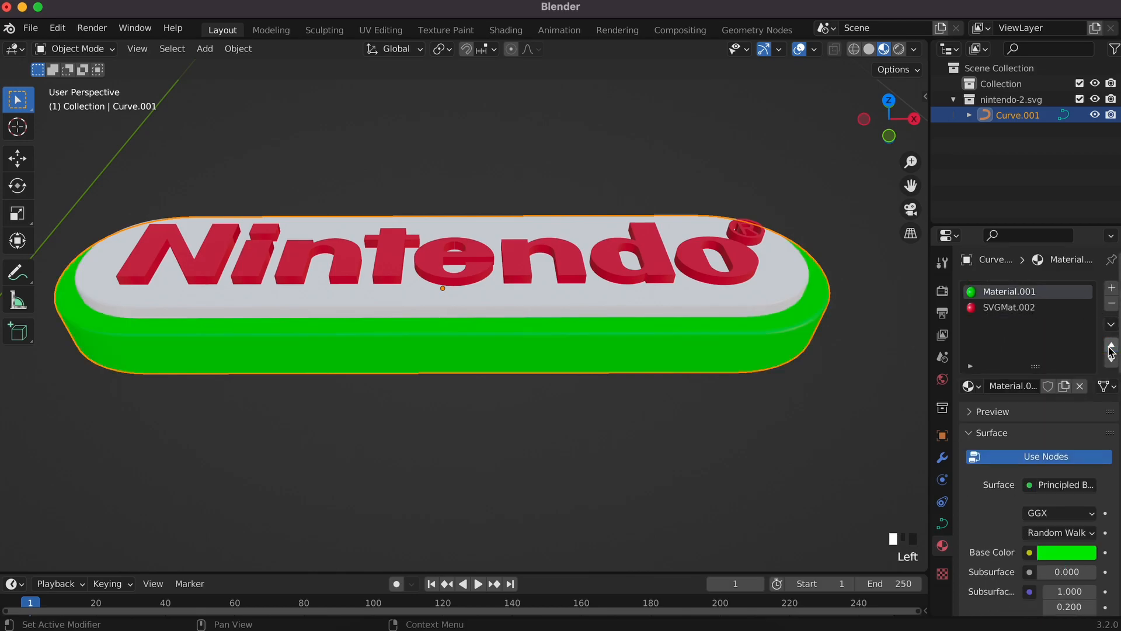
pyautogui.scroll(-3, 1031, 561)
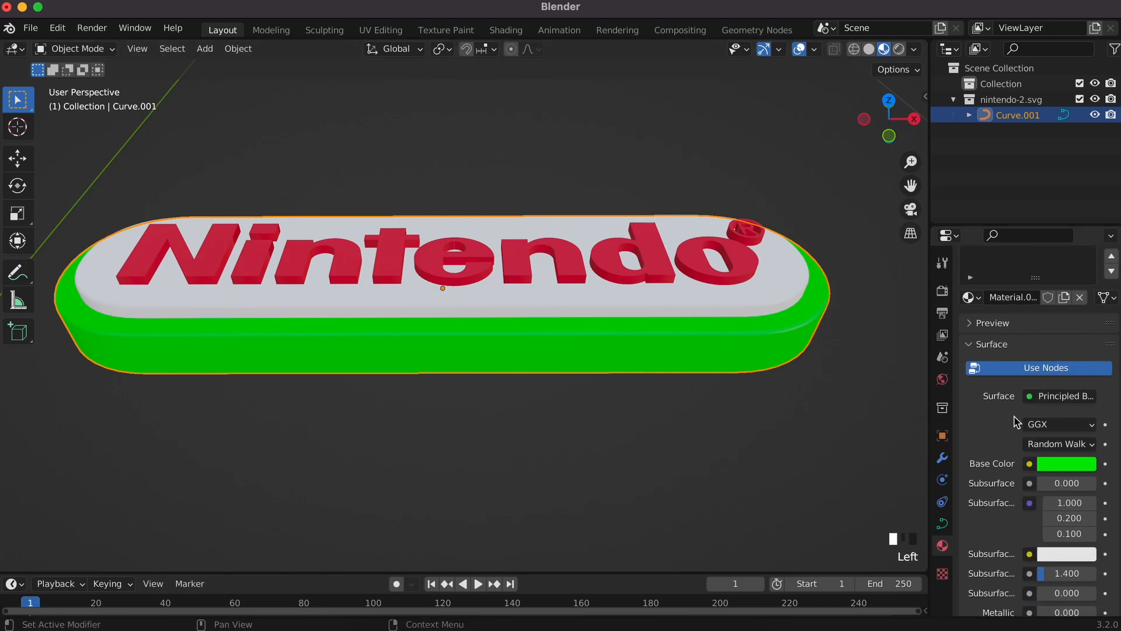
pyautogui.scroll(3, 1041, 346)
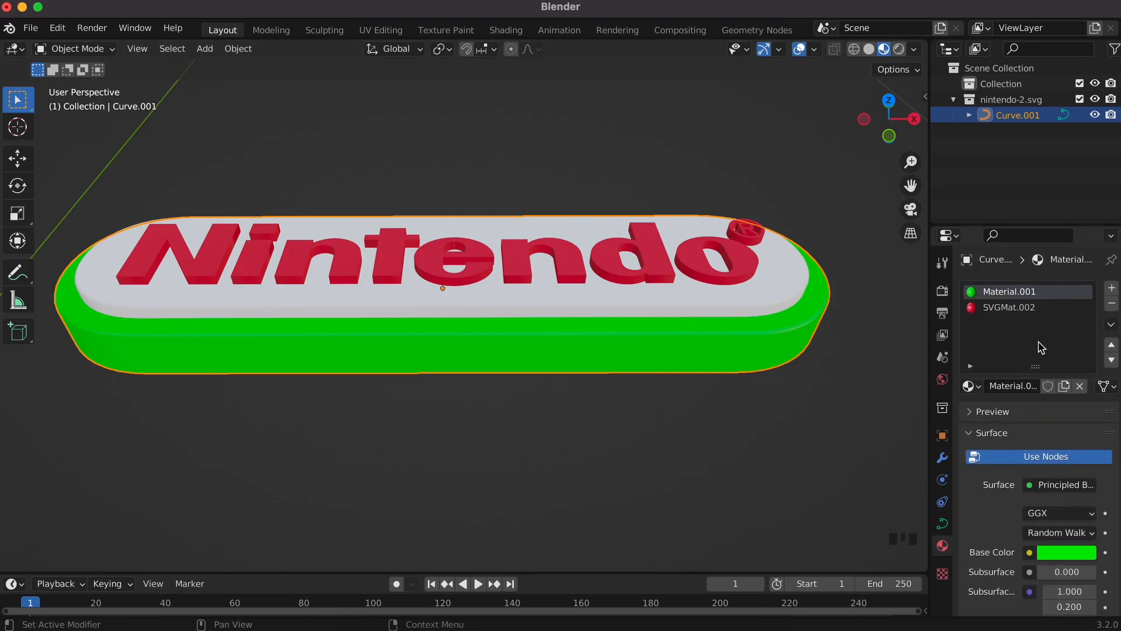
pyautogui.click(1111, 306)
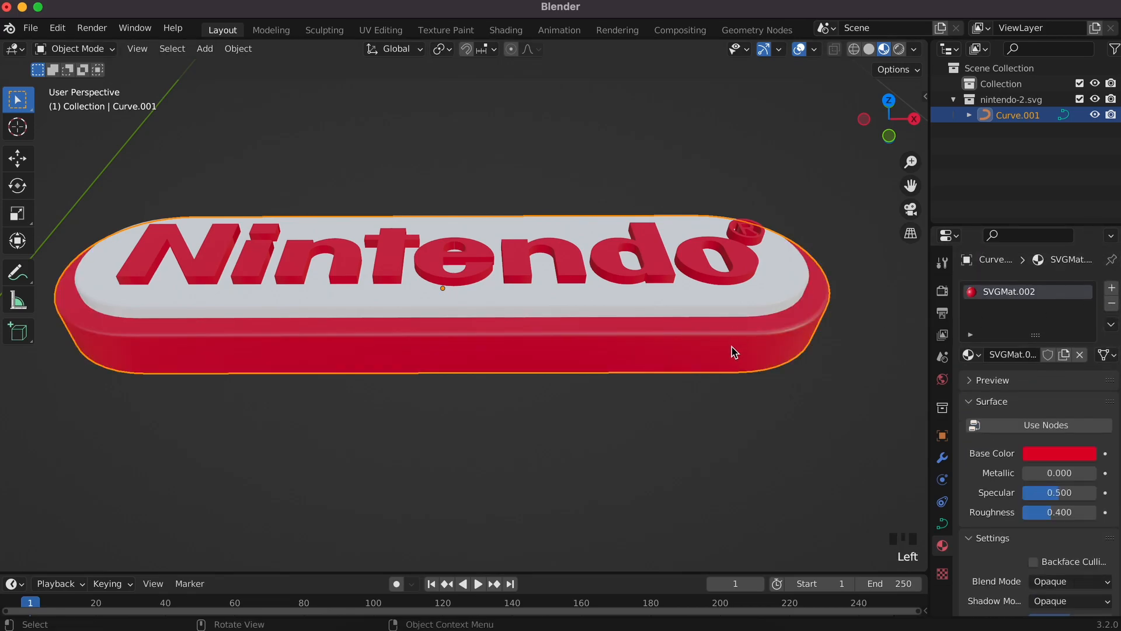
# Step: Set the red base's SVGMat.002 roughness to 0.000 for a glossy finish
pyautogui.scroll(-1, 1013, 492)
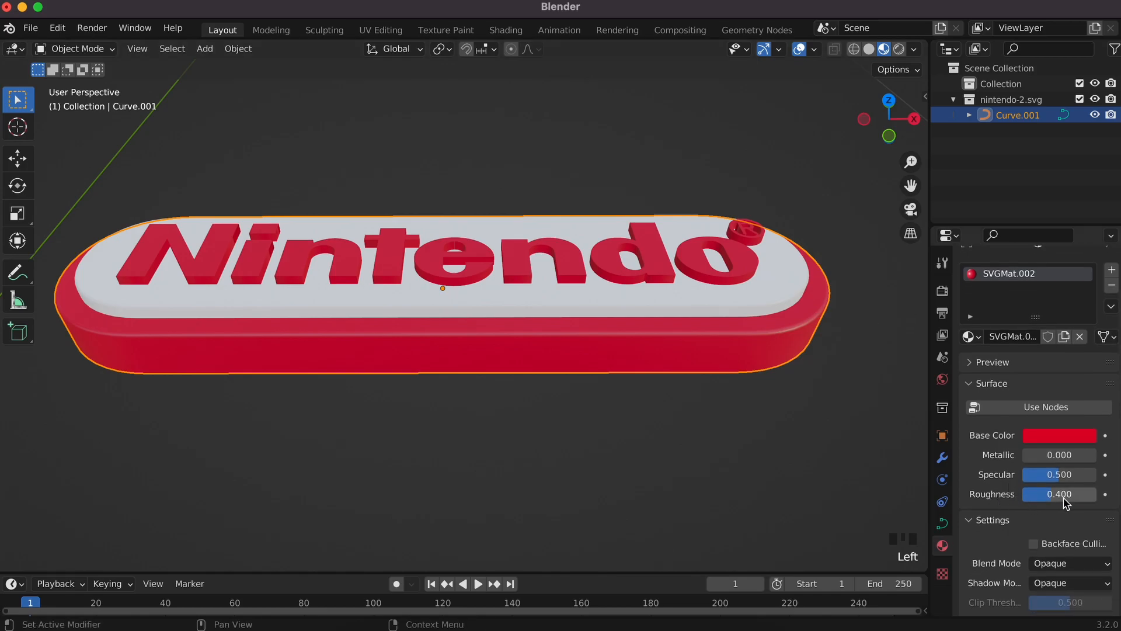
pyautogui.moveTo(1051, 494); pyautogui.dragTo(992, 493)
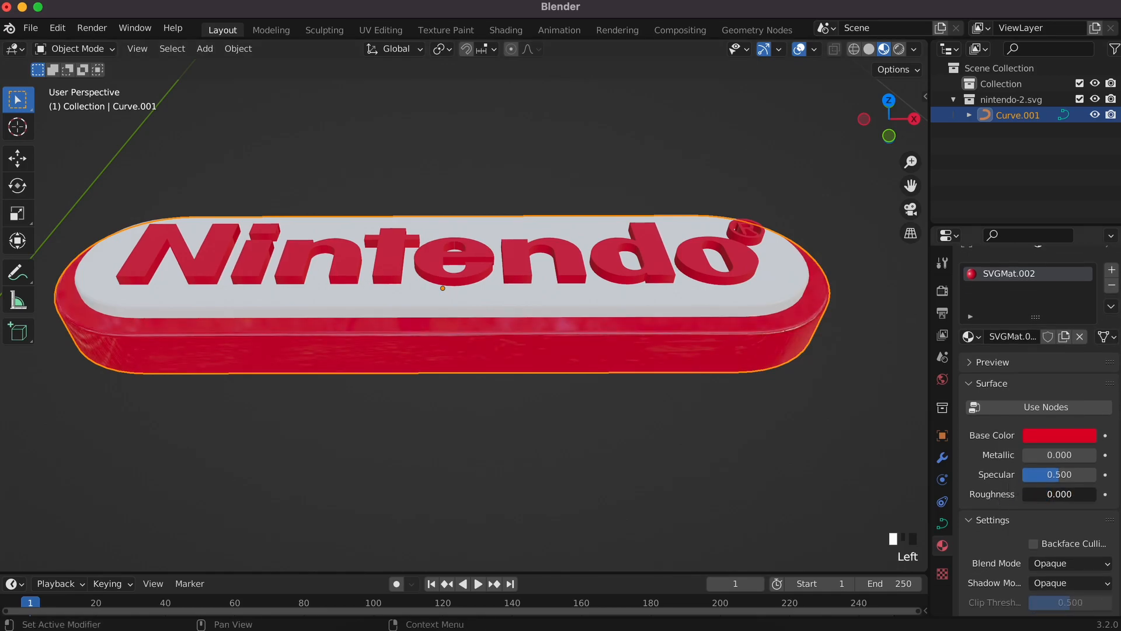
pyautogui.moveTo(689, 356); pyautogui.dragTo(727, 367, button='middle')
pyautogui.hscroll(-5, 725, 362)
pyautogui.scroll(-3, 725, 362)
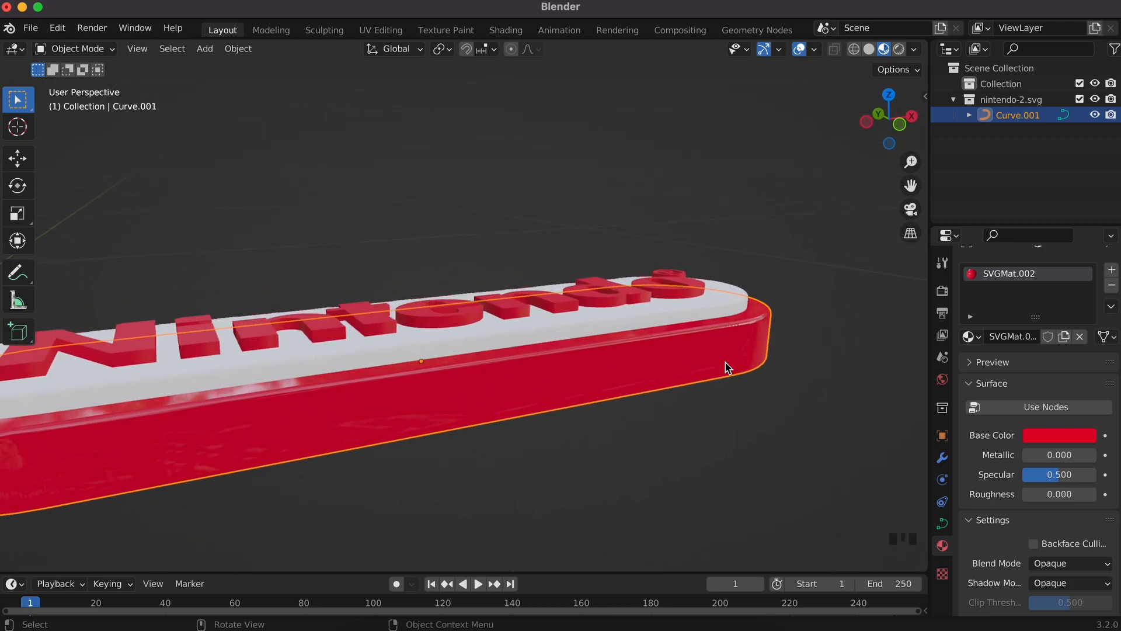
pyautogui.hscroll(5, 725, 362)
pyautogui.scroll(5, 725, 362)
pyautogui.scroll(-3, 725, 362)
pyautogui.click(746, 299)
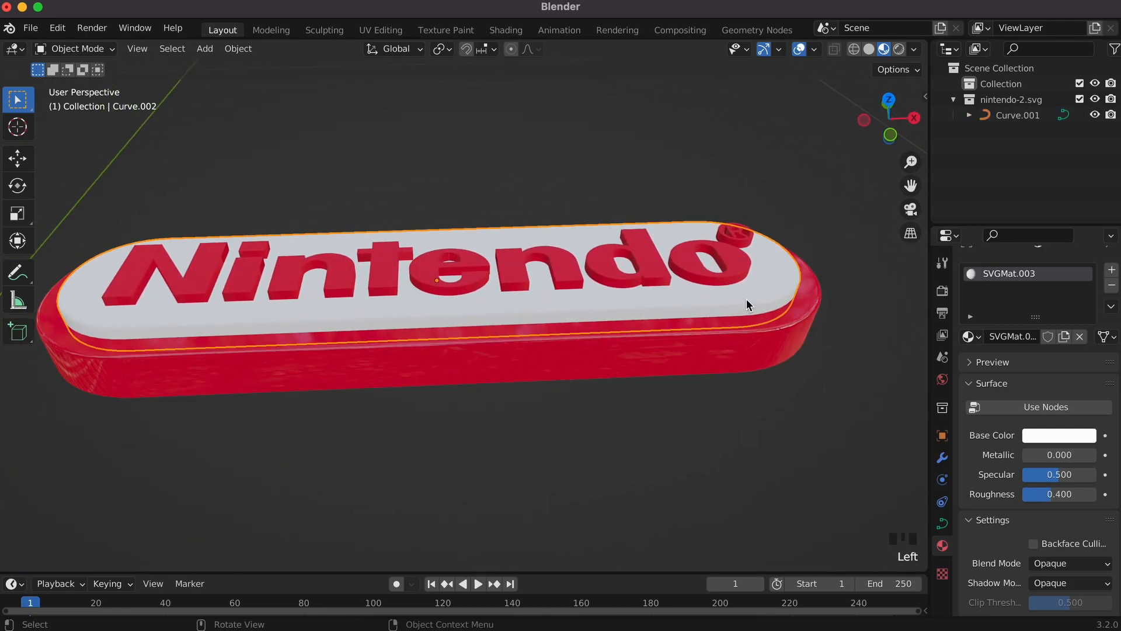
# Step: Set roughness to 0.000 on the Nintendo lettering and the ® mark materials
pyautogui.click(1045, 494)
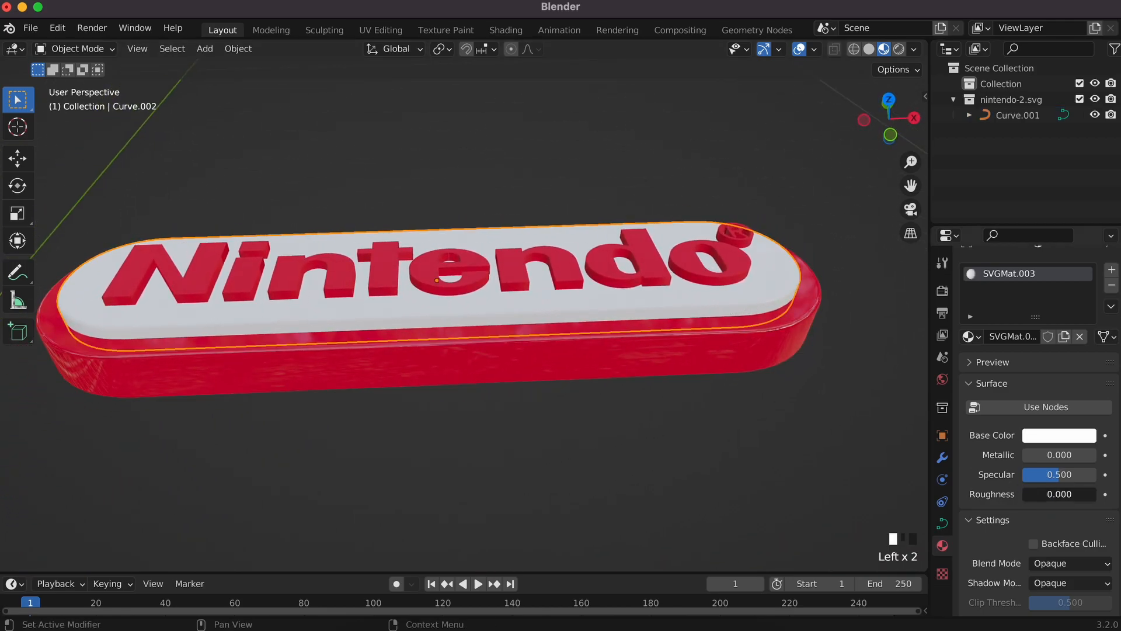
pyautogui.click(735, 276)
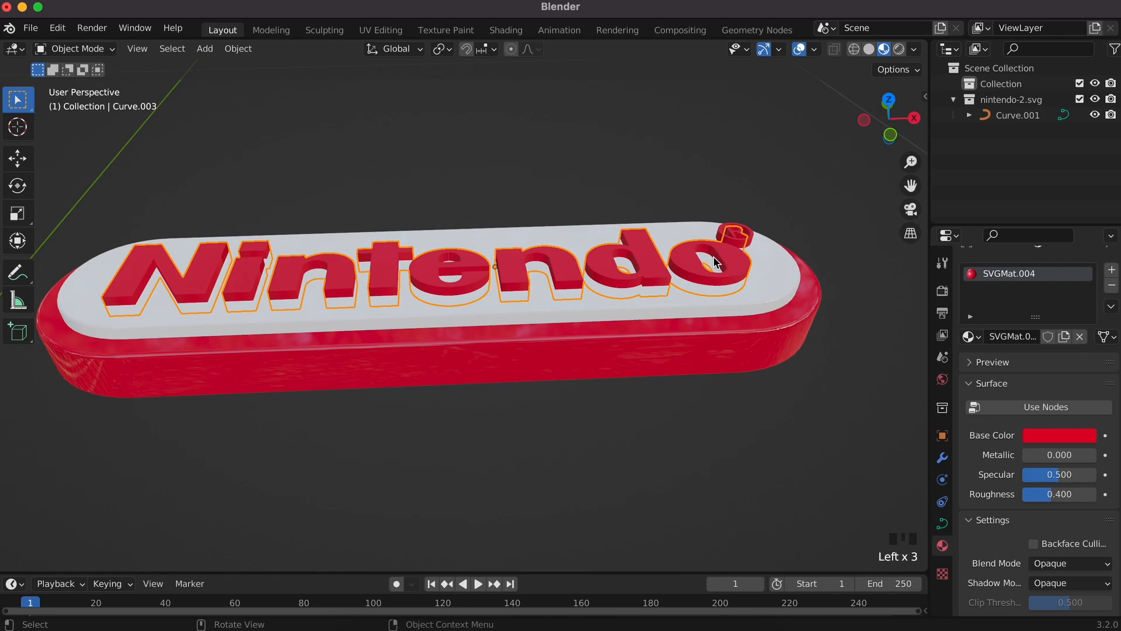
pyautogui.click(757, 322)
pyautogui.click(741, 270)
pyautogui.moveTo(1062, 494); pyautogui.dragTo(1019, 494)
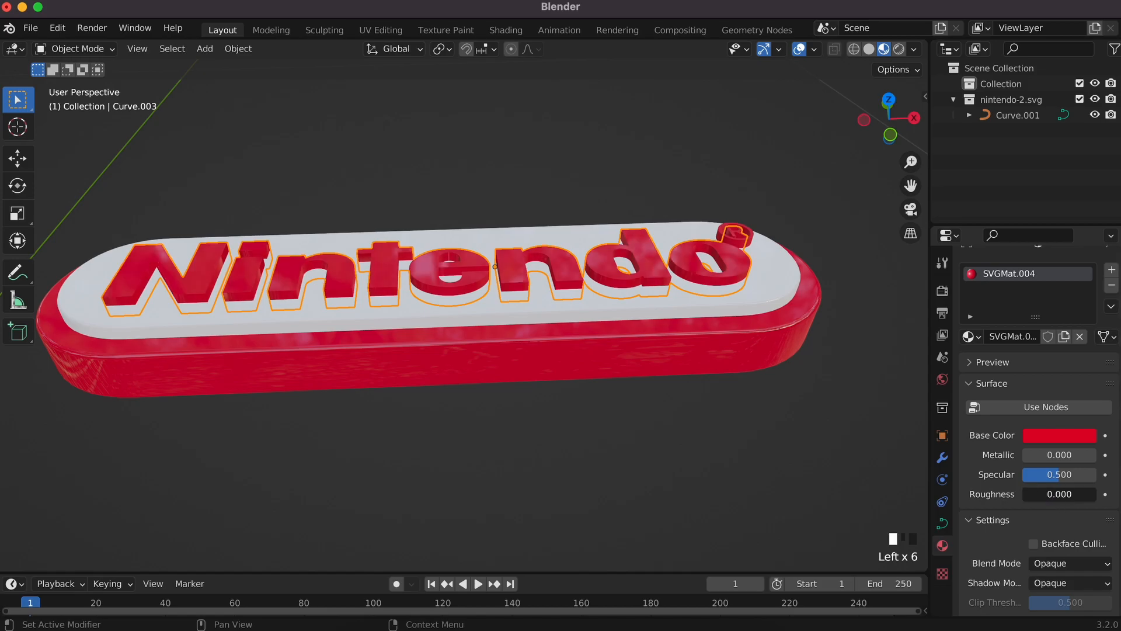
pyautogui.click(739, 247)
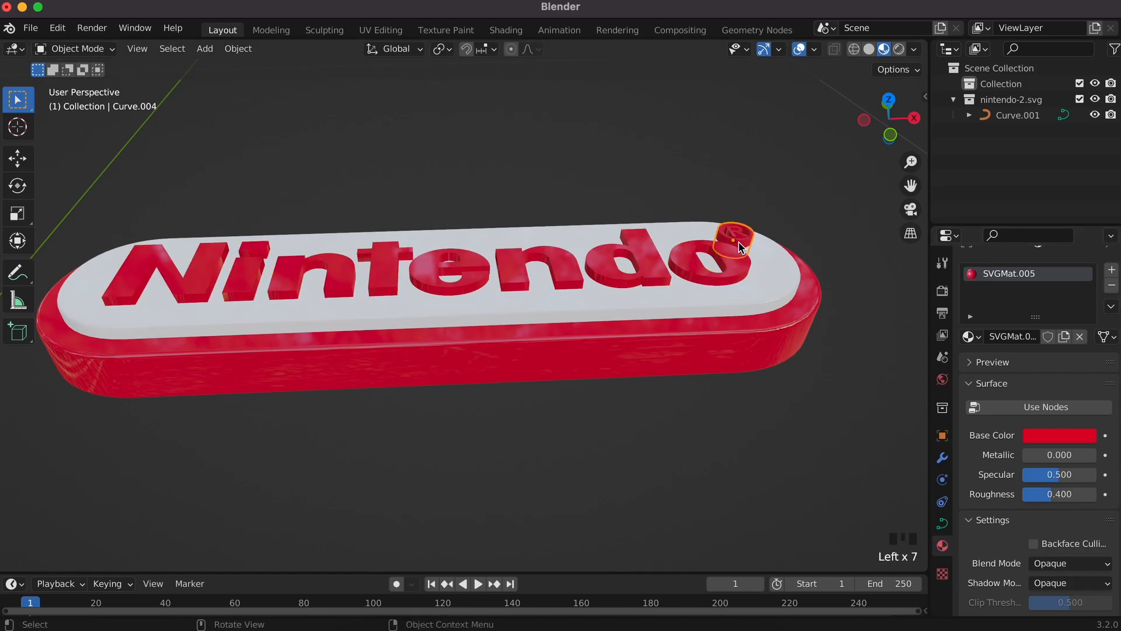
pyautogui.moveTo(1061, 494); pyautogui.dragTo(1018, 494)
pyautogui.click(470, 390)
pyautogui.scroll(5, 520, 340)
pyautogui.scroll(-8, 520, 340)
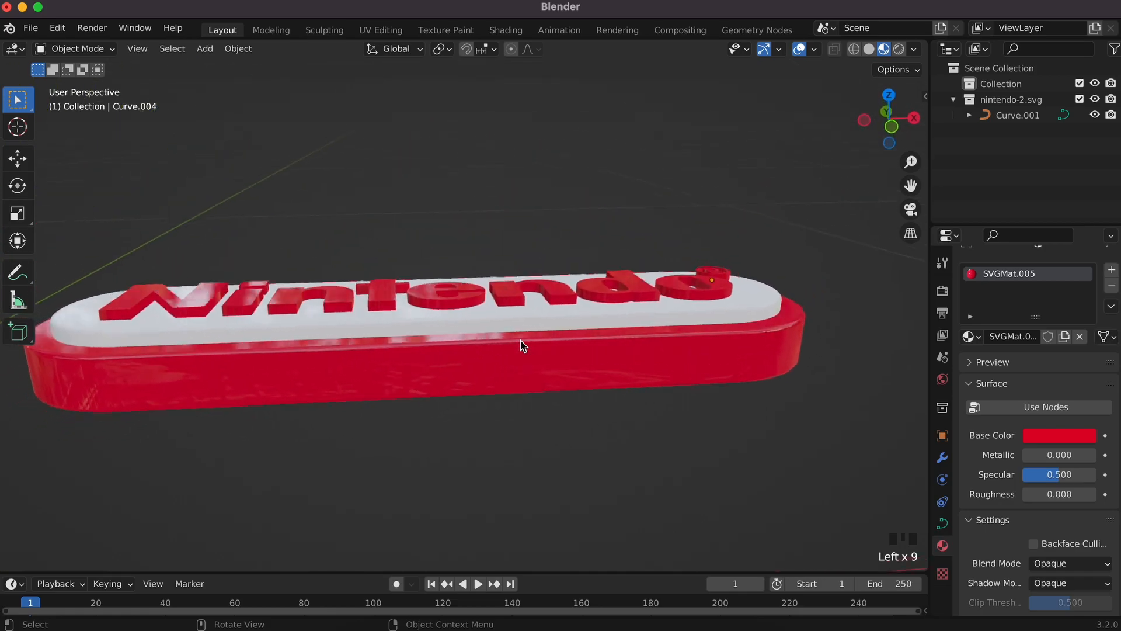
pyautogui.scroll(6, 520, 340)
pyautogui.keyDown('super'); pyautogui.scroll(-8, 521, 340); pyautogui.keyUp('super')
pyautogui.hscroll(-5, 521, 340)
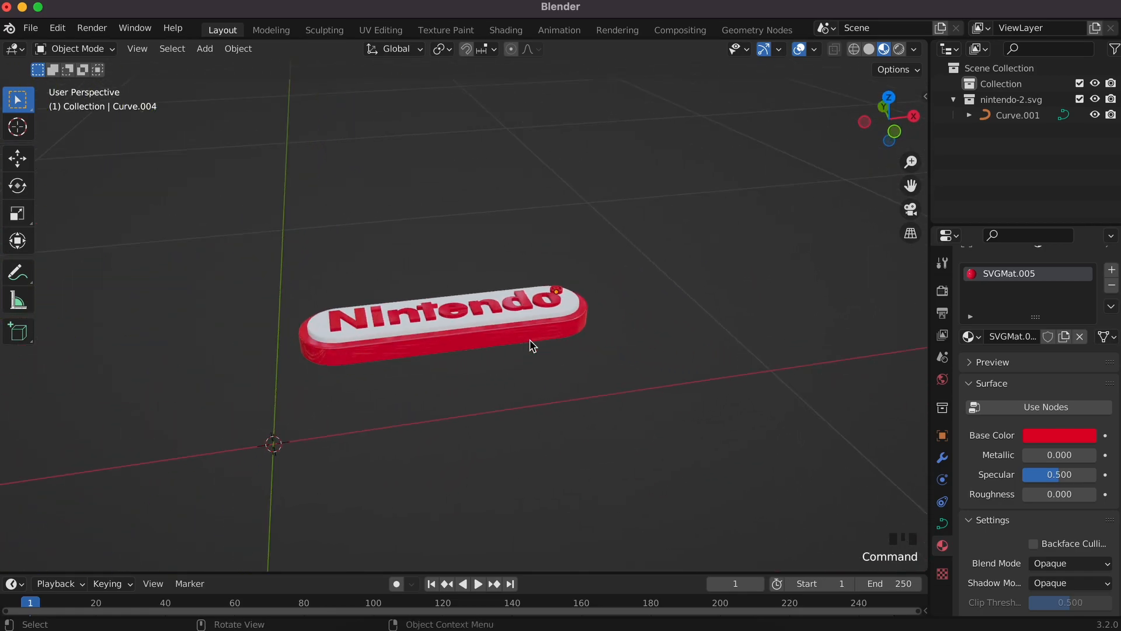
# Step: Add a camera and reset its rotation to 0 on all three axes
pyautogui.hotkey('shift', 'a')
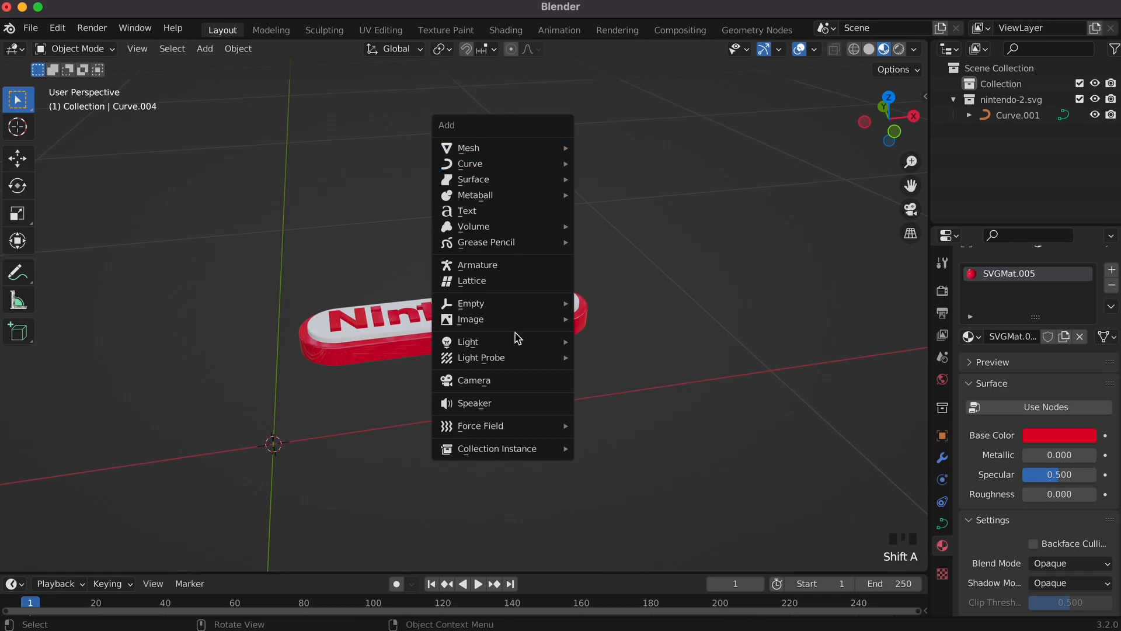
pyautogui.click(513, 382)
pyautogui.keyDown('super'); pyautogui.scroll(-5, 590, 443); pyautogui.keyUp('super')
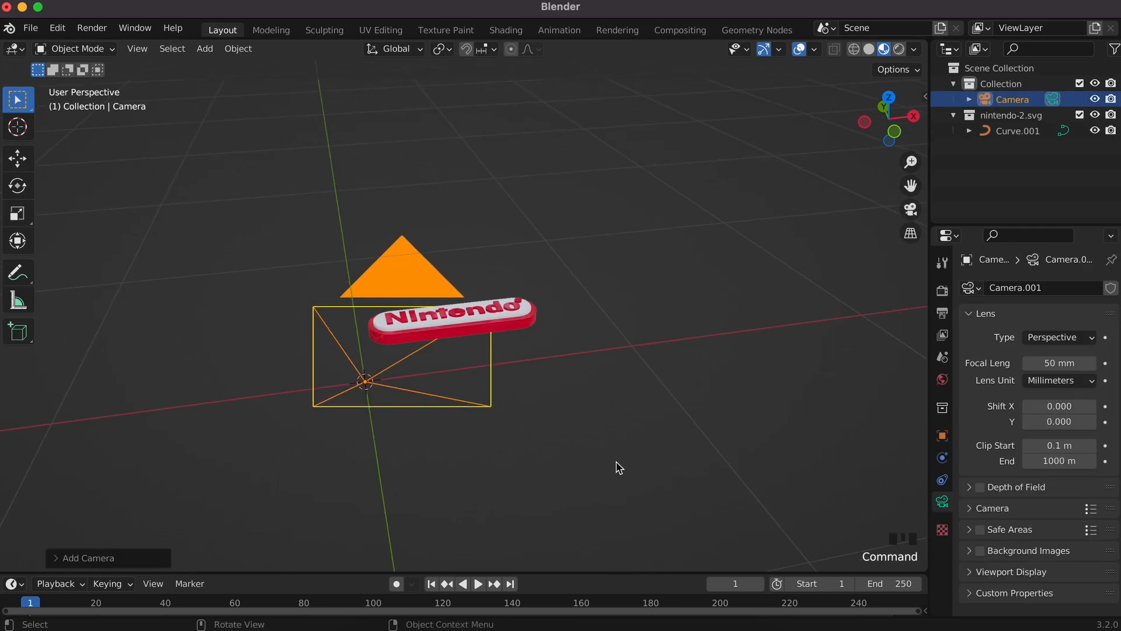
pyautogui.hscroll(-6, 619, 468)
pyautogui.keyDown('shift'); pyautogui.scroll(-4, 619, 468); pyautogui.keyUp('shift')
pyautogui.hscroll(5, 619, 467)
pyautogui.keyDown('super'); pyautogui.scroll(-4, 619, 467); pyautogui.keyUp('super')
pyautogui.keyDown('super'); pyautogui.scroll(-1, 619, 468); pyautogui.keyUp('super')
pyautogui.click(941, 435)
pyautogui.click(1055, 387)
pyautogui.moveTo(1053, 388); pyautogui.dragTo(1053, 419)
pyautogui.write('0')
pyautogui.press('Return')
# Step: Rotate the camera 90° on X, move it along Y, and view through it
pyautogui.click(1053, 388)
pyautogui.write('90')
pyautogui.press('Return')
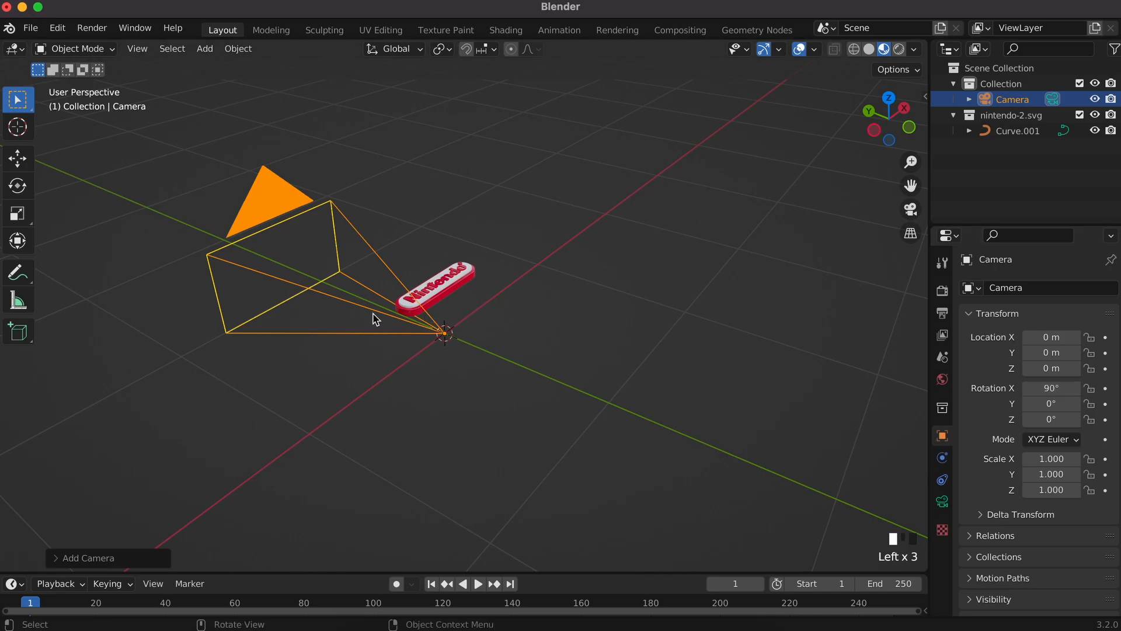
pyautogui.press('g')
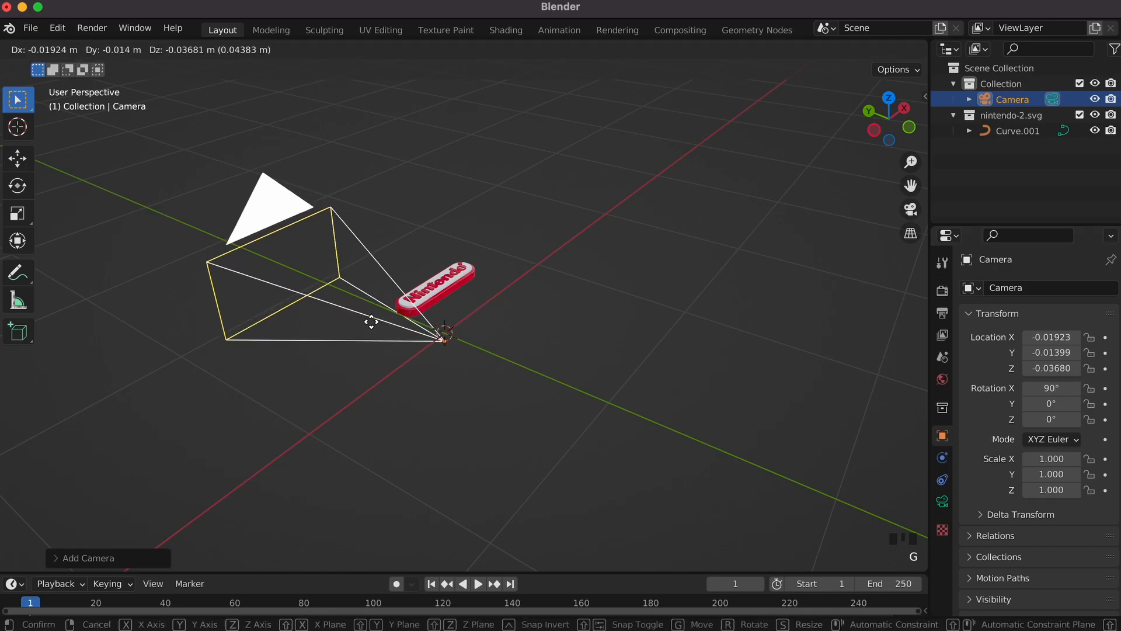
pyautogui.press('y')
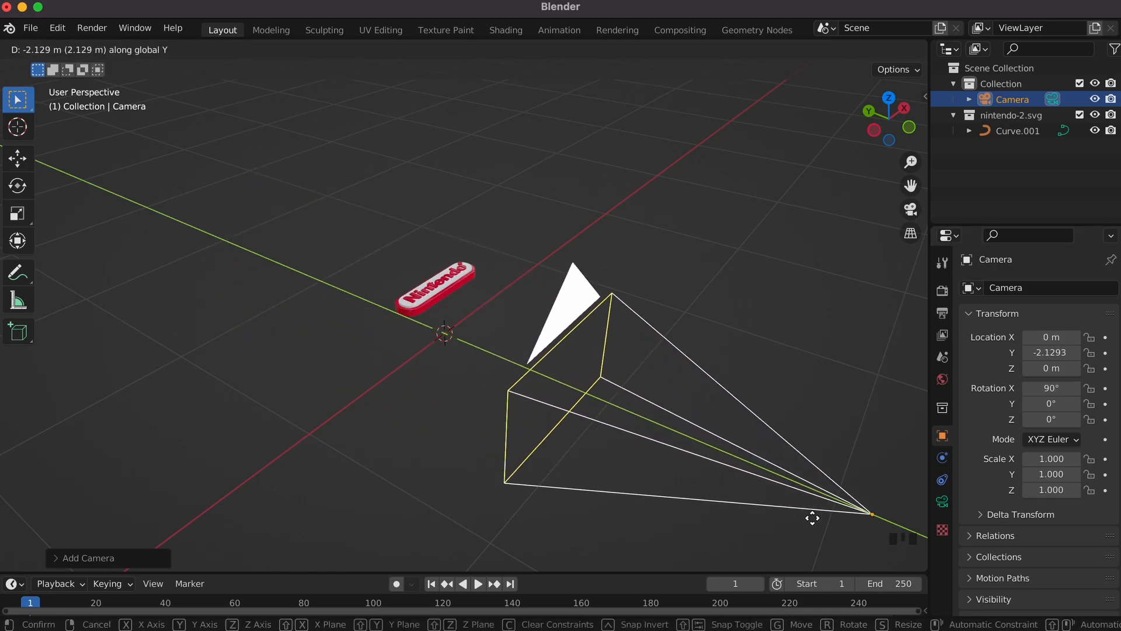
pyautogui.click(870, 528)
pyautogui.click(911, 209)
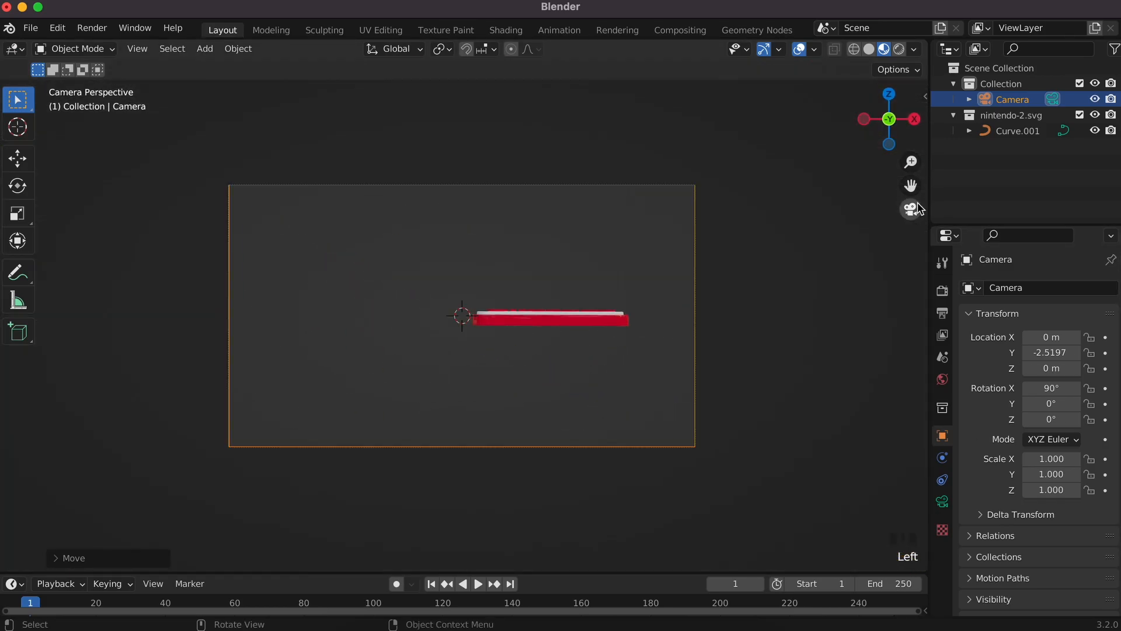
# Step: Stand the badge upright by rotating it 90° around X
pyautogui.click(538, 323)
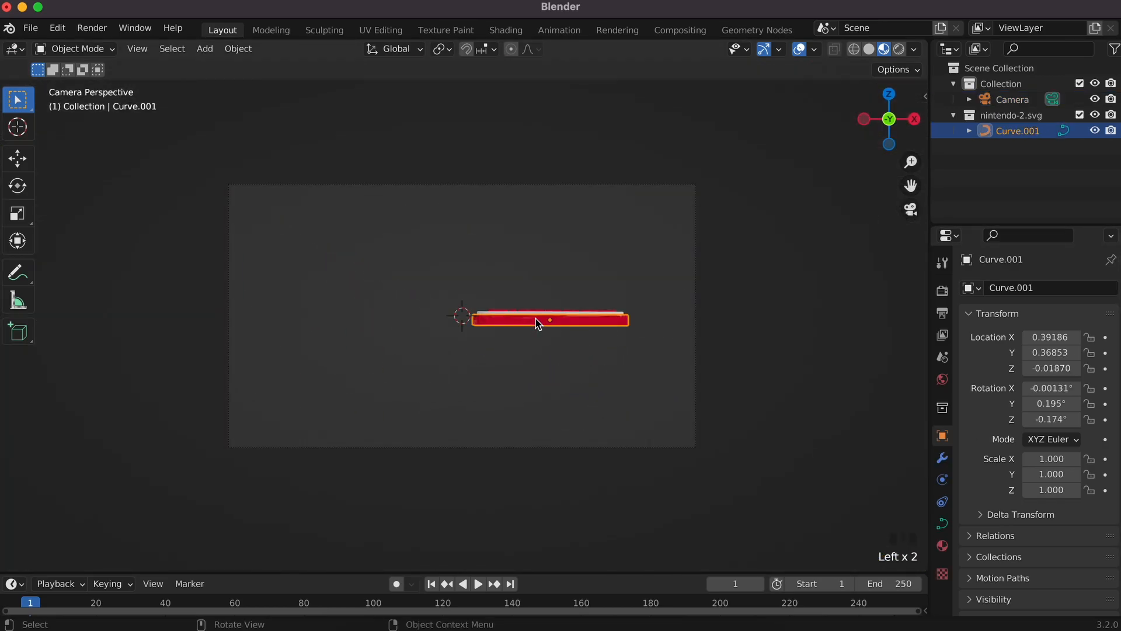
pyautogui.press('r')
pyautogui.press('x')
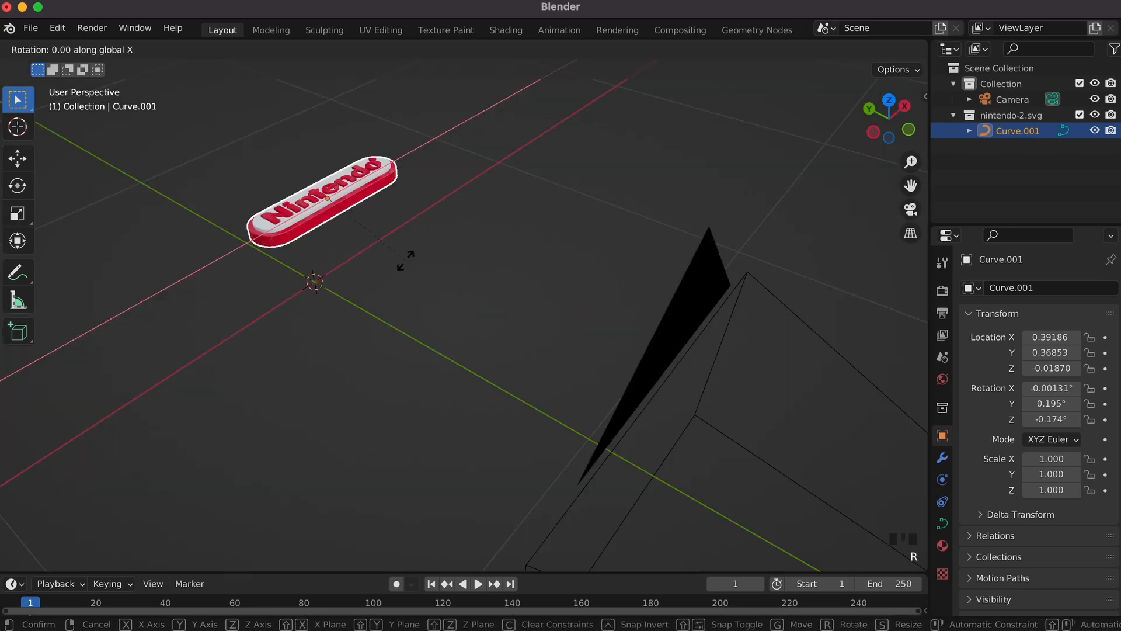
pyautogui.press('9')
pyautogui.press('0')
pyautogui.press('Return')
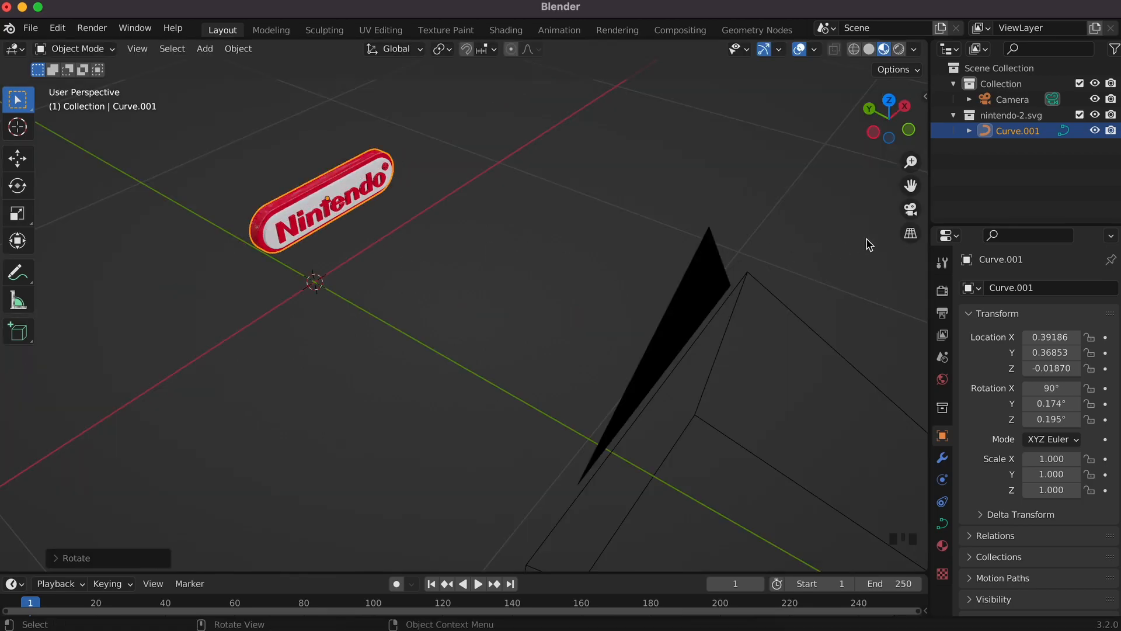
pyautogui.click(910, 209)
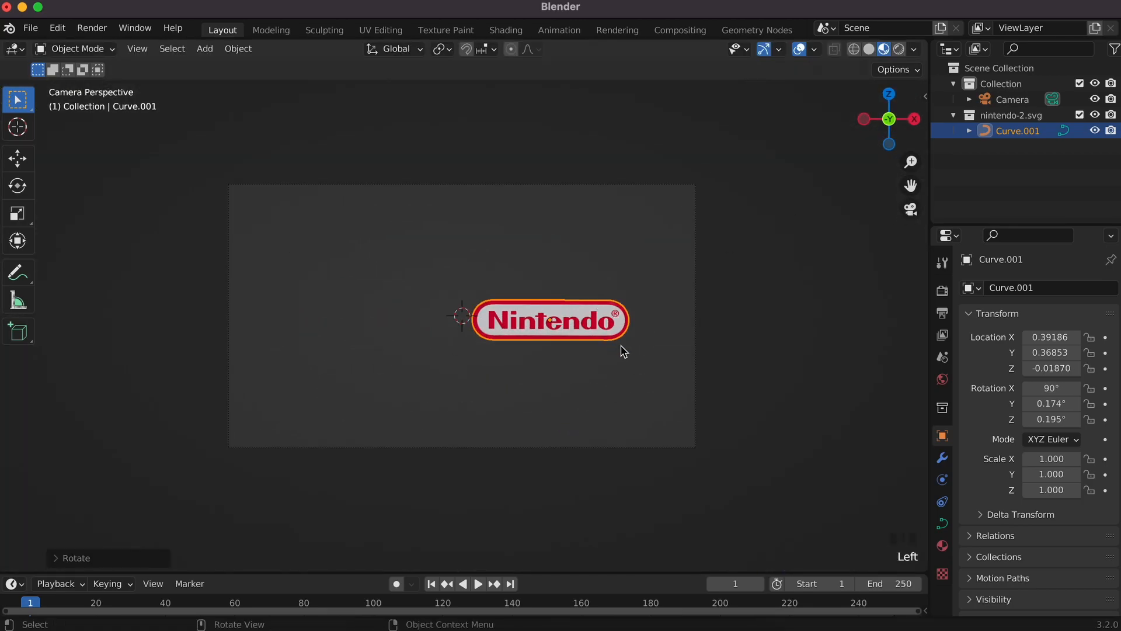
# Step: Centre the badge in the camera frame and move the camera closer
pyautogui.press('g')
pyautogui.click(540, 342)
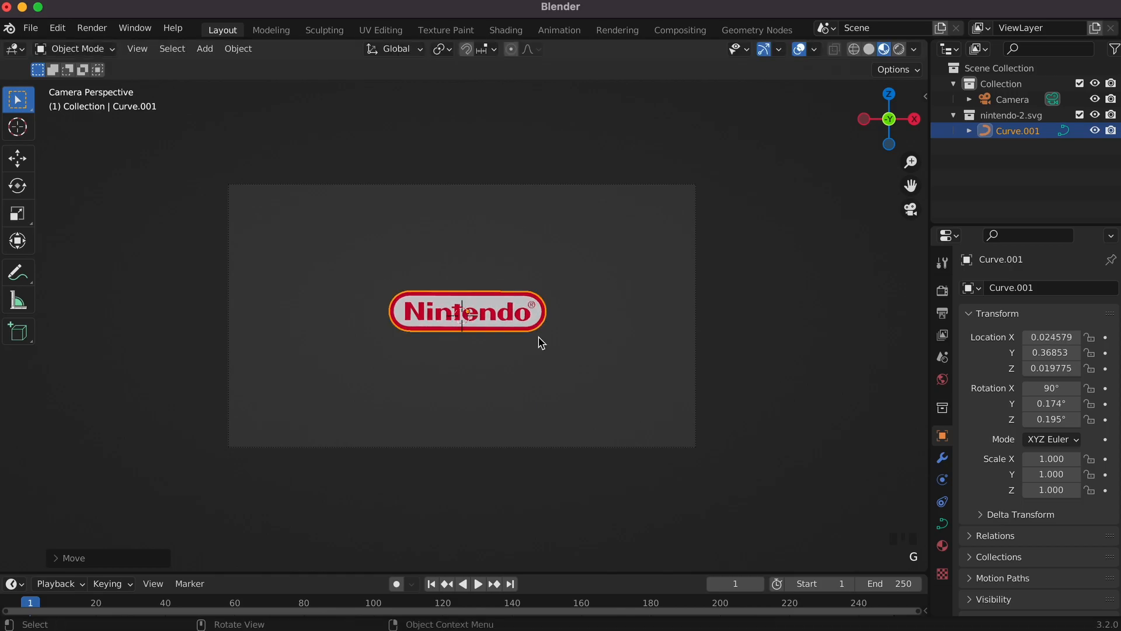
pyautogui.click(695, 383)
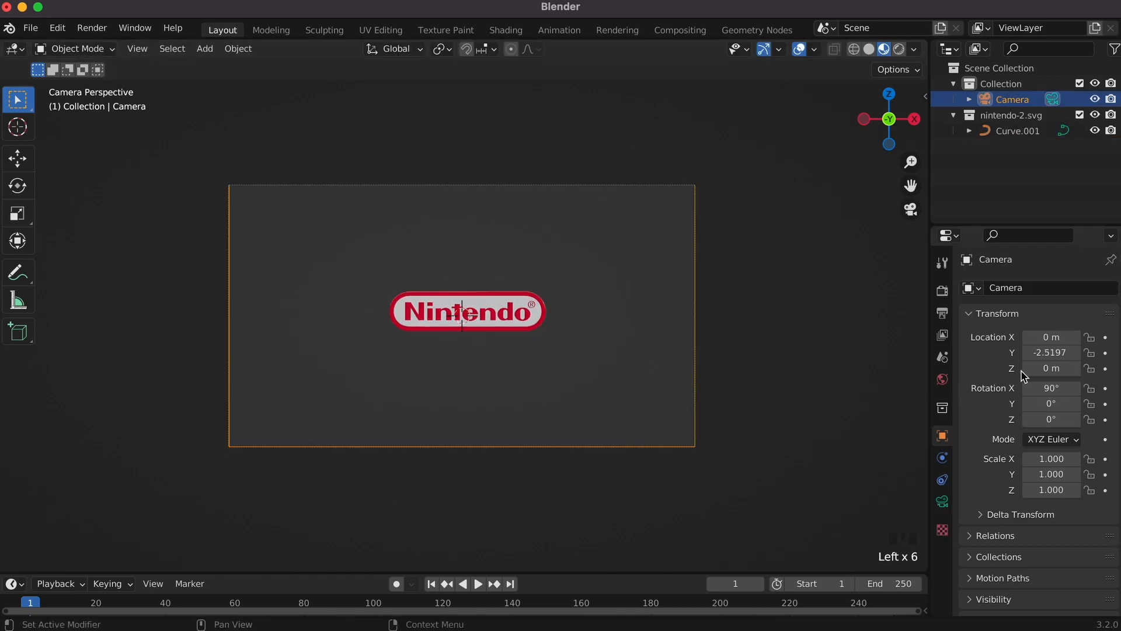
pyautogui.moveTo(1050, 352)
pyautogui.mouseDown()
pyautogui.moveTo(1035, 353)
pyautogui.moveTo(1065, 353)
pyautogui.moveTo(1027, 353)
pyautogui.moveTo(1045, 352)
pyautogui.mouseUp()
# Step: Tilt the badge freely to rotations of about 61.9°, 5° and 19.8°
pyautogui.click(648, 399)
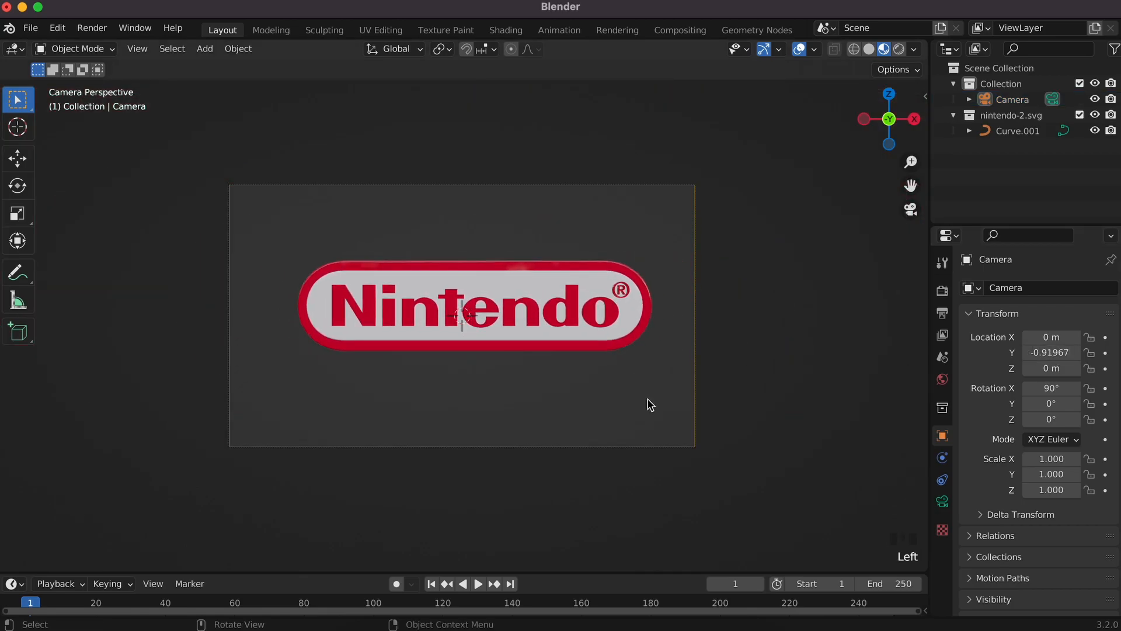
pyautogui.click(581, 350)
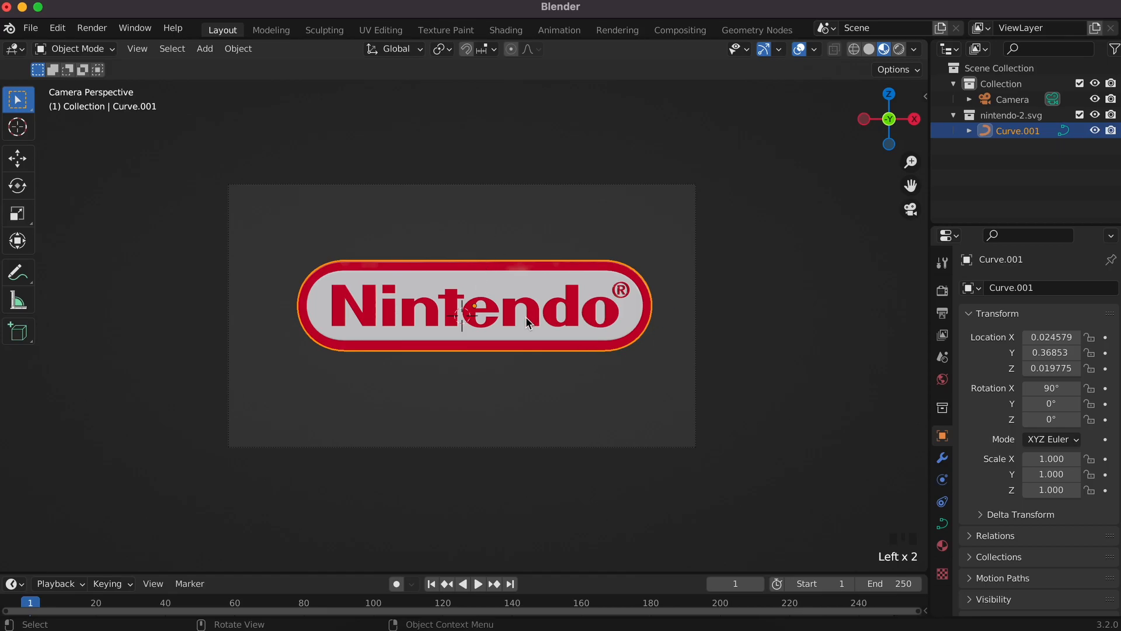
pyautogui.press('r')
pyautogui.press('r')
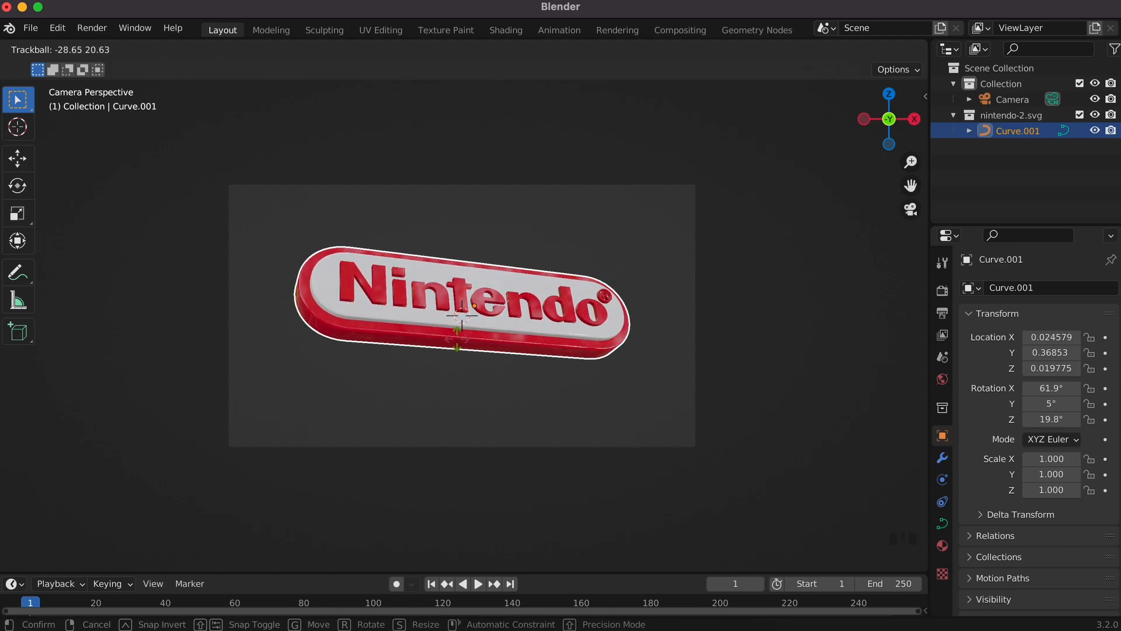
pyautogui.click(458, 340)
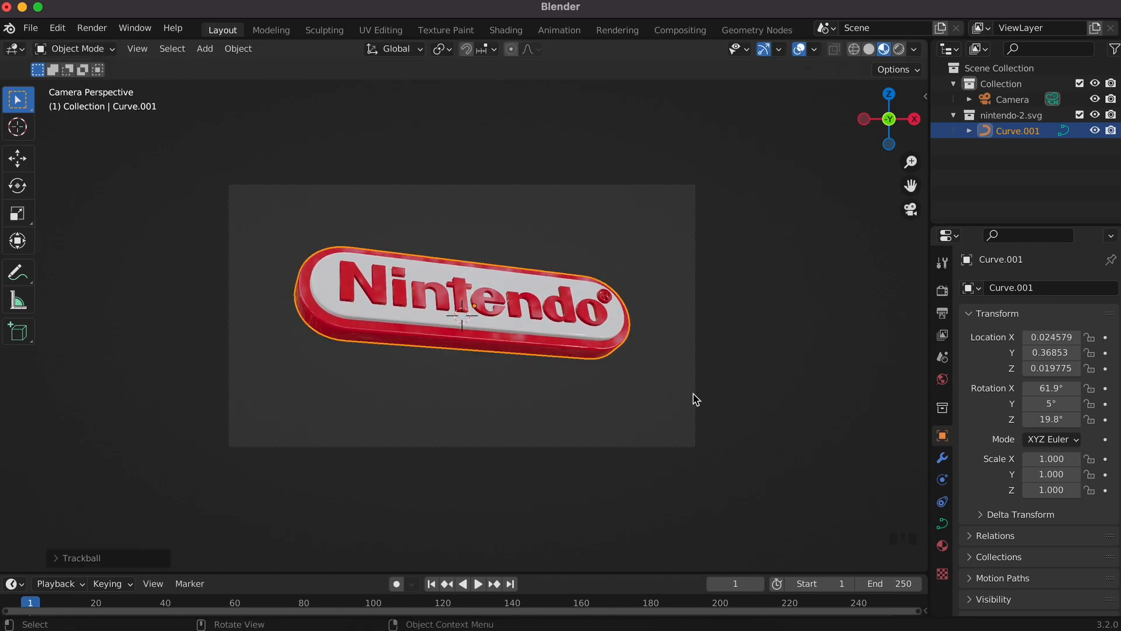
# Step: Switch the viewport to rendered shading to preview the scene's lighting
pyautogui.click(901, 49)
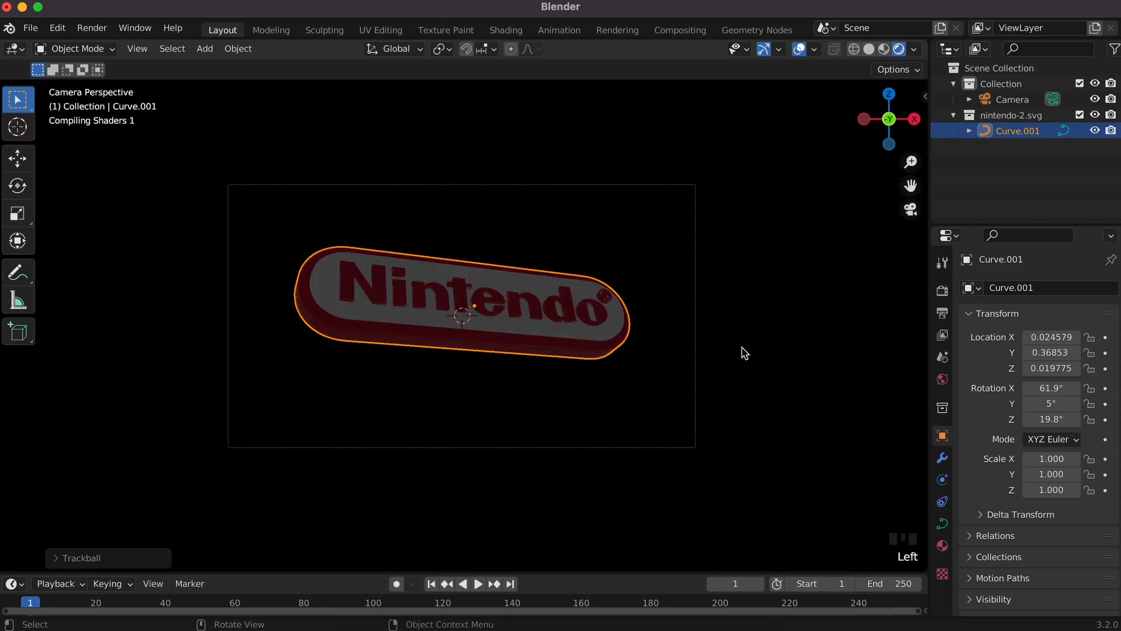
pyautogui.keyDown('super'); pyautogui.scroll(-1, 741, 353); pyautogui.keyUp('super')
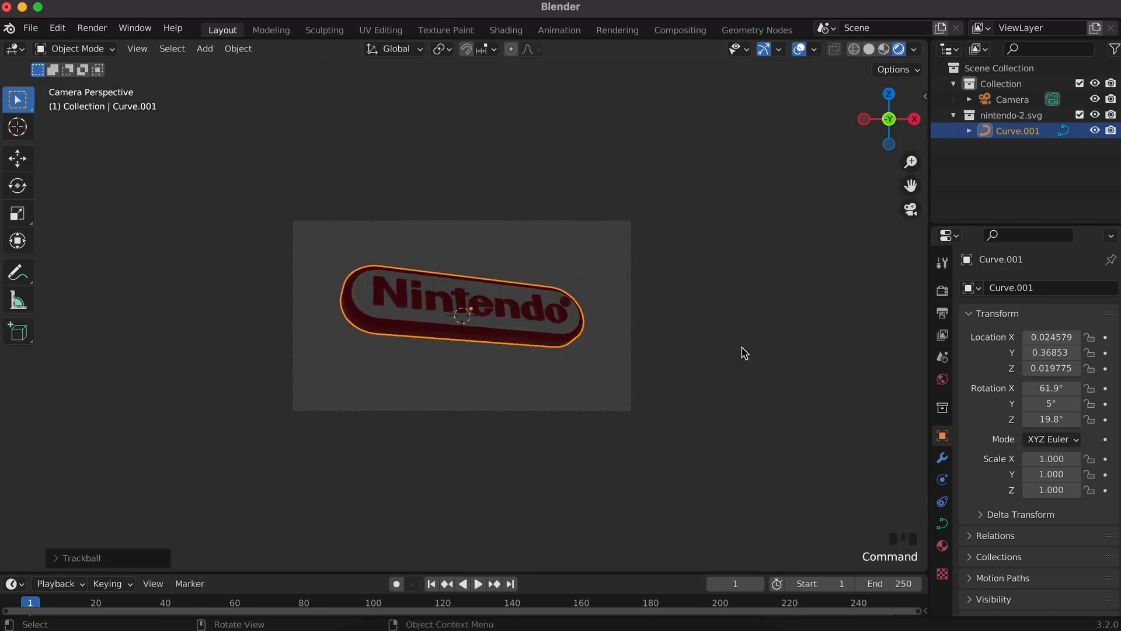
pyautogui.keyDown('super'); pyautogui.scroll(1, 742, 353); pyautogui.keyUp('super')
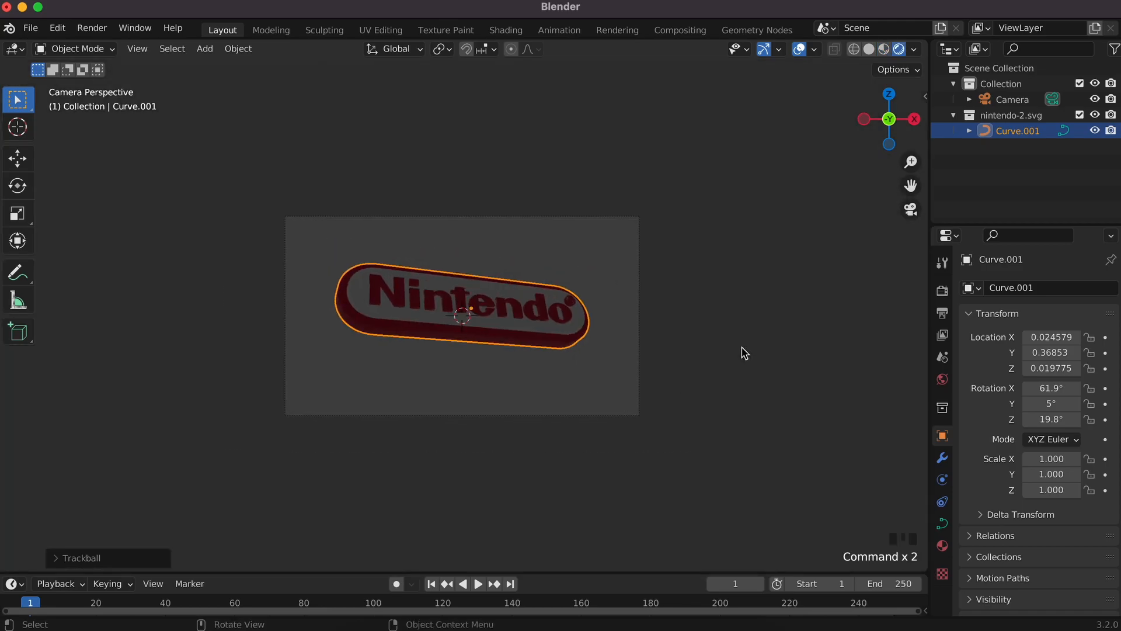
pyautogui.hotkey('shift', 'a')
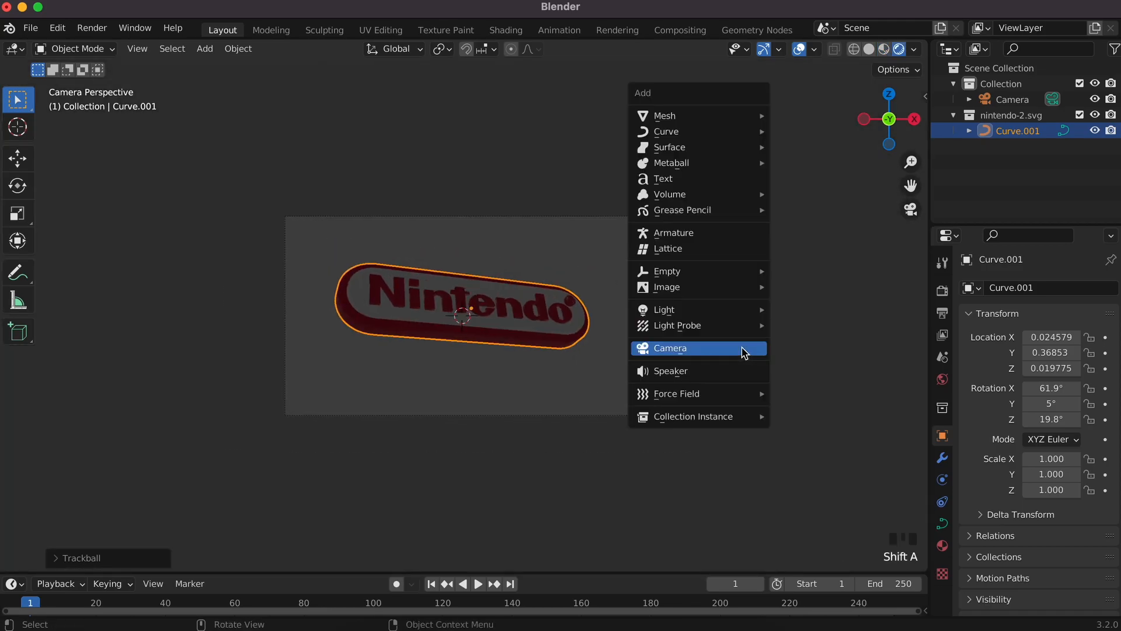
pyautogui.press('Escape')
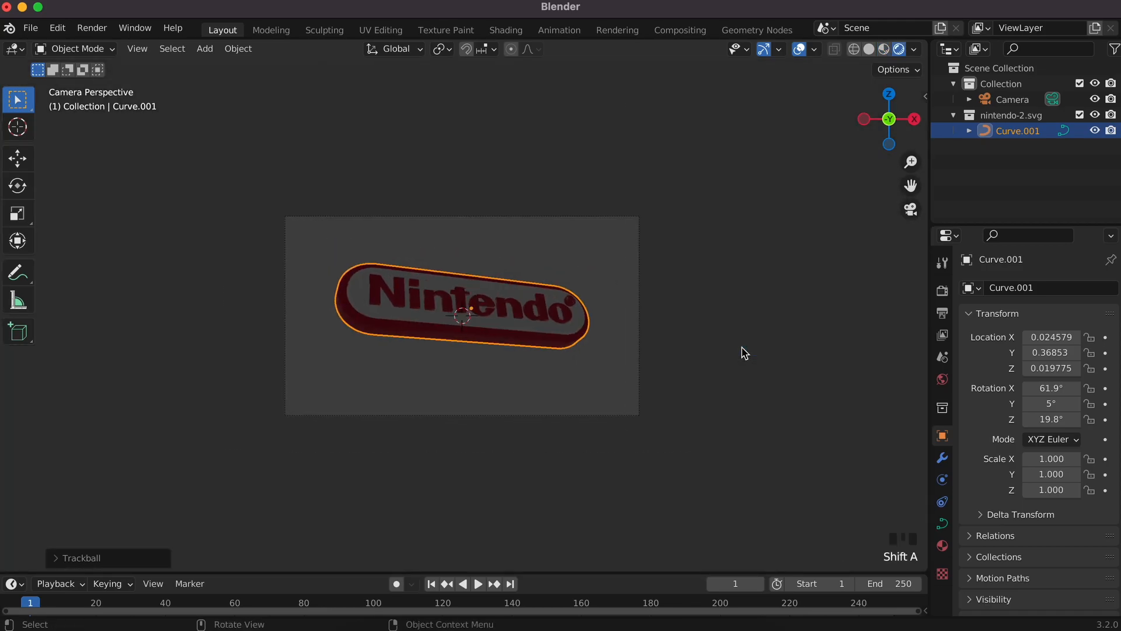
pyautogui.hscroll(-10, 702, 378)
pyautogui.keyDown('super'); pyautogui.scroll(-8, 702, 379); pyautogui.keyUp('super')
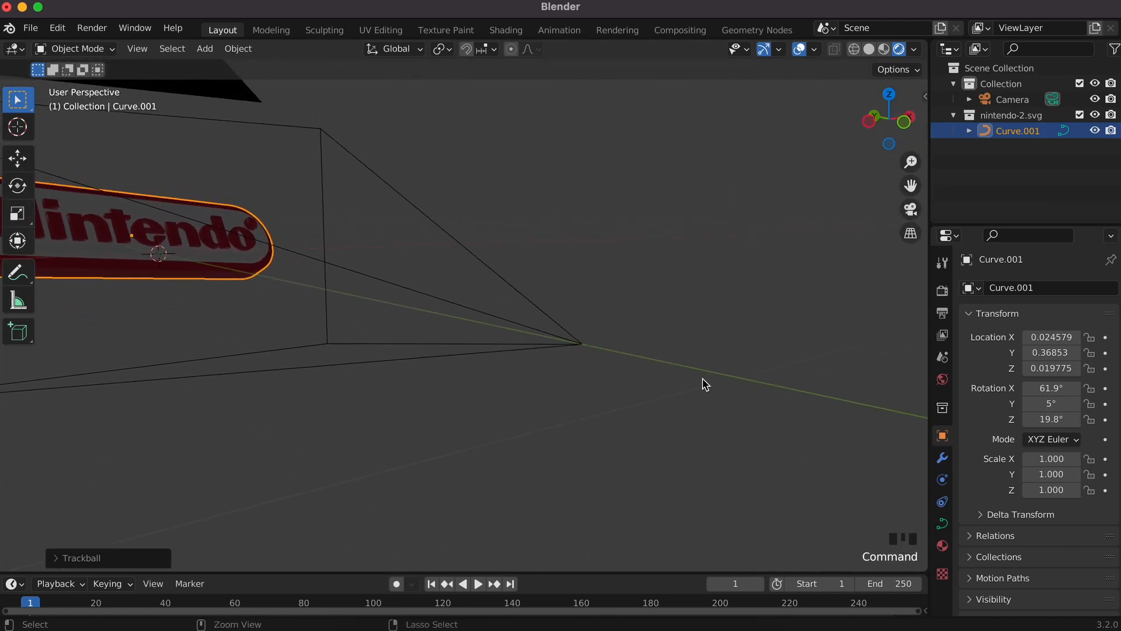
pyautogui.keyDown('super'); pyautogui.scroll(-6, 705, 383); pyautogui.keyUp('super')
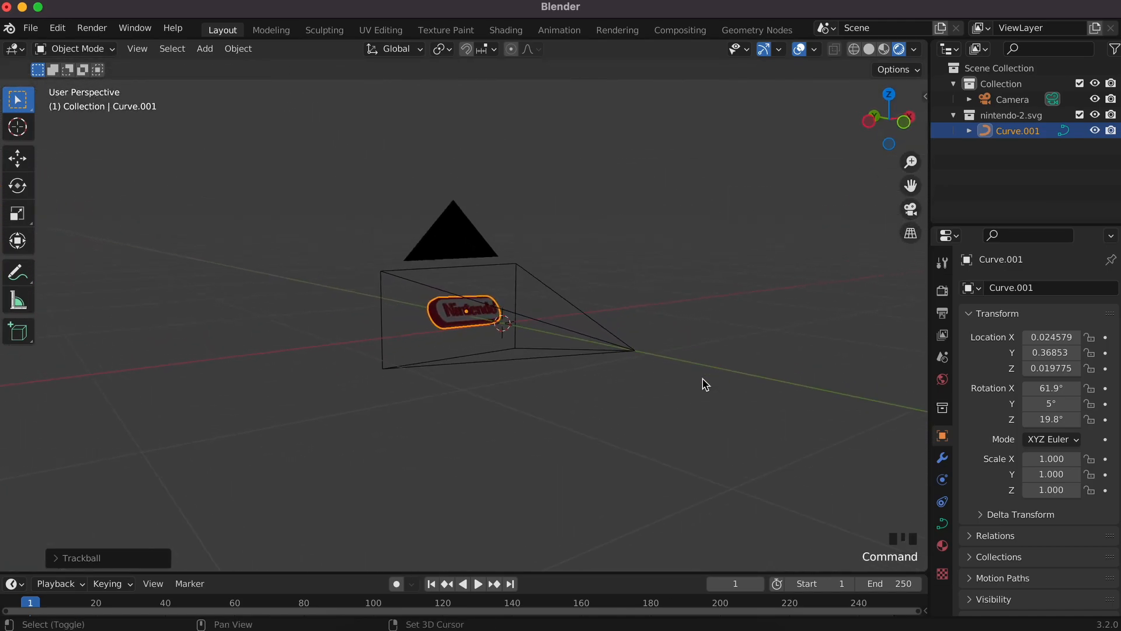
# Step: Add a plane and lower it along Z below the badge
pyautogui.hotkey('shift', 'a')
pyautogui.moveTo(664, 144)
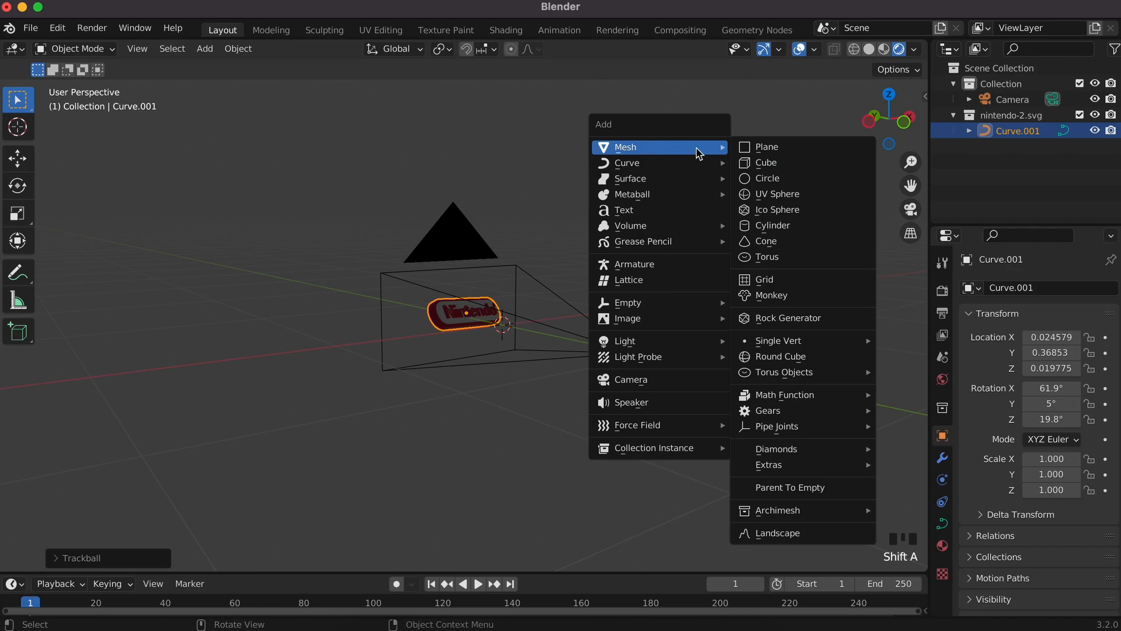
pyautogui.click(763, 147)
pyautogui.press('g')
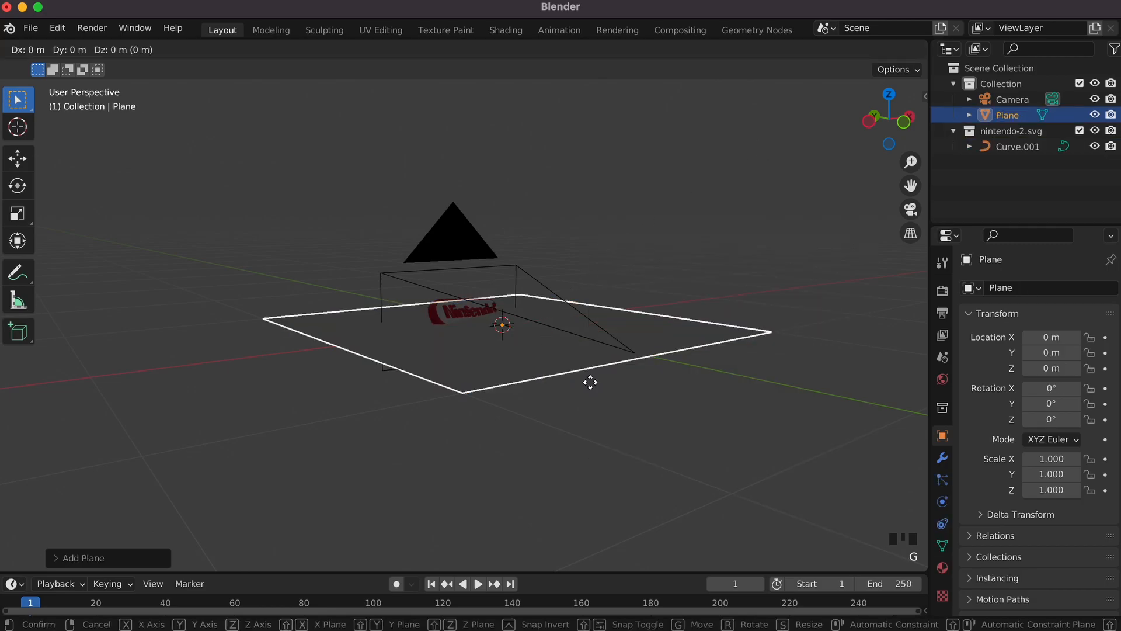
pyautogui.press('z')
pyautogui.click(585, 426)
pyautogui.hscroll(-10, 585, 426)
pyautogui.keyDown('shift'); pyautogui.hscroll(-8, 585, 426); pyautogui.keyUp('shift')
# Step: Scale the plane to 1.530 and shift it back along Y behind the badge
pyautogui.press('s')
pyautogui.click(732, 517)
pyautogui.press('g')
pyautogui.press('y')
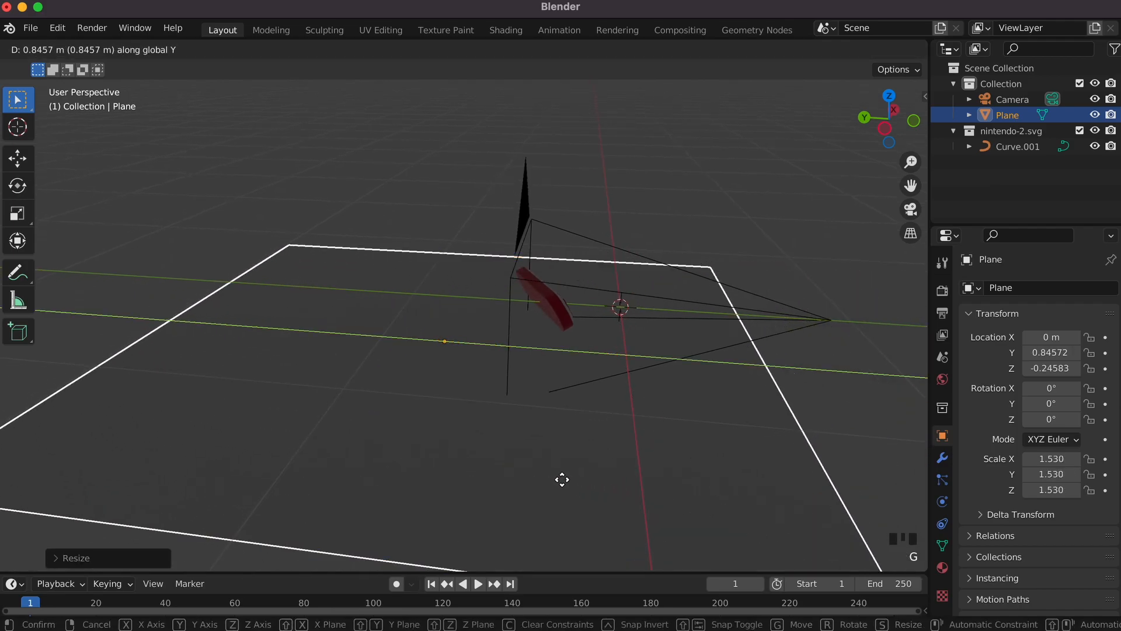
pyautogui.click(563, 475)
pyautogui.hscroll(-5, 438, 425)
pyautogui.keyDown('shift'); pyautogui.hscroll(-2, 435, 426); pyautogui.keyUp('shift')
pyautogui.keyDown('super'); pyautogui.scroll(3, 435, 424); pyautogui.keyUp('super')
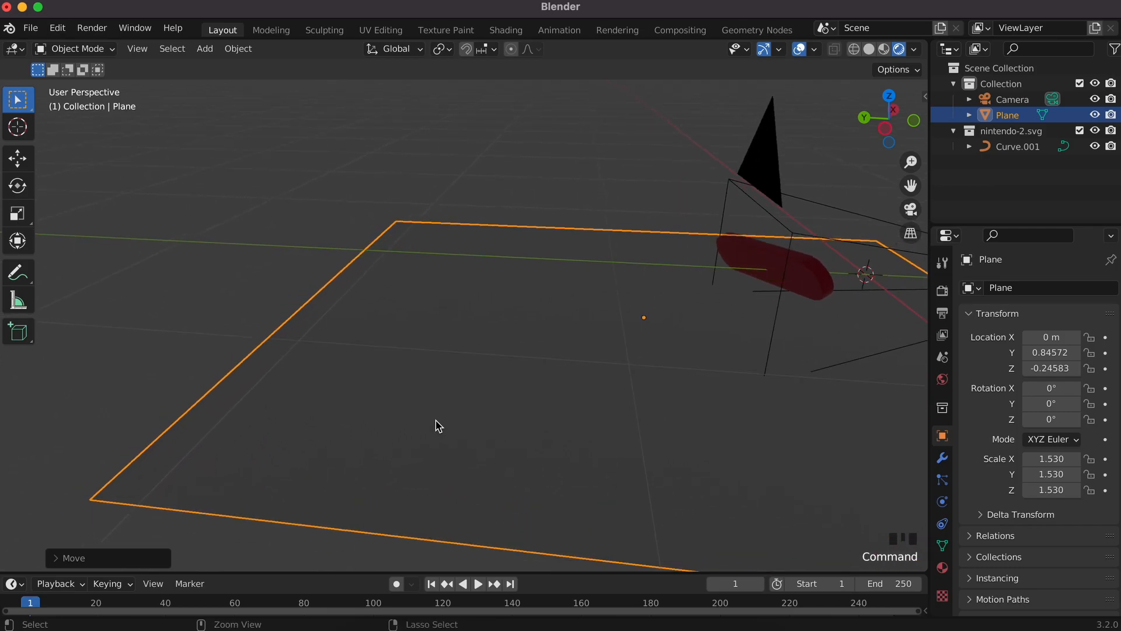
pyautogui.keyDown('super'); pyautogui.scroll(-6, 435, 423); pyautogui.keyUp('super')
# Step: In Edit Mode, extrude the plane's back edge straight up into a wall
pyautogui.press('Tab')
pyautogui.moveTo(230, 395); pyautogui.dragTo(283, 446)
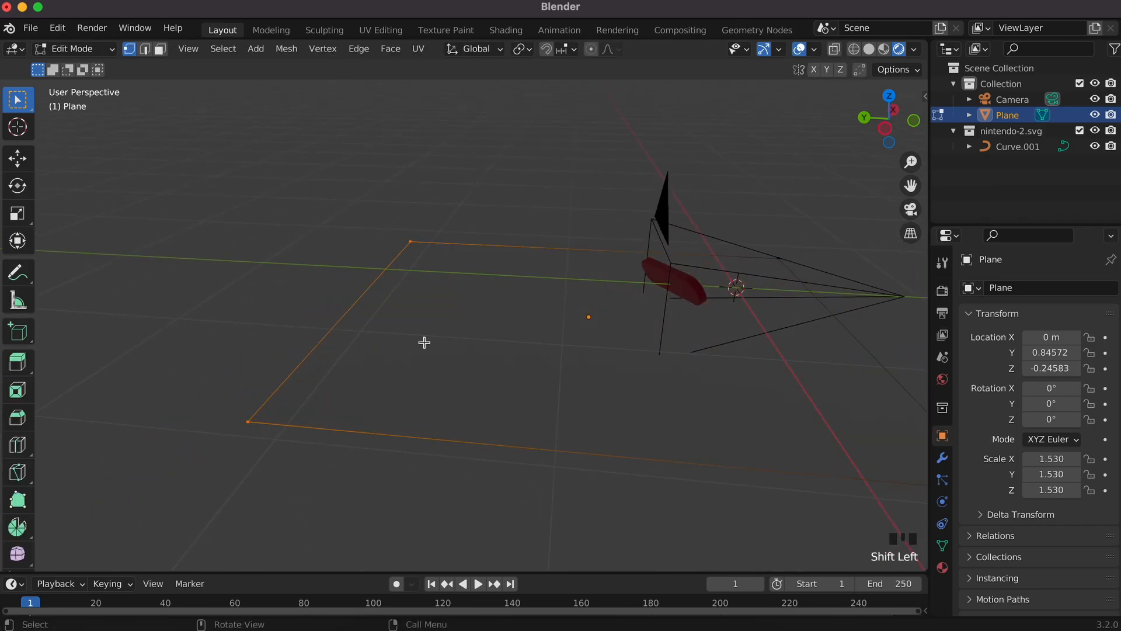
pyautogui.press('z')
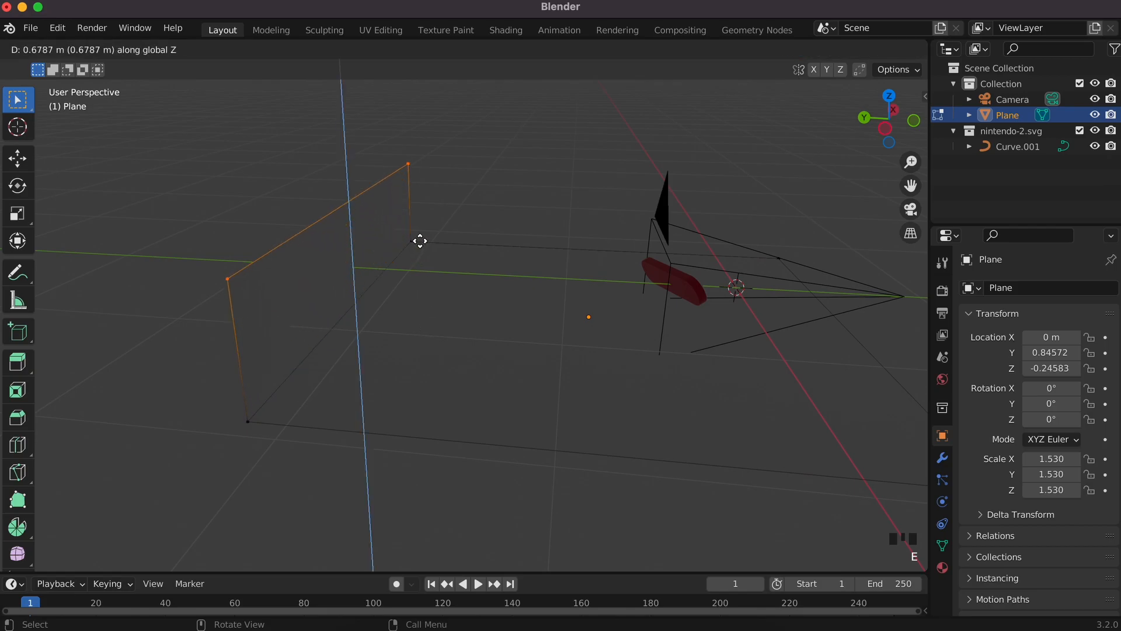
pyautogui.click(436, 101)
# Step: Bevel the floor-wall fold into a rounded multi-segment bend
pyautogui.click(249, 419)
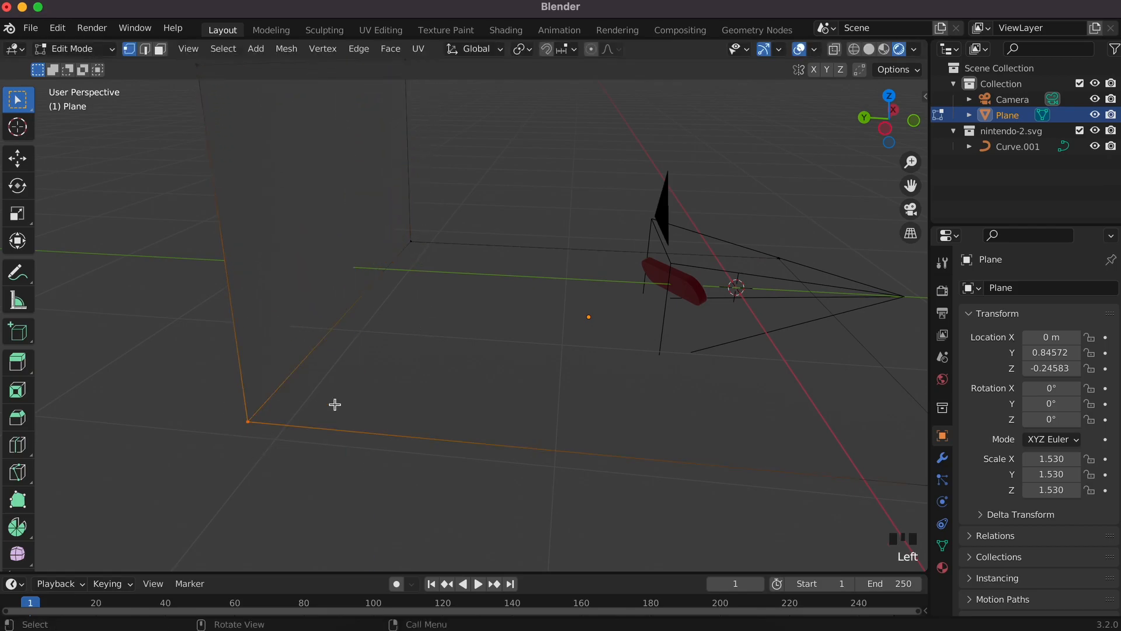
pyautogui.keyDown('shift'); pyautogui.click(410, 239); pyautogui.keyUp('shift')
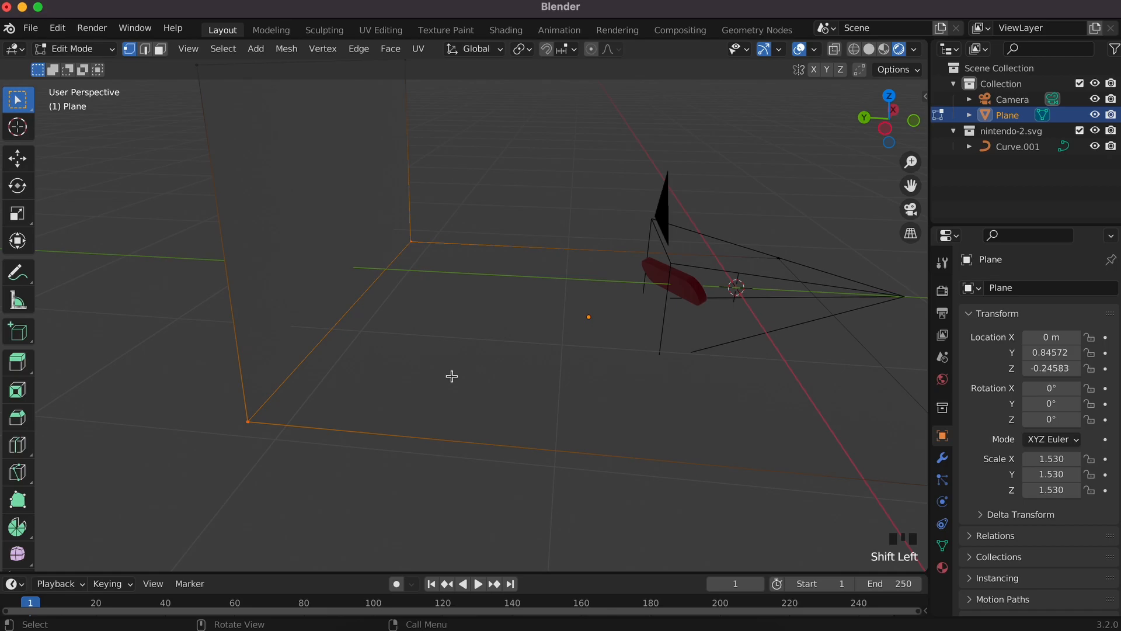
pyautogui.hotkey('ctrl', 'b')
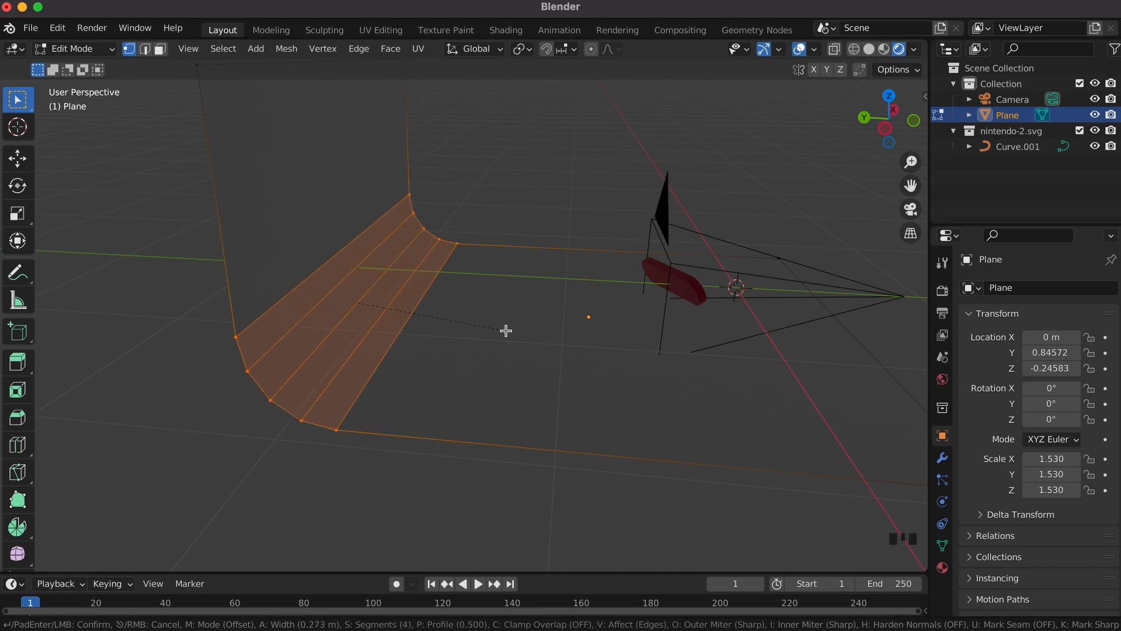
pyautogui.click(503, 330)
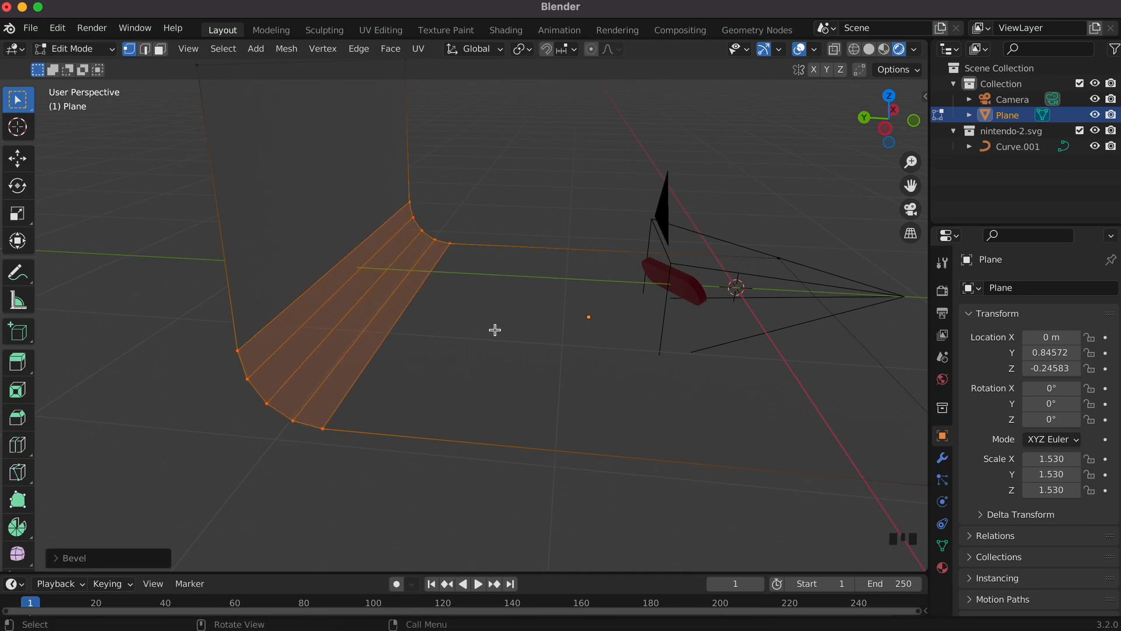
# Step: Return to Object Mode and apply Shade Smooth to the backdrop
pyautogui.press('Tab')
pyautogui.hscroll(10, 496, 334)
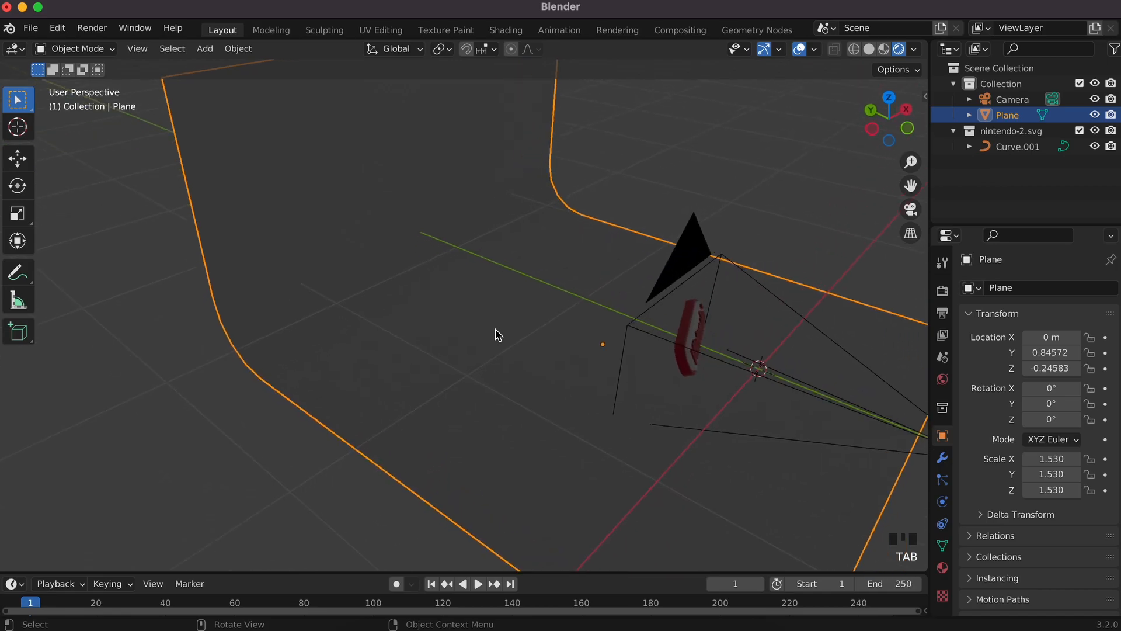
pyautogui.hscroll(2, 495, 334)
pyautogui.rightClick(391, 283)
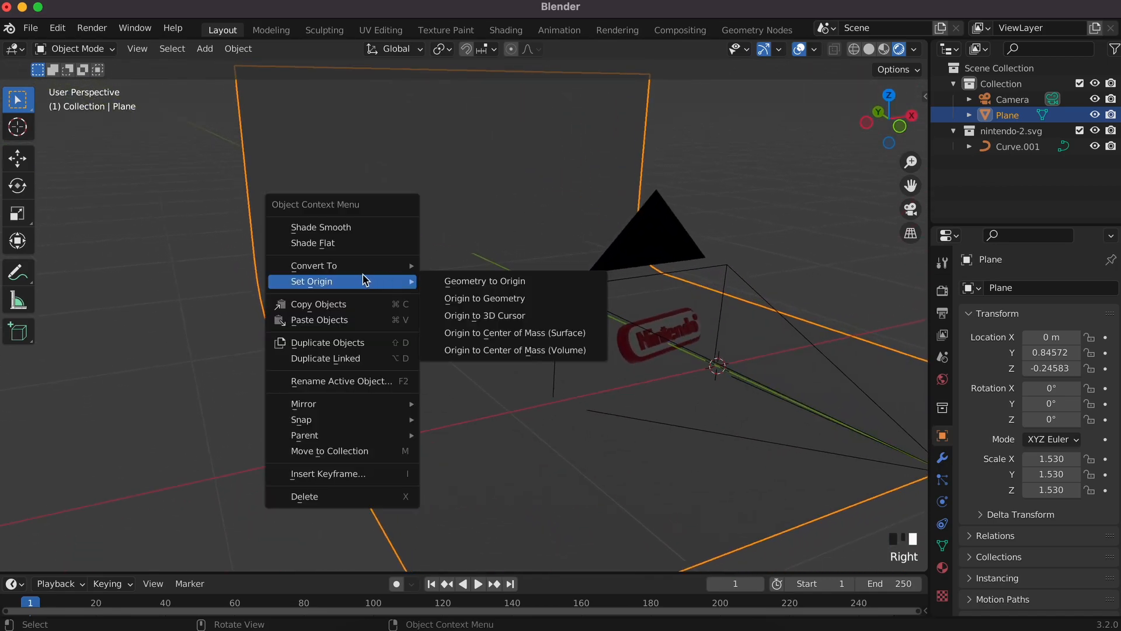
pyautogui.click(345, 227)
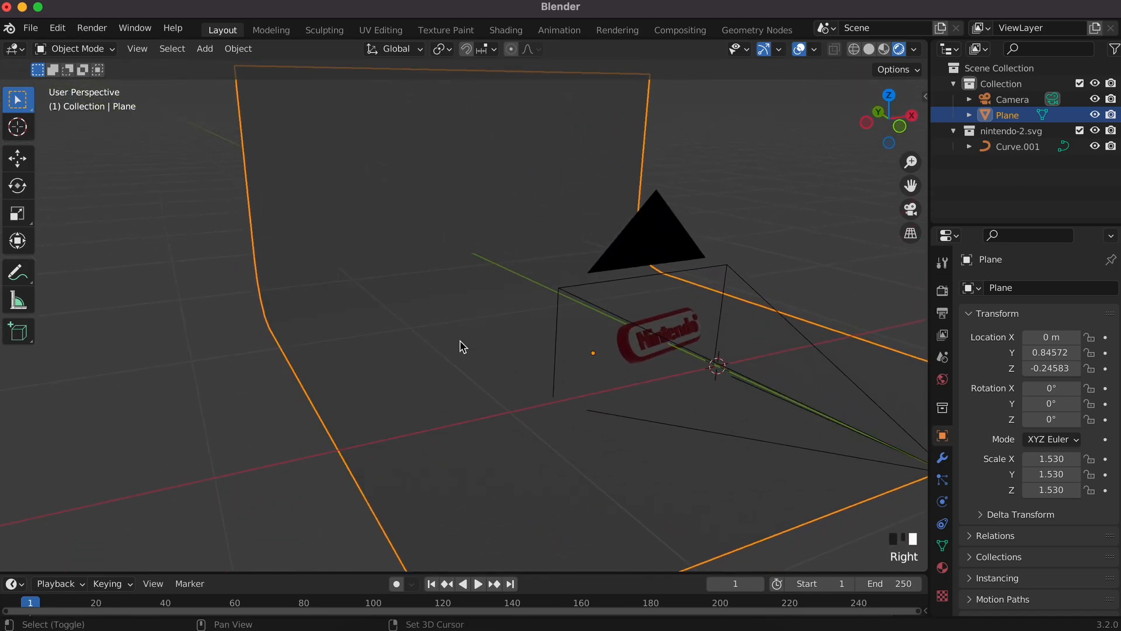
pyautogui.hotkey('shift', 'a')
# Step: Add a point light, raise it along Z and move it along Y
pyautogui.moveTo(446, 324)
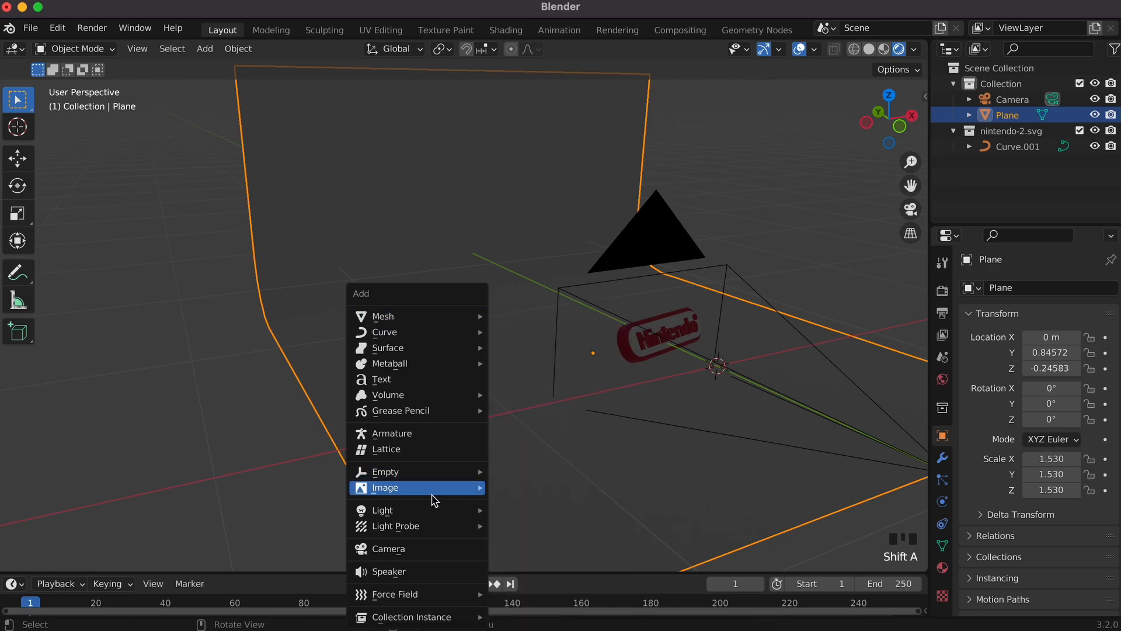
pyautogui.moveTo(430, 512)
pyautogui.click(513, 509)
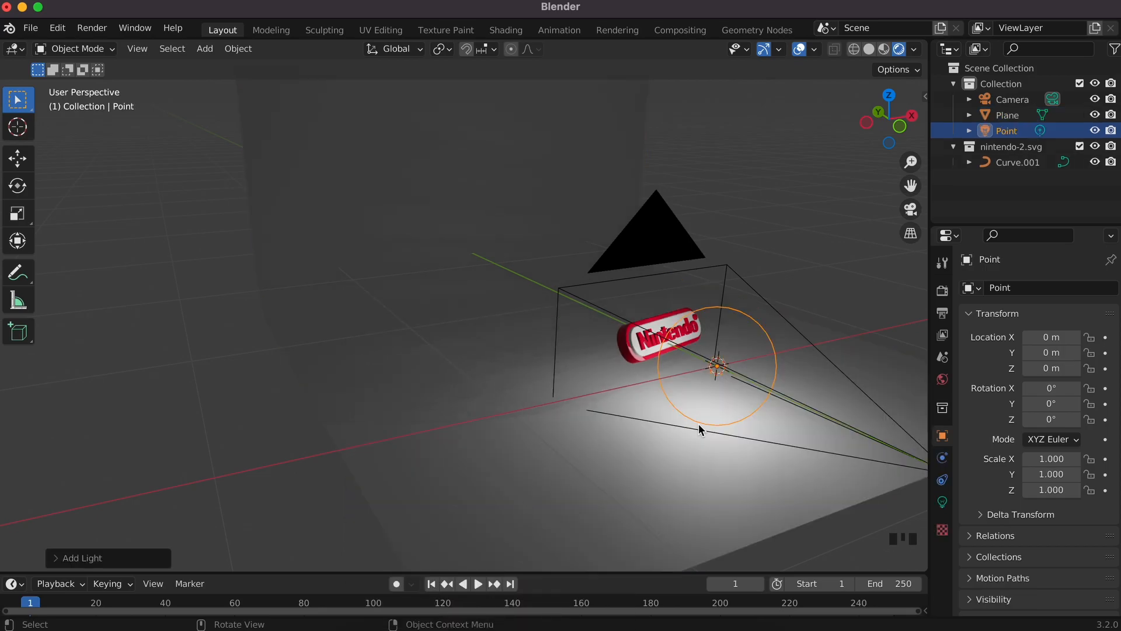
pyautogui.press('g')
pyautogui.press('z')
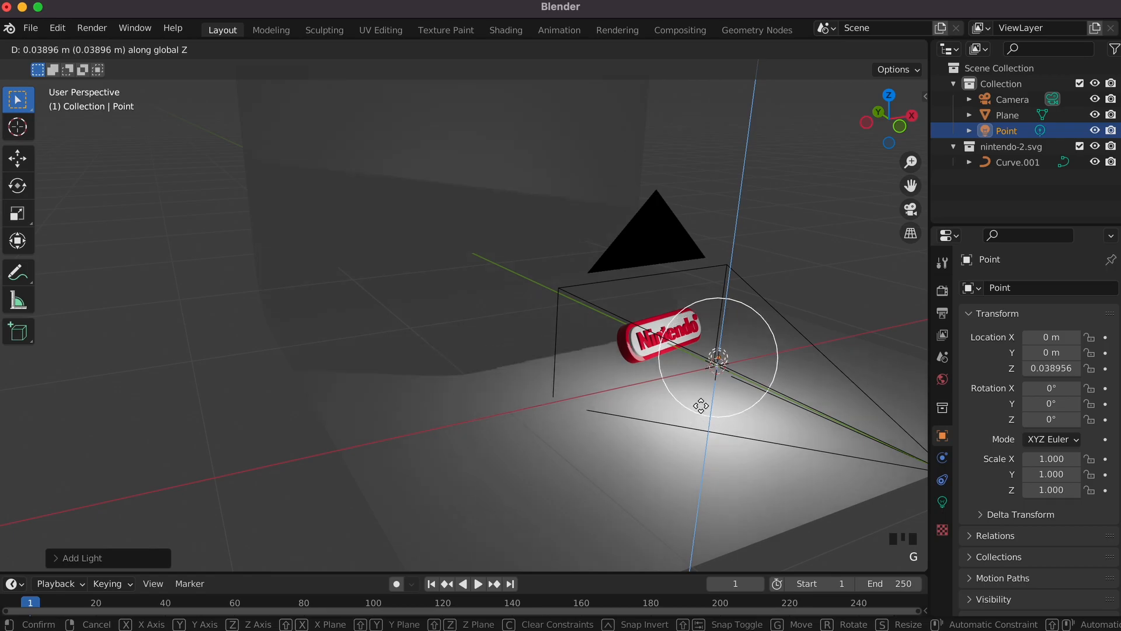
pyautogui.click(703, 242)
pyautogui.press('g')
pyautogui.press('y')
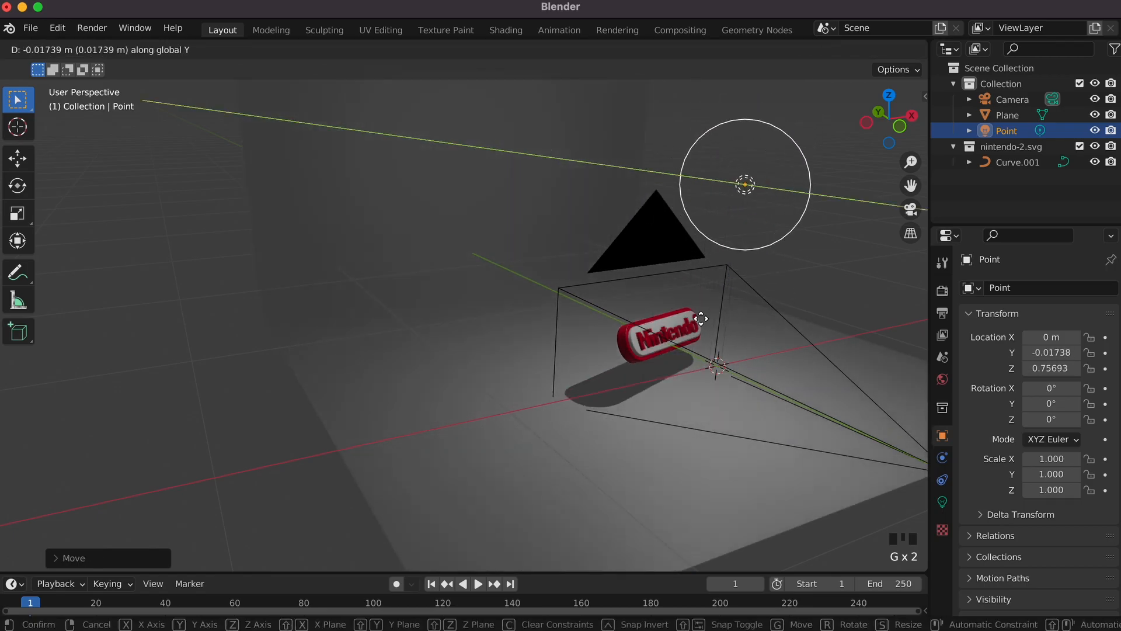
pyautogui.click(513, 370)
# Step: Set the point light's radius to 0.18 m and view through the camera
pyautogui.click(943, 501)
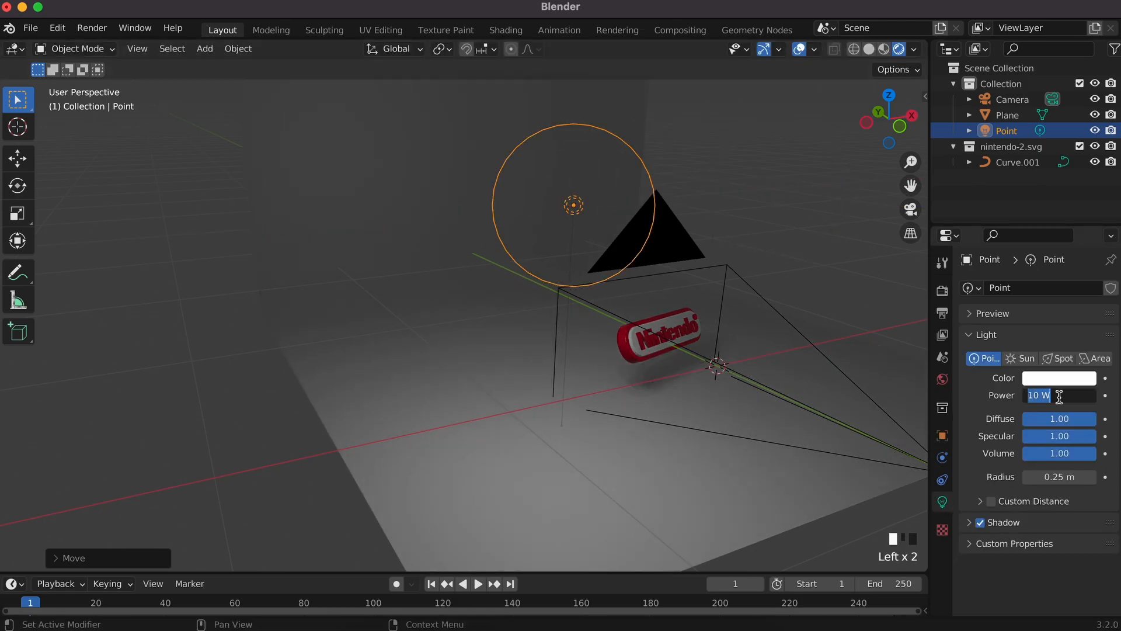
pyautogui.moveTo(1059, 477); pyautogui.dragTo(1044, 477)
pyautogui.press('KP_0')
pyautogui.keyDown('super'); pyautogui.scroll(-4, 625, 343); pyautogui.keyUp('super')
# Step: Duplicate the light twice, placing the copies along Y and raising the third
pyautogui.hotkey('shift', 'd')
pyautogui.click(792, 193)
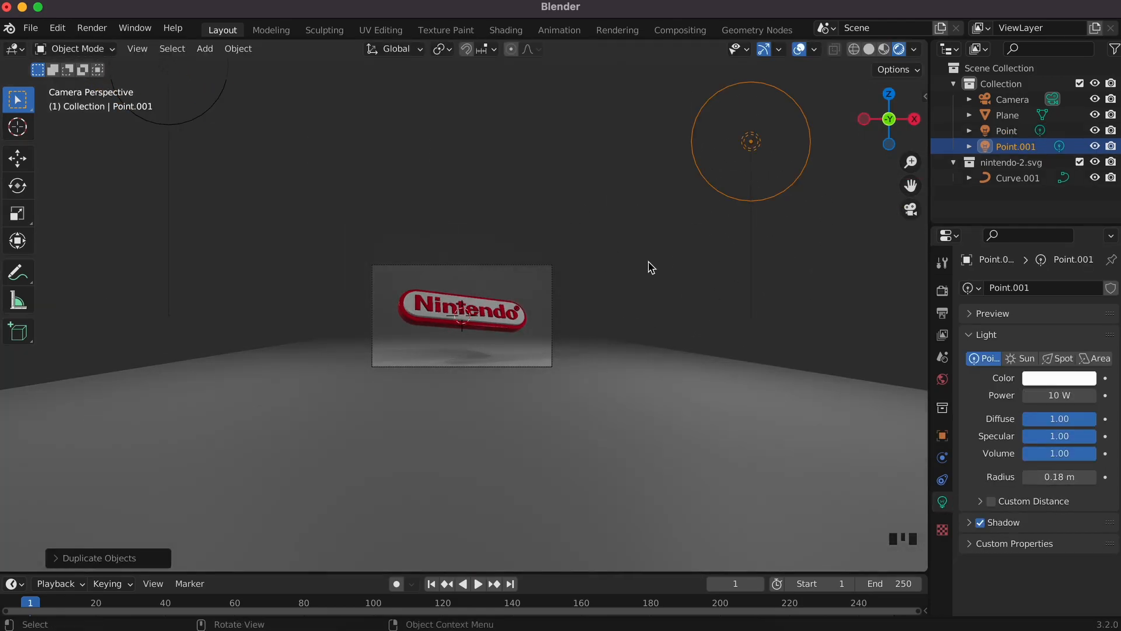
pyautogui.hotkey('shift', 'd')
pyautogui.click(403, 213)
pyautogui.press('g')
pyautogui.press('y')
pyautogui.click(306, 368)
pyautogui.press('g')
pyautogui.press('z')
pyautogui.click(564, 68)
# Step: Set the selected light's power to 80 W
pyautogui.click(1051, 394)
pyautogui.write('80')
pyautogui.press('Return')
pyautogui.keyDown('super'); pyautogui.scroll(4, 586, 438); pyautogui.keyUp('super')
pyautogui.click(585, 438)
# Step: Give the backdrop plane a new material and adjust its base colour
pyautogui.click(942, 568)
pyautogui.click(1046, 354)
pyautogui.click(1066, 520)
pyautogui.moveTo(1016, 355); pyautogui.dragTo(986, 377)
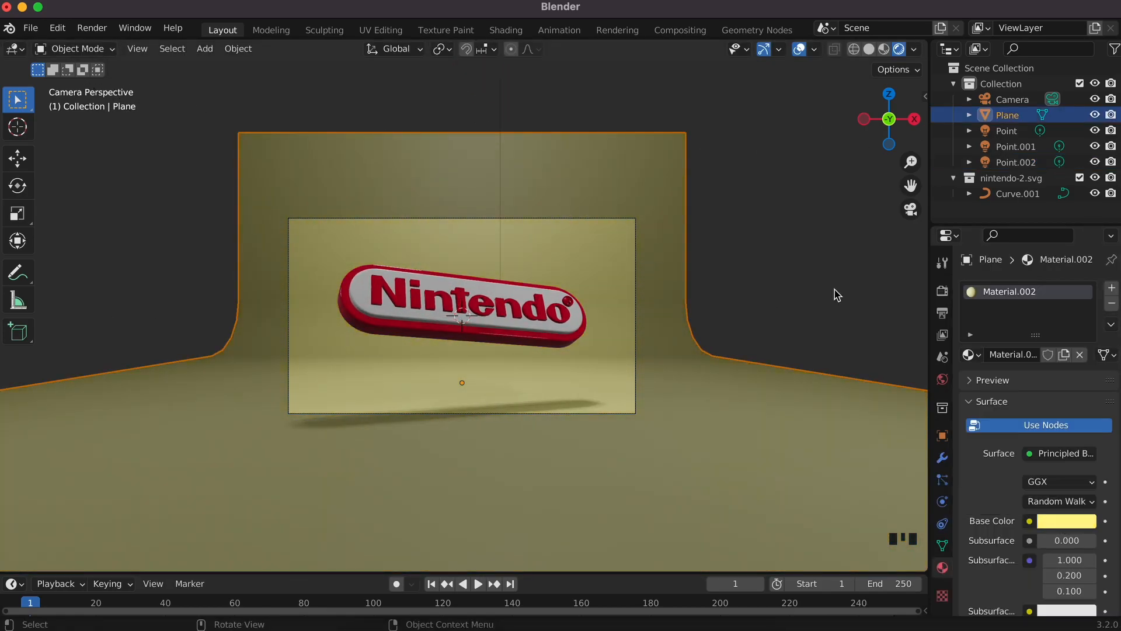
# Step: Lower the backdrop plane slightly along Z beneath the logo, then deselect it
pyautogui.click(565, 339)
pyautogui.press('g')
pyautogui.press('z')
pyautogui.rightClick(562, 333)
pyautogui.click(789, 465)
pyautogui.press('g')
pyautogui.press('y')
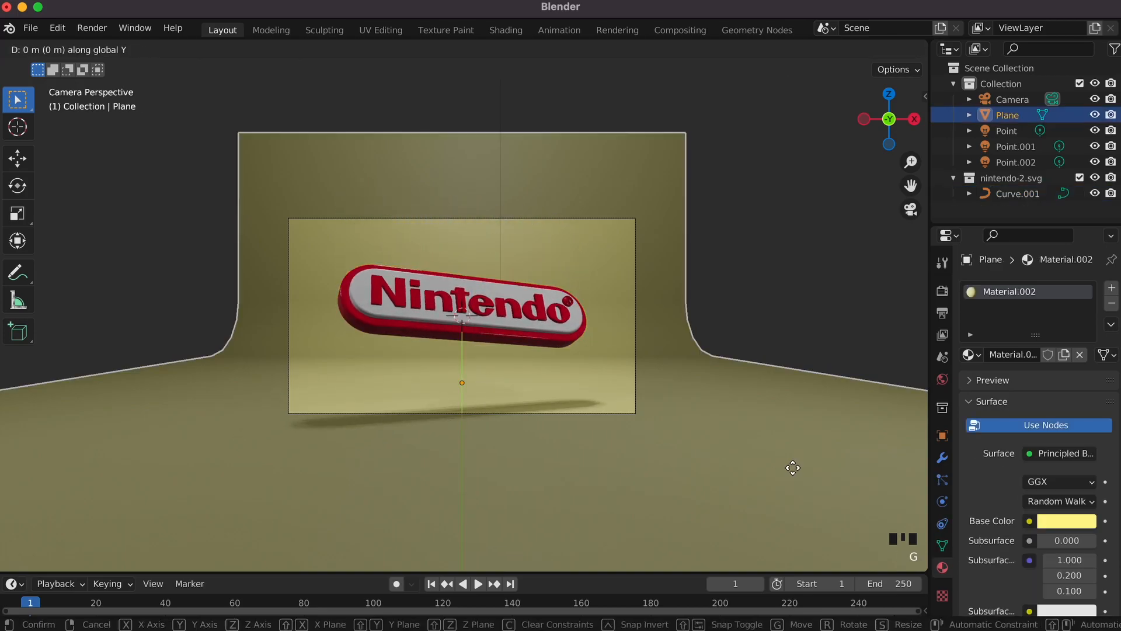
pyautogui.rightClick(788, 402)
pyautogui.press('g')
pyautogui.press('z')
pyautogui.click(783, 373)
pyautogui.click(760, 312)
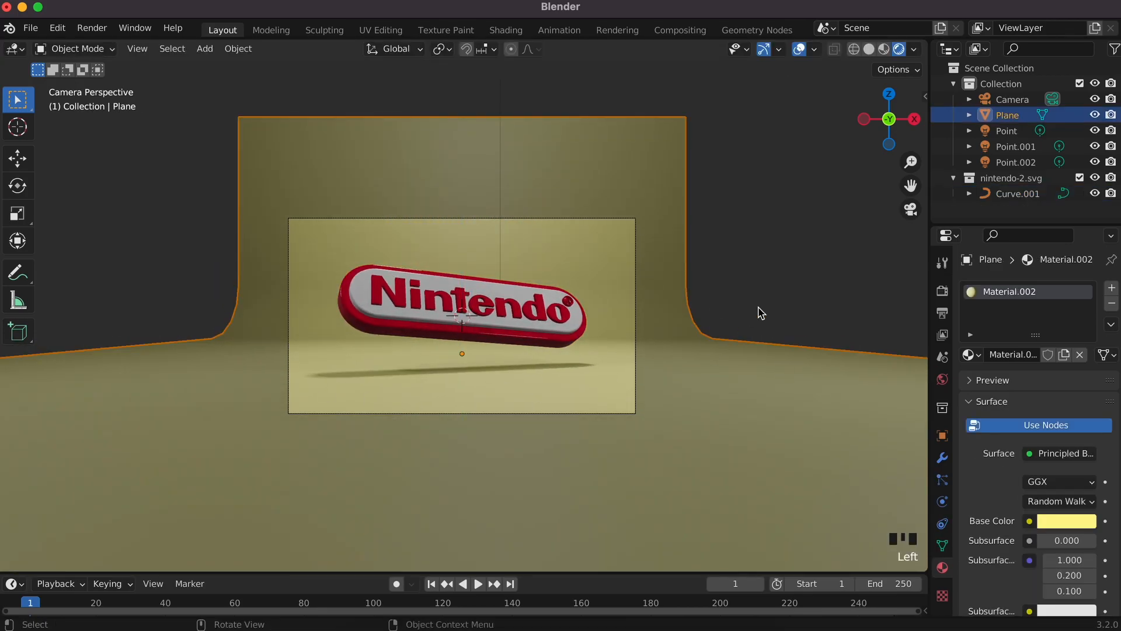
pyautogui.click(806, 285)
# Step: Bring the browser to the logo site's home page, then minimise it back to Blender
pyautogui.hscroll(-10, 466, 337)
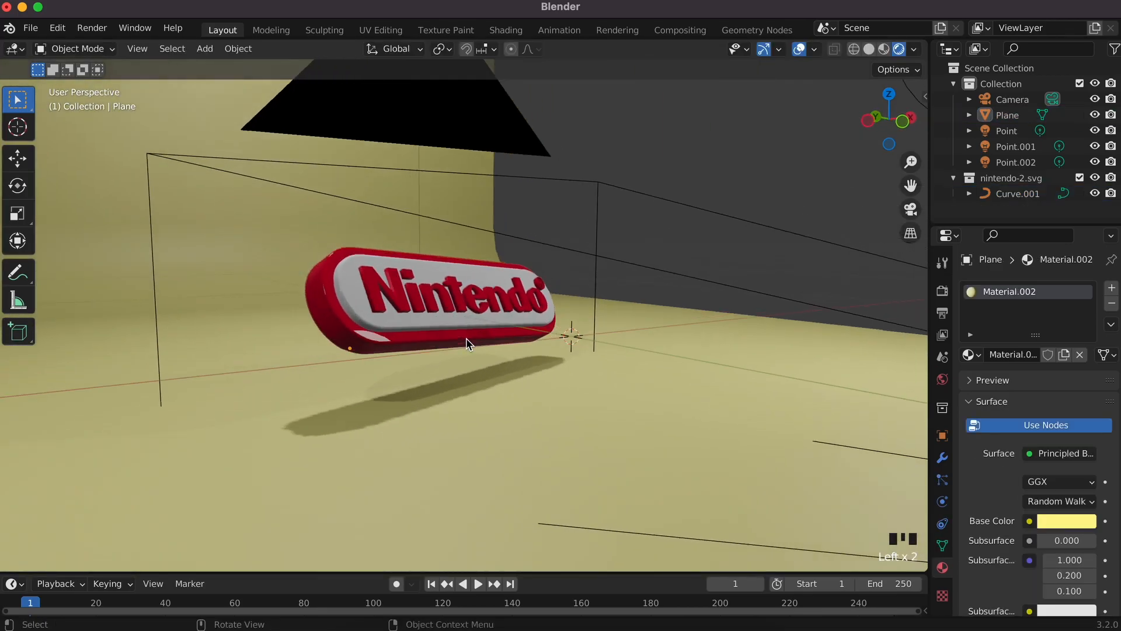
pyautogui.hscroll(5, 465, 338)
pyautogui.keyDown('super'); pyautogui.scroll(-5, 466, 337); pyautogui.keyUp('super')
pyautogui.keyDown('super'); pyautogui.scroll(-5, 466, 338); pyautogui.keyUp('super')
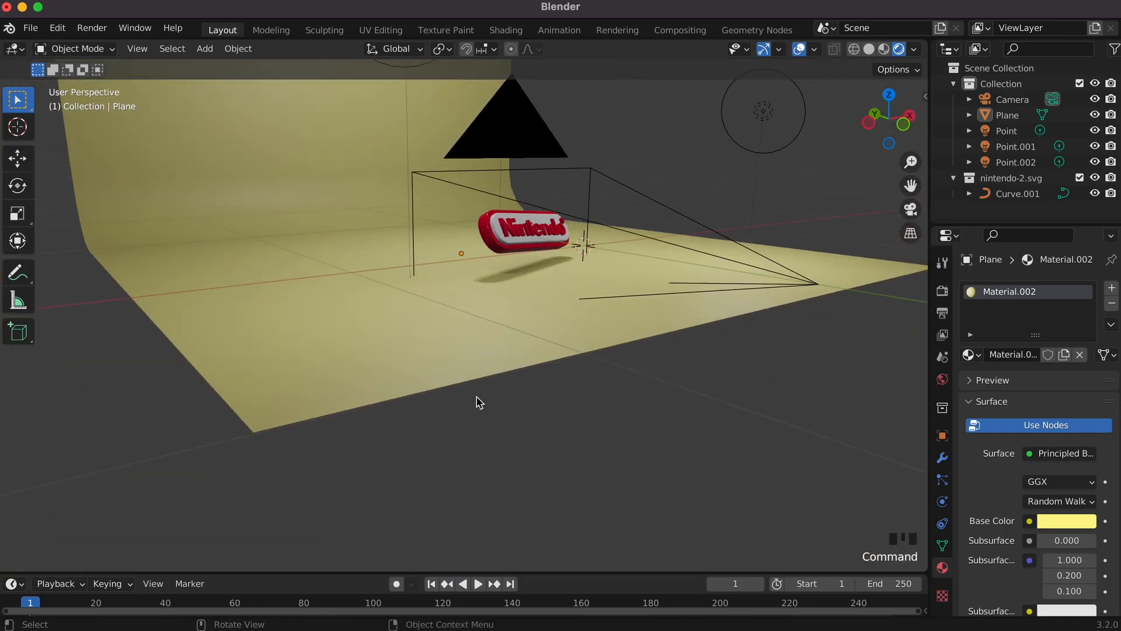
pyautogui.click(550, 626)
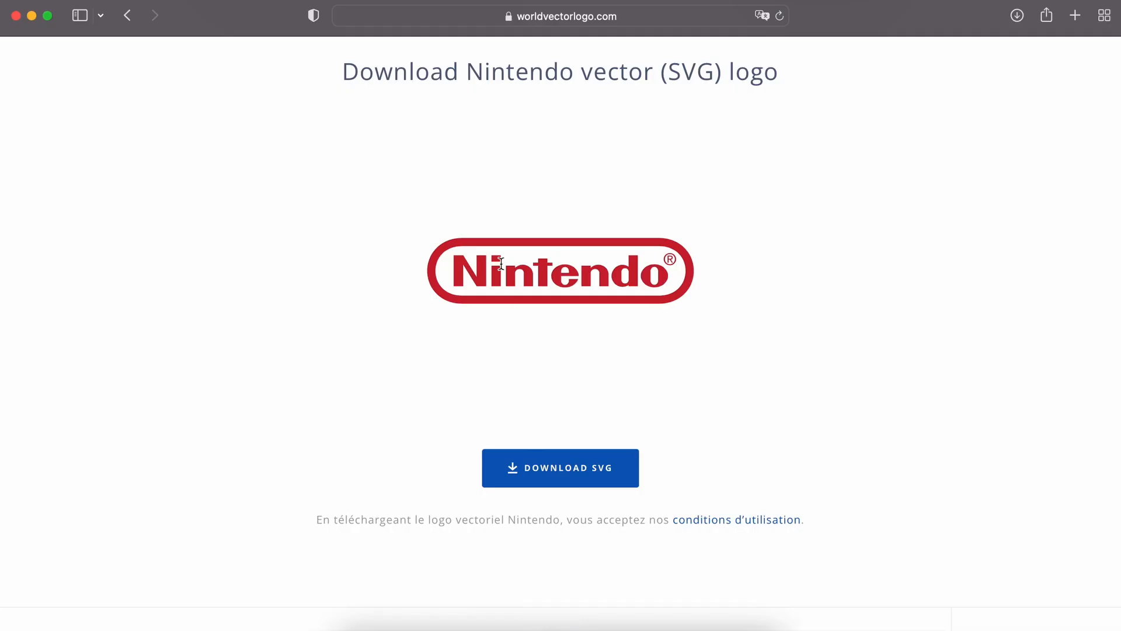
pyautogui.scroll(4, 501, 264)
pyautogui.click(142, 63)
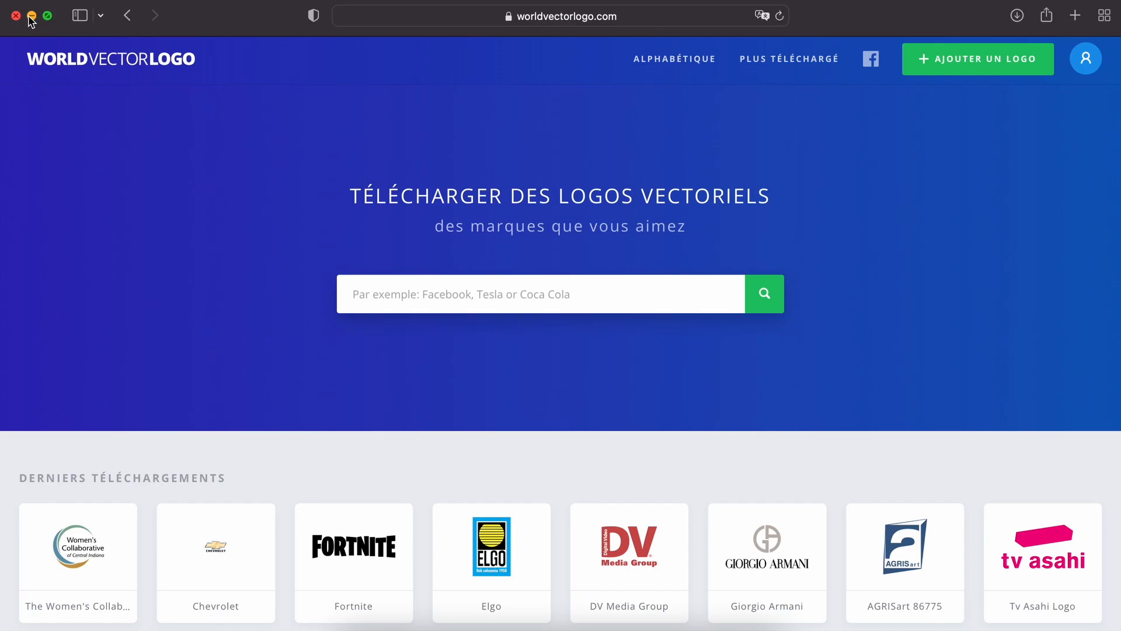
pyautogui.click(31, 15)
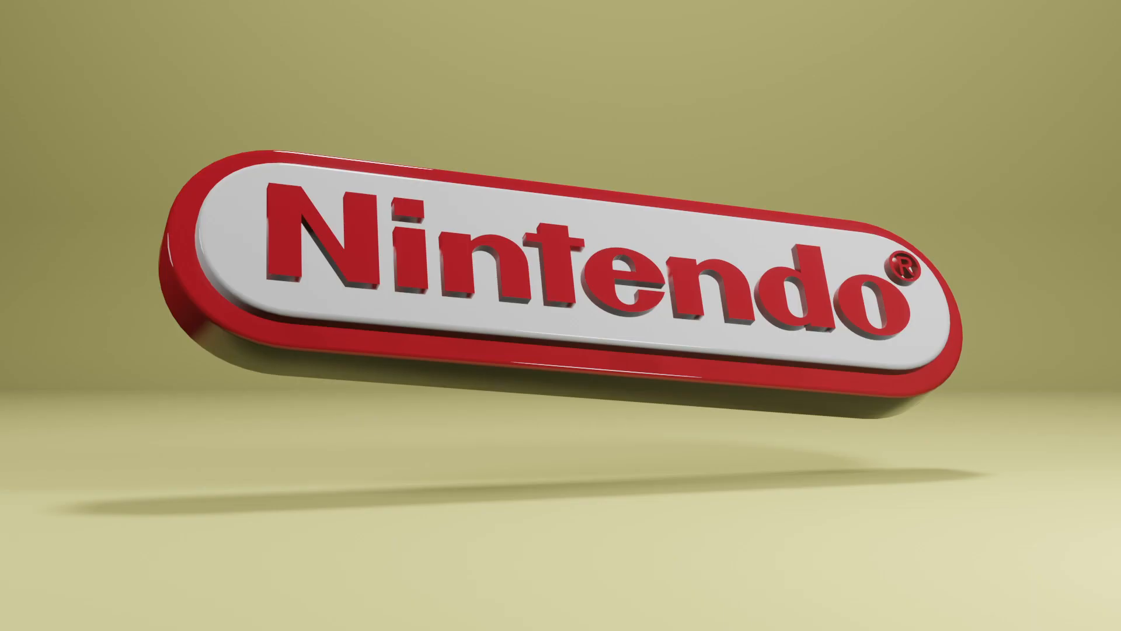